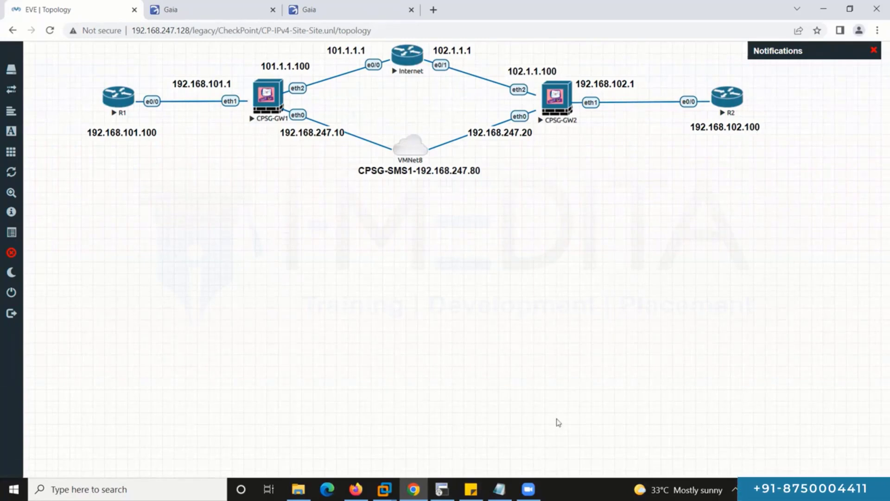
In R1's terminal, enter interface ethernet 0/0 and bring it up with no shutdown.
click(441, 489)
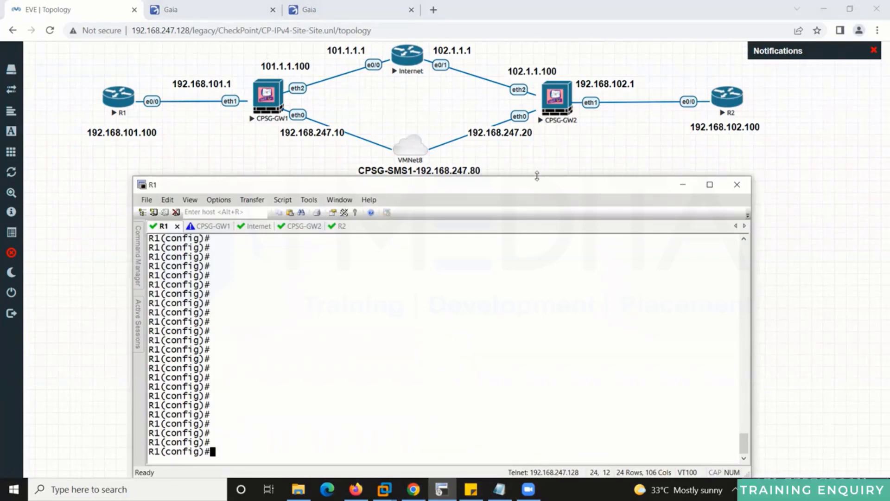
drag(537, 175, 536, 202)
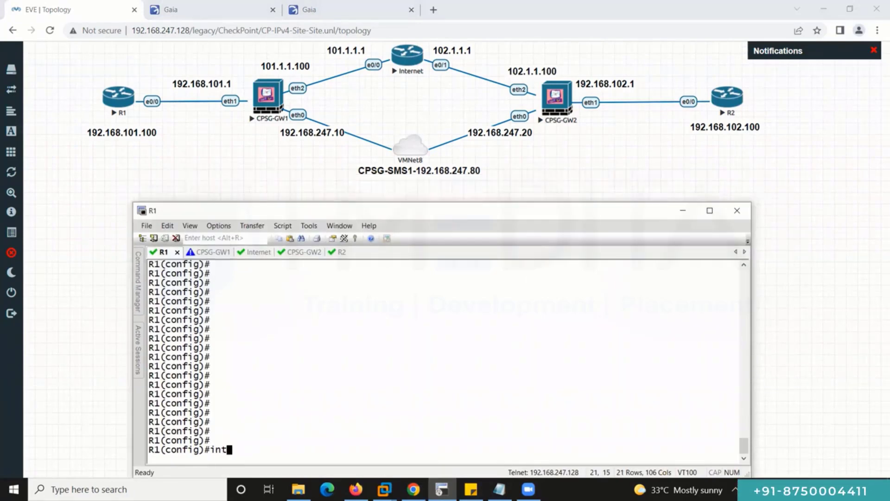
text(int)
key(Tab)
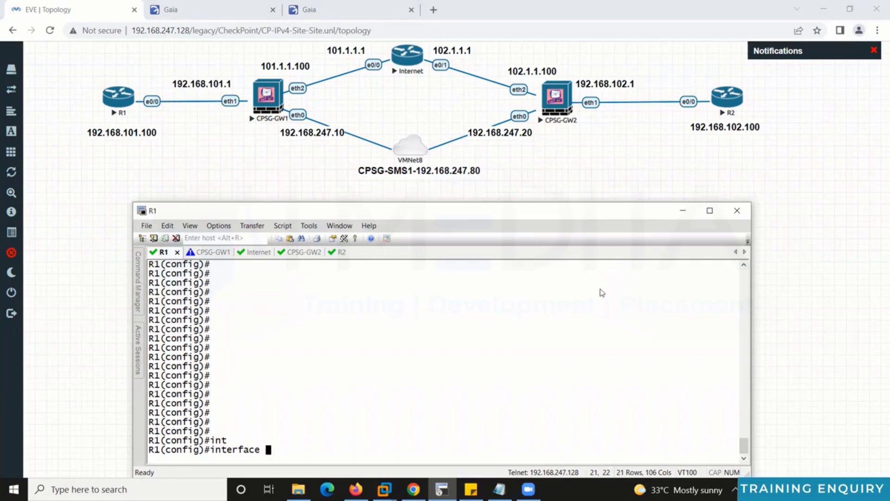
text(e)
key(Tab)
text(0)
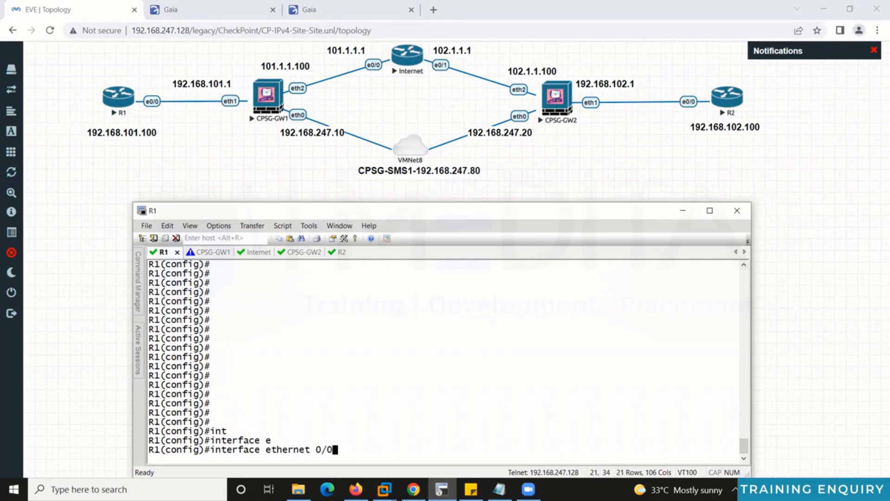
text(/0)
key(Return)
text(no sh)
key(Return)
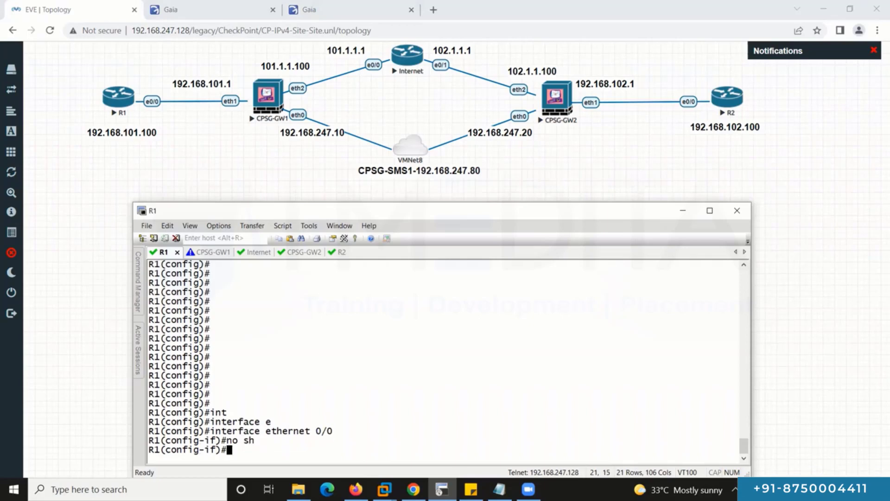
Give R1's ethernet 0/0 192.168.101.100/24 and add a default route via 192.168.101.1.
text(ip add)
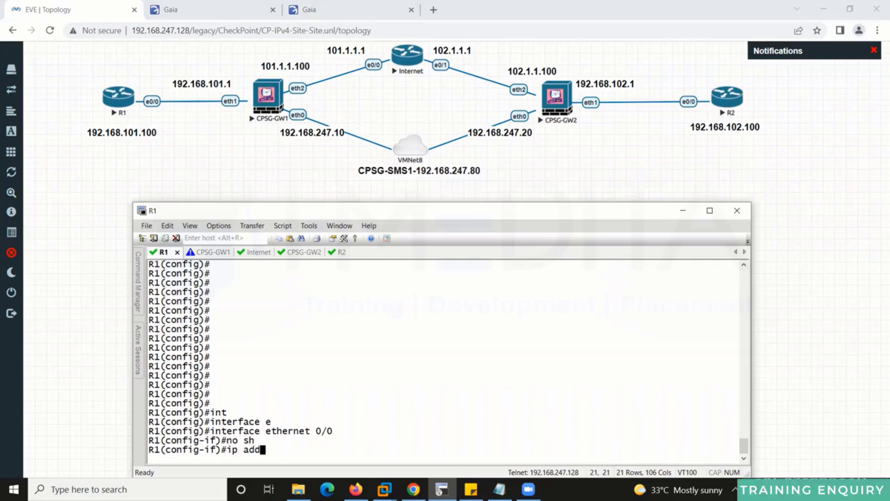
text( 192.168)
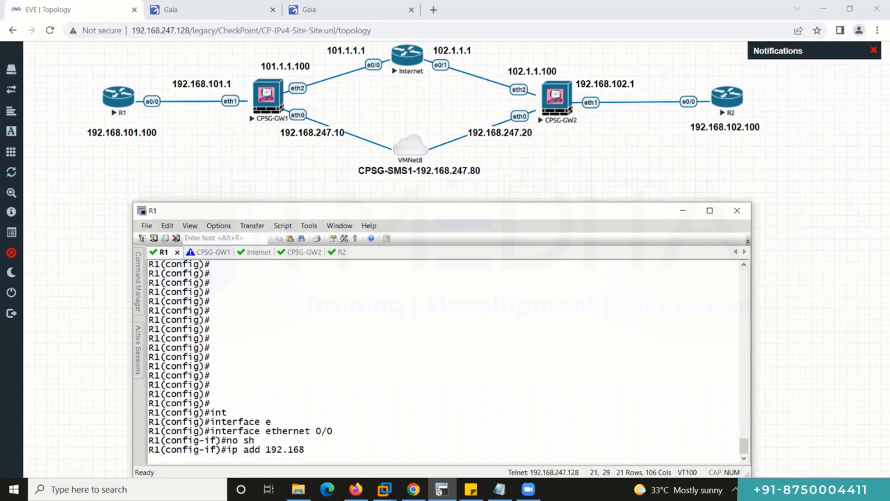
text(.101.100 255)
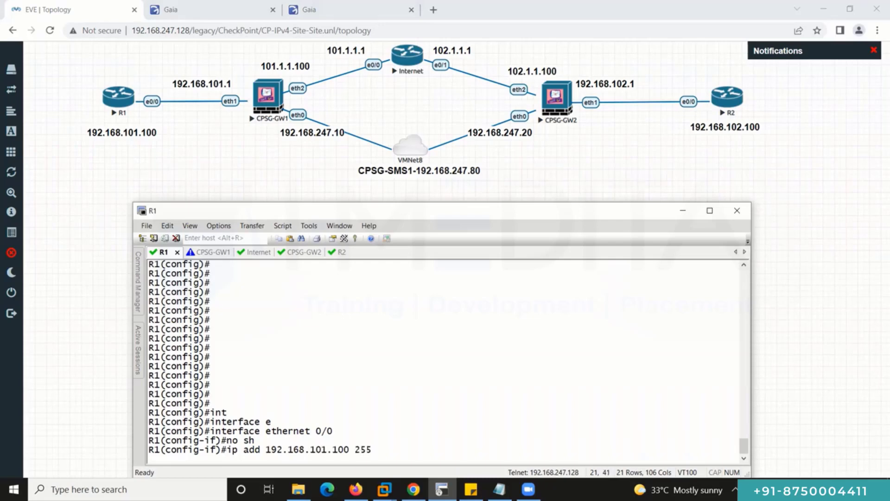
text(.255.255.0)
key(Return)
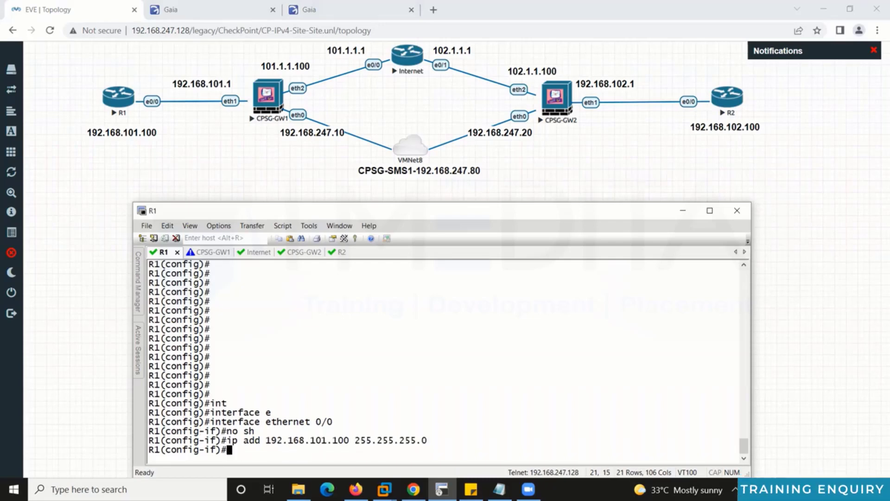
key(Tab)
text(0.)
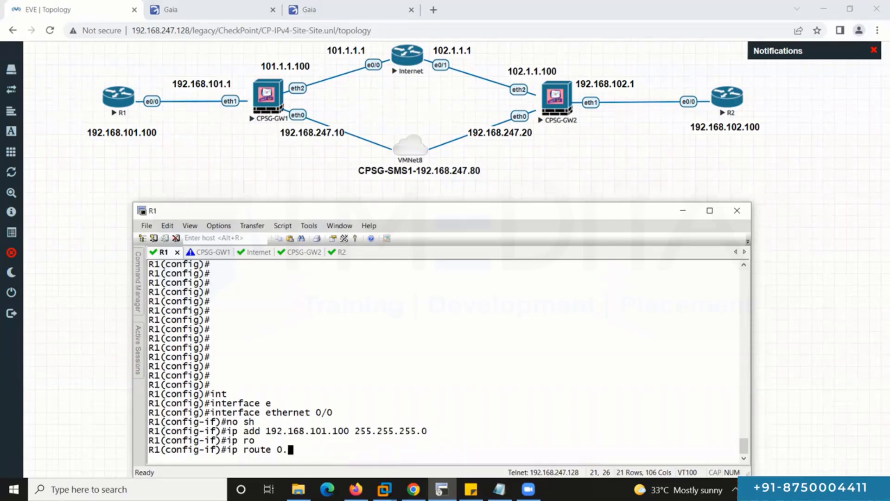
text(0.0.0 0.0.0.0 )
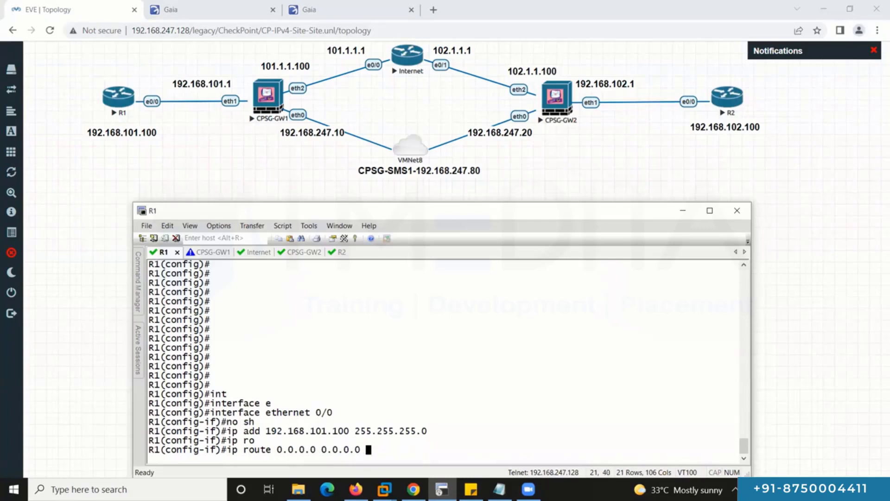
text(192.168.)
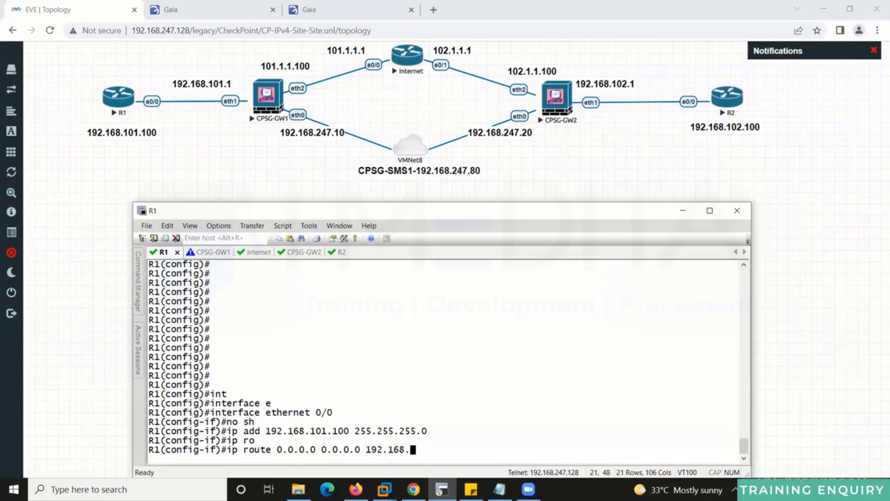
text(101.1)
key(Return)
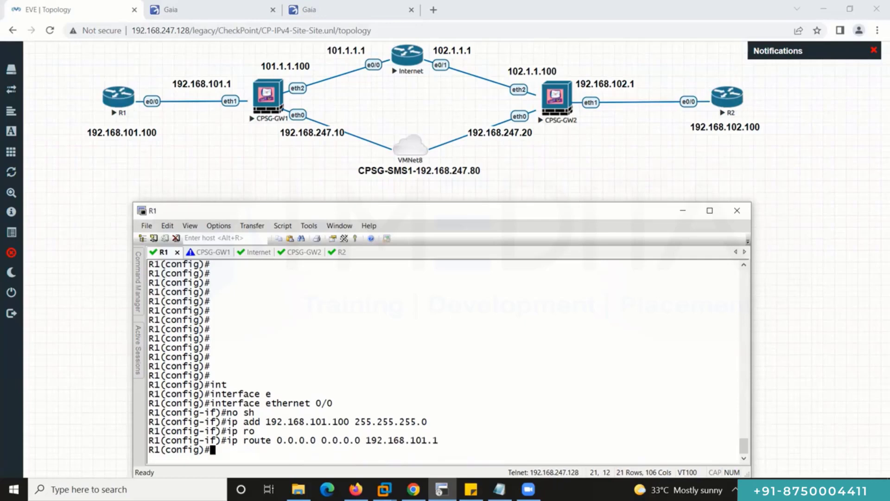
key(Return)
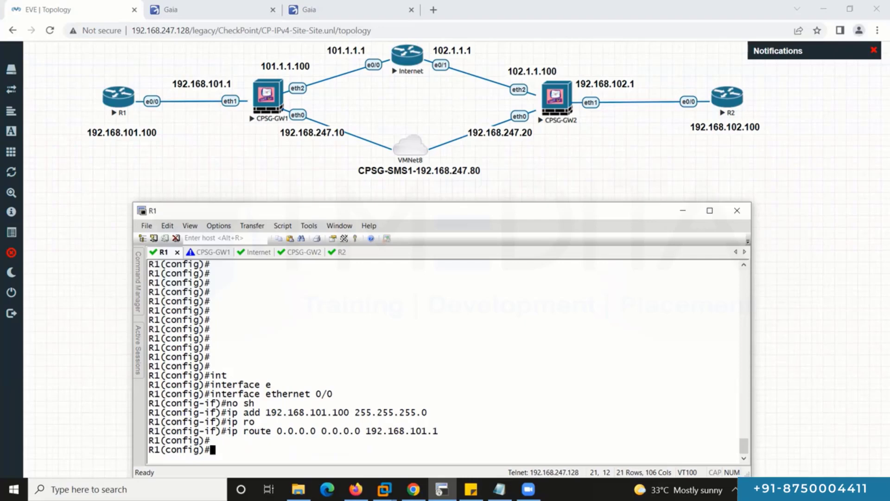
key(ctrl+Tab)
key(ctrl+Tab)
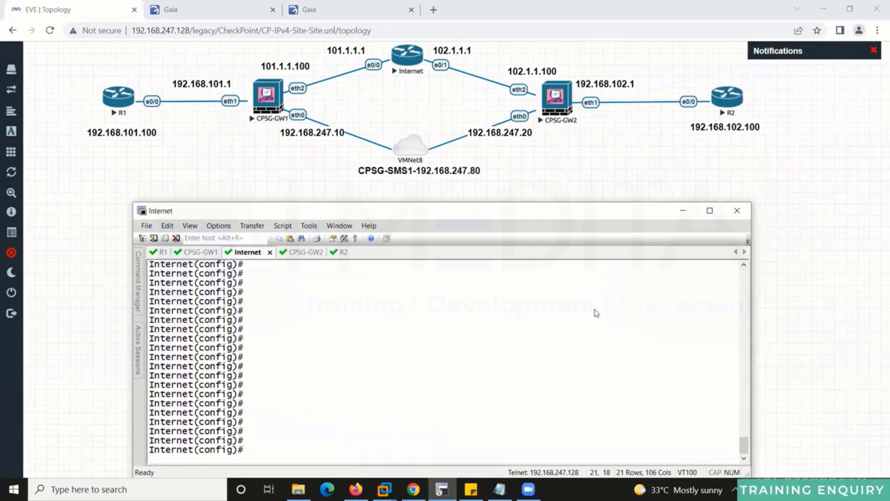
Assign 101.1.1.1 255.255.255.0 to the Internet router's e0/0.
text(int)
key(Tab)
text(e0/0)
key(Return)
text(ip )
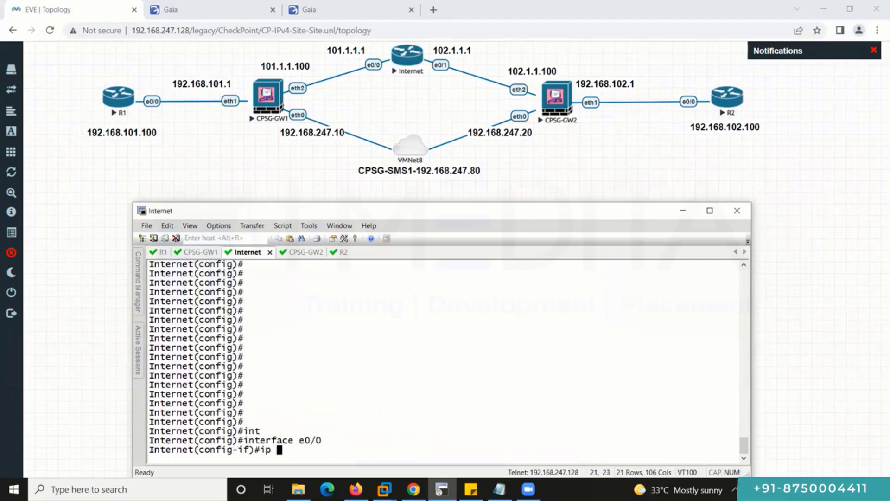
text(add 101.1.1.1 2)
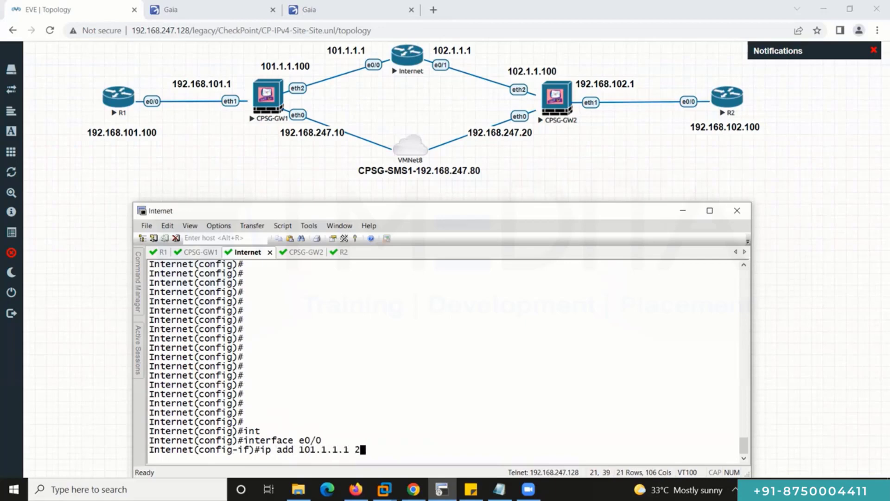
text(55.255.255.0)
key(Return)
Assign 102.1.1.1 255.255.255.0 to the Internet router's e0/1 by editing recalled commands.
key(Up)
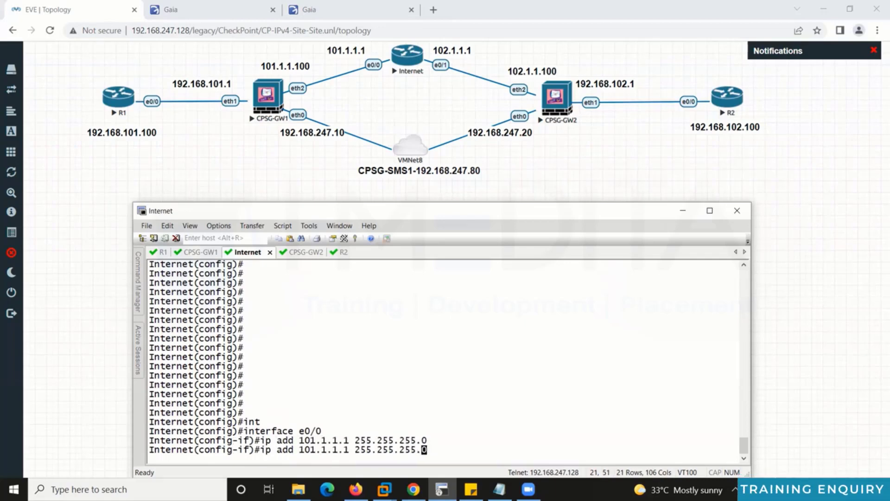
key(Up)
key(BackSpace)
text(1)
key(Return)
key(Up)
key(Up)
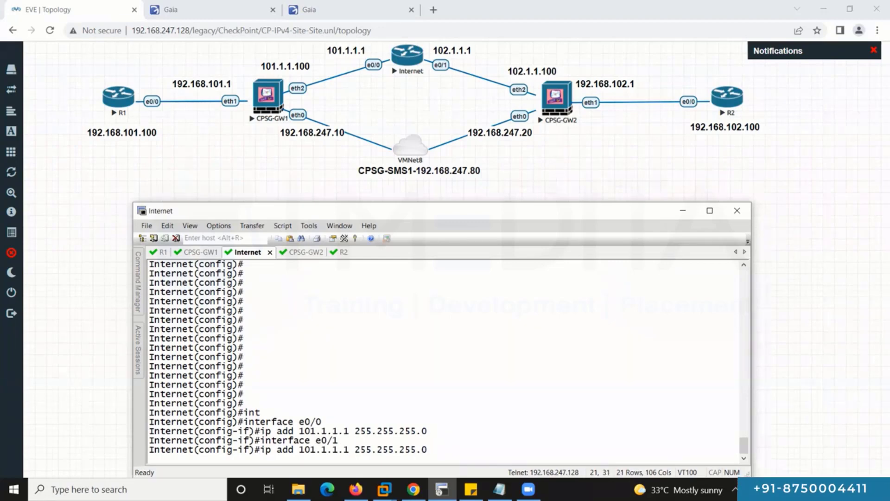
key(BackSpace)
text(2)
key(Return)
key(ctrl+Tab)
key(ctrl+Tab)
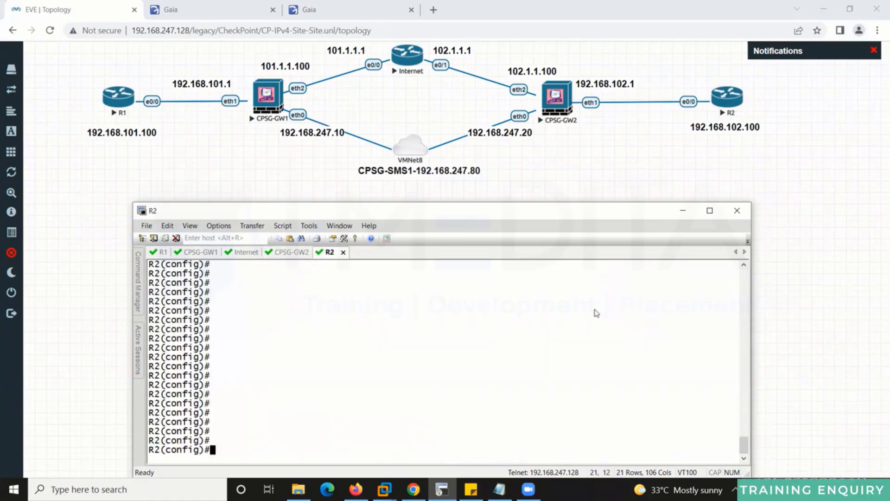
Enable R2's ethernet 0/0 and give it 192.168.102.100 255.255.255.0.
text(int)
key(Tab)
text(e)
key(Tab)
text(0/0)
key(Return)
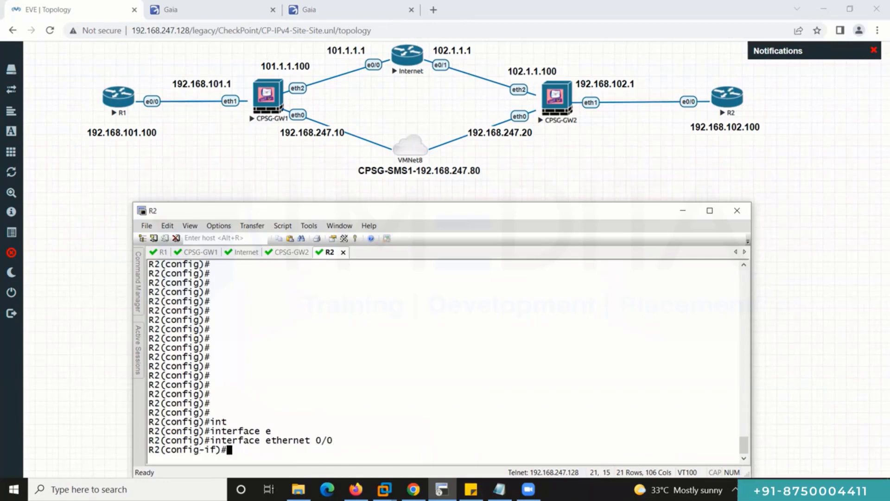
text(no sh)
key(Tab)
key(Return)
text(ip add)
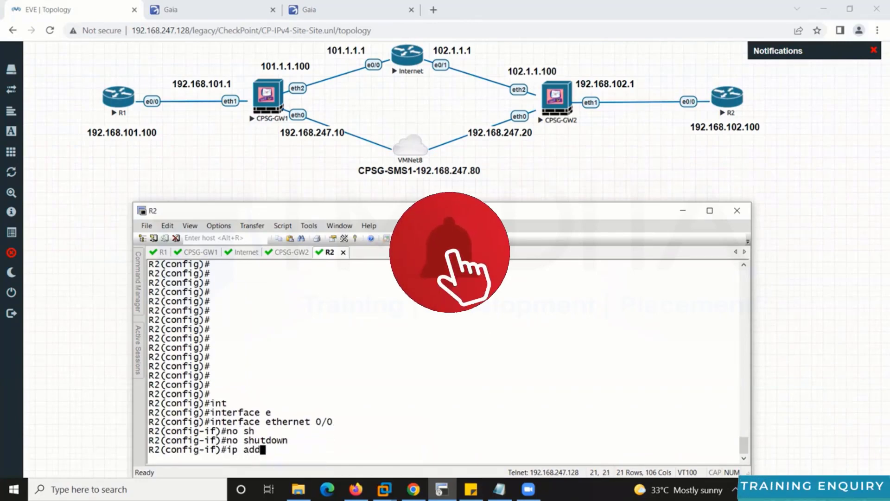
text( 192.168.102.)
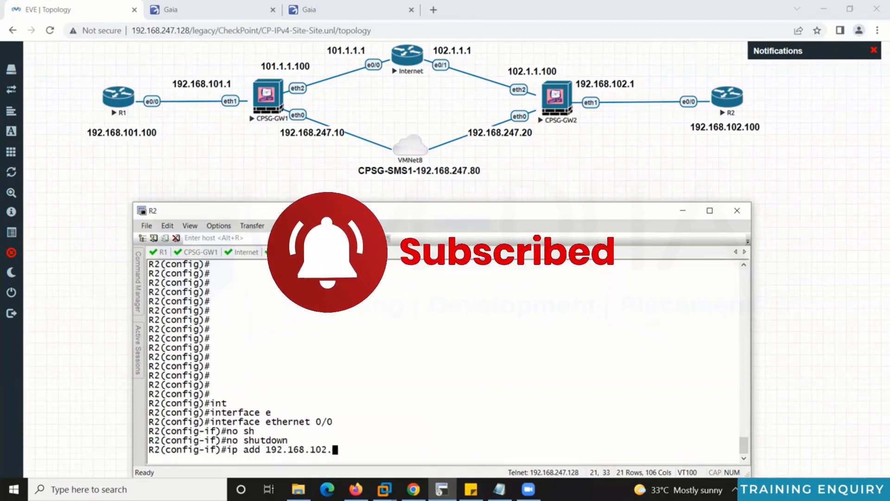
text(100 255.255.255.0)
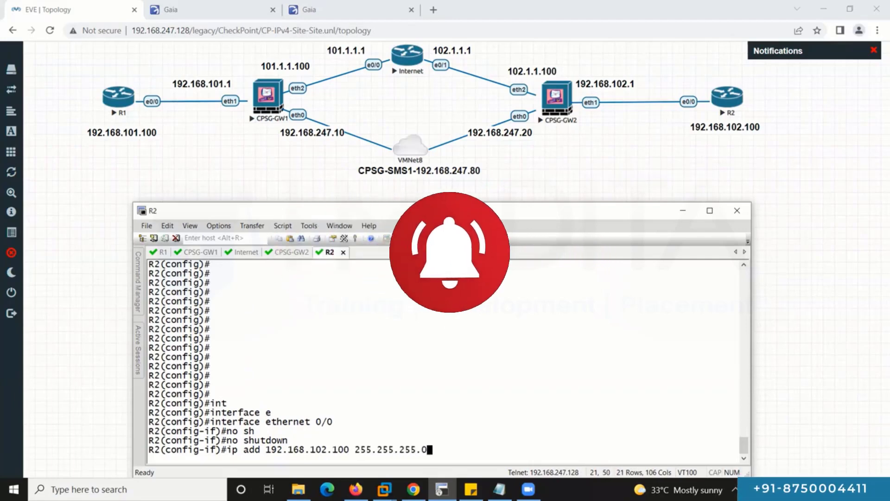
key(Return)
Add R2's default route 0.0.0.0 0.0.0.0 via 192.168.102.1.
text(ip ro)
key(Tab)
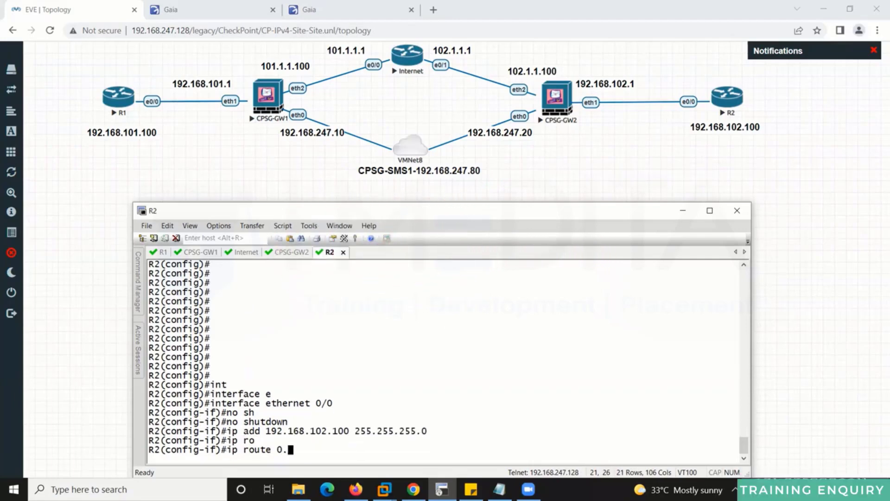
text(0.0.0.0 0.0.0)
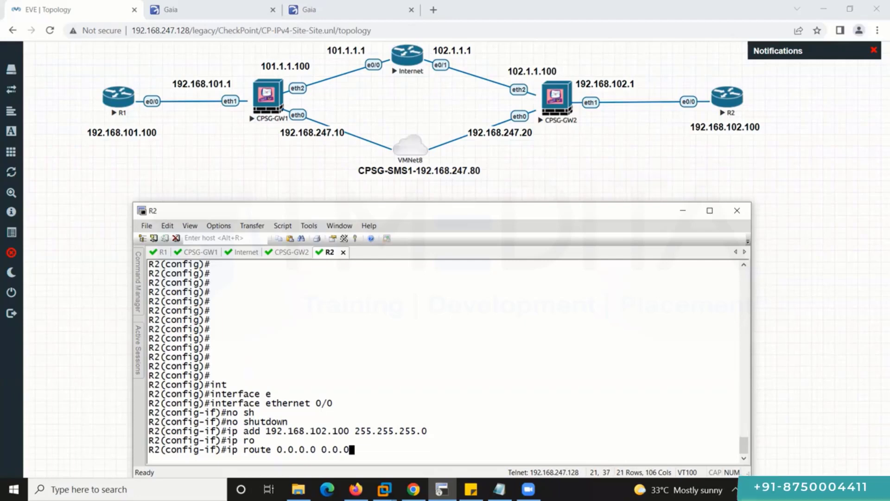
text(.0 192)
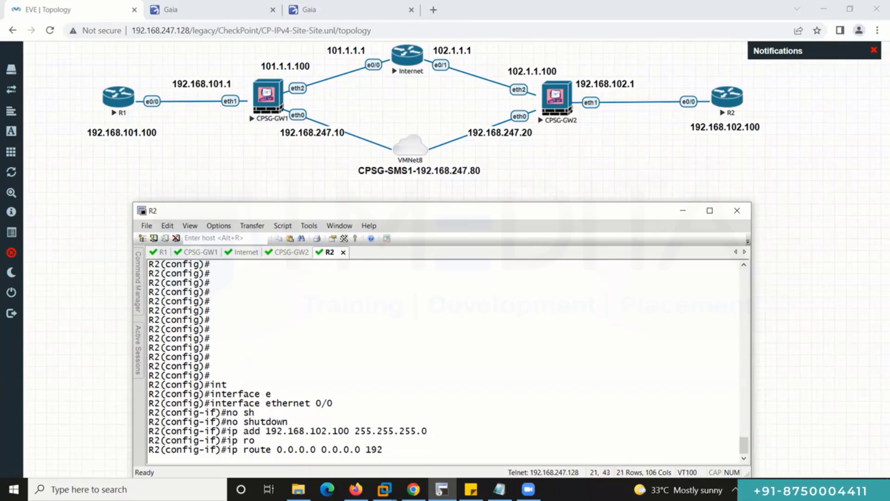
text(.168.102.1)
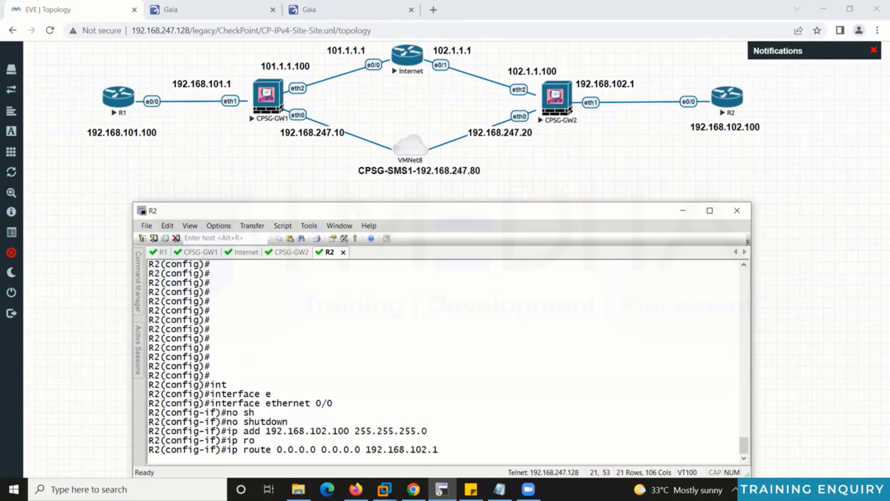
key(Return)
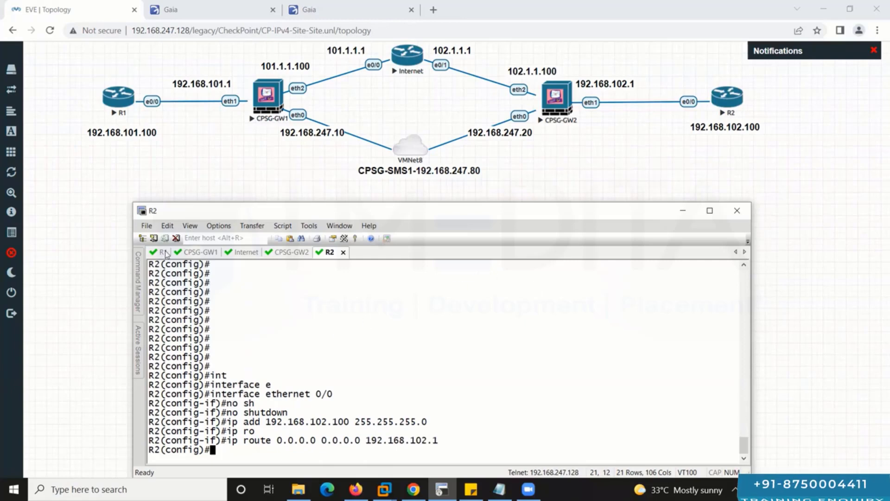
click(164, 252)
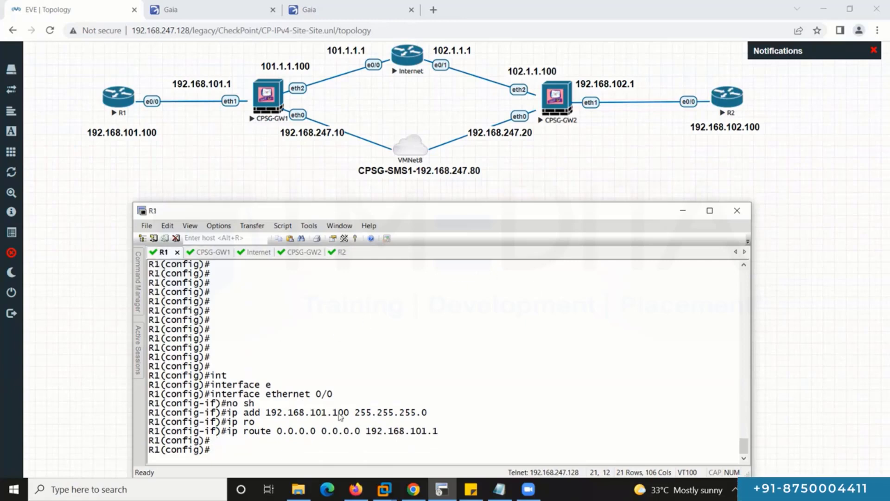
key(ctrl+Tab)
key(ctrl+Tab)
key(ctrl+Tab)
key(ctrl+Tab)
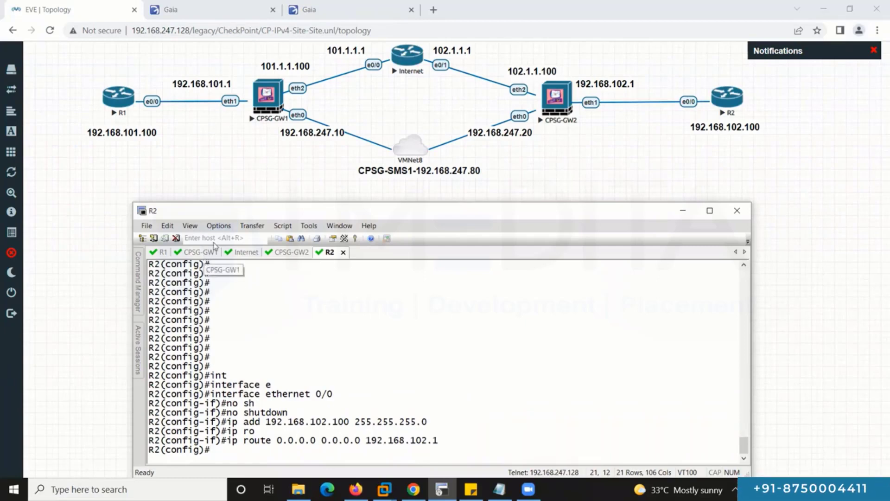
Log in to CPSG-GW1's Gaia Portal as admin and view its Network Interfaces list.
click(238, 14)
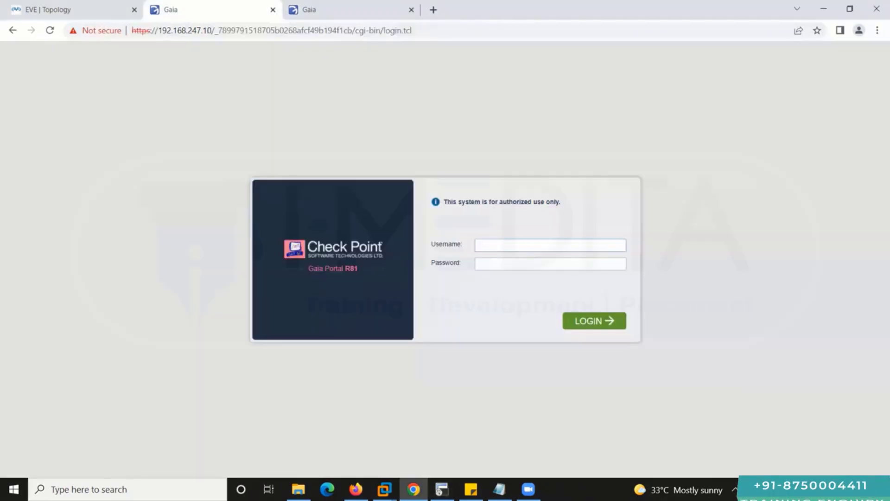
click(577, 239)
text(admin)
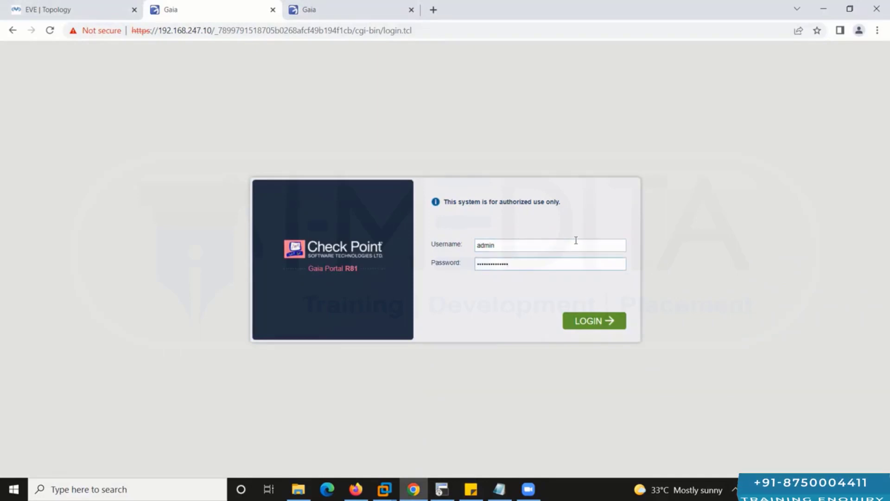
key(Return)
key(ctrl+plus)
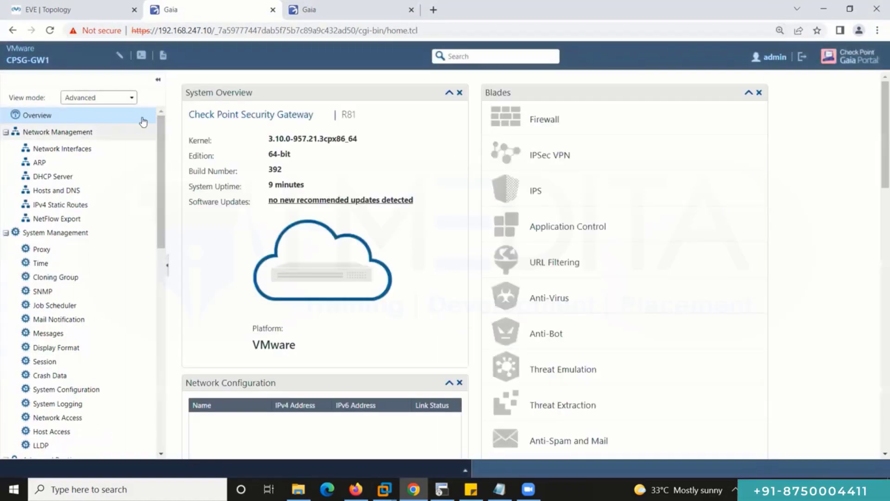
click(89, 153)
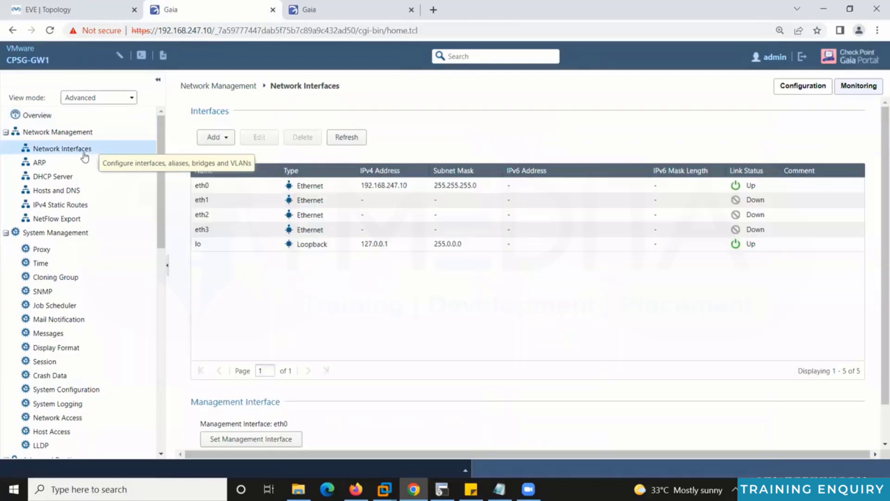
Set CPSG-GW1's eth1 to 192.168.101.1 with mask 255.255.255.0 and apply it.
click(116, 10)
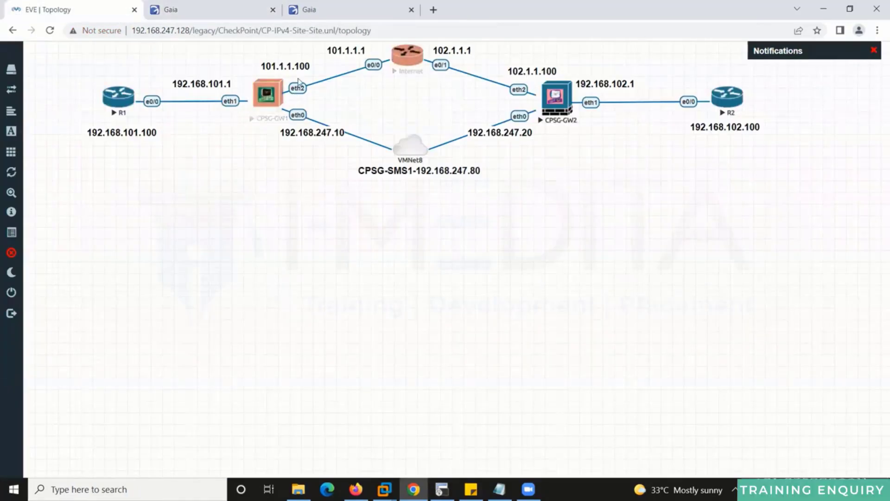
click(171, 10)
click(338, 199)
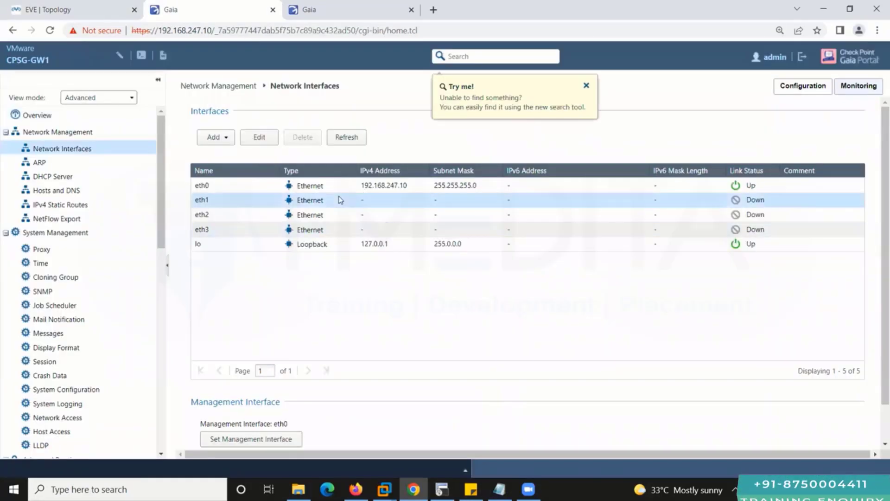
double_click(338, 200)
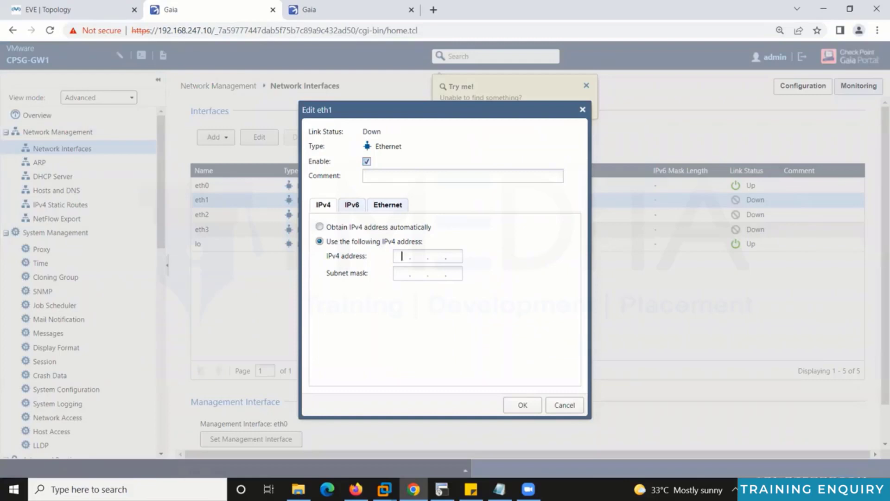
text(192 . 168 . )
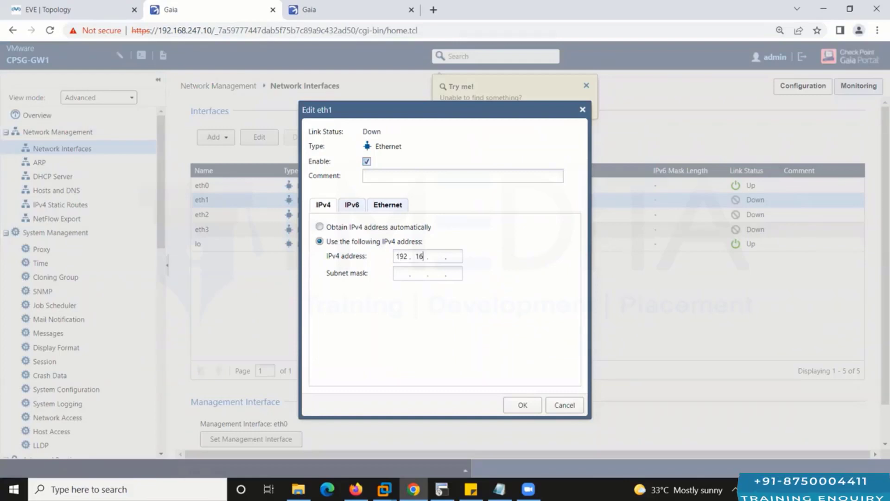
text(101 . )
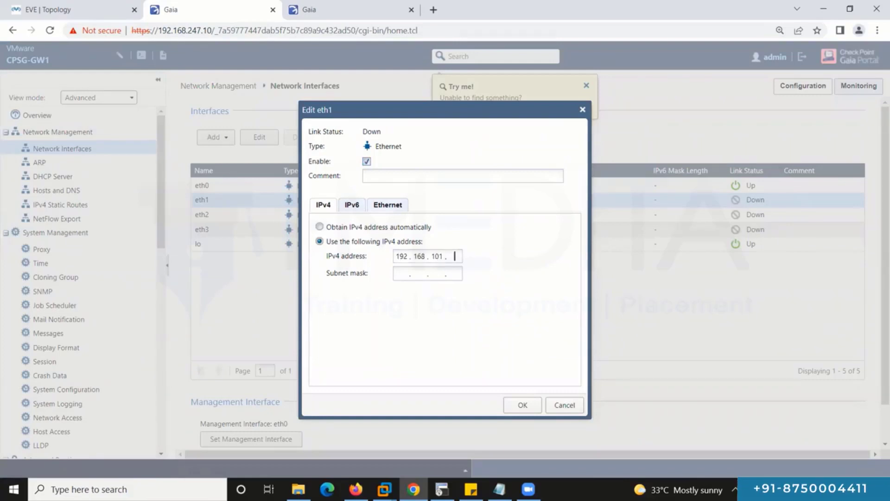
text(1)
key(Tab)
text(255.255.255.)
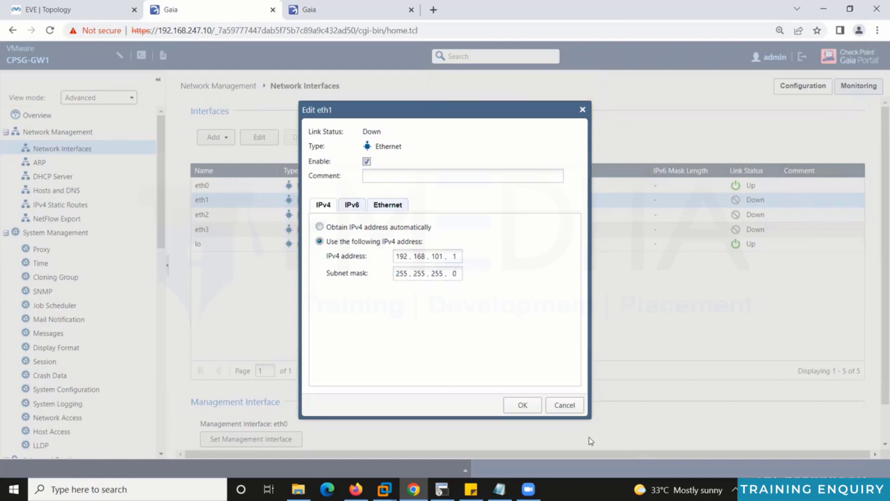
click(535, 411)
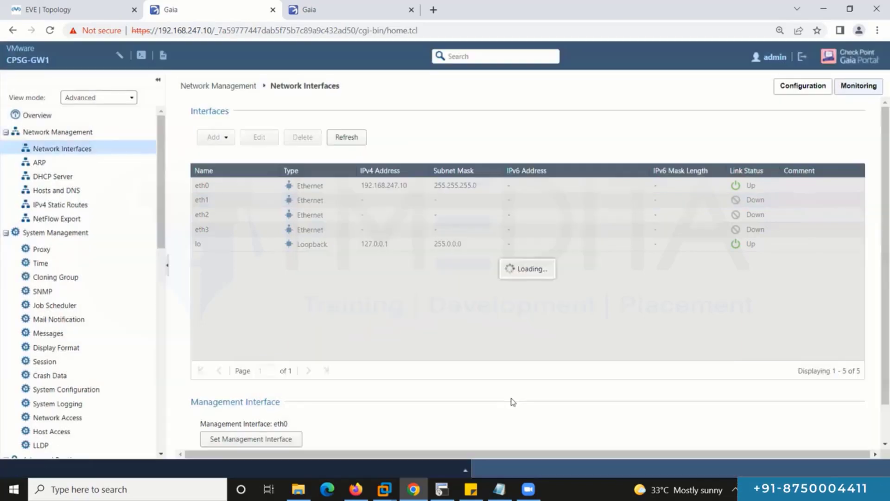
Give CPSG-GW1's eth2 101.1.1.100 with mask 255.255.255.0 and apply it.
double_click(367, 220)
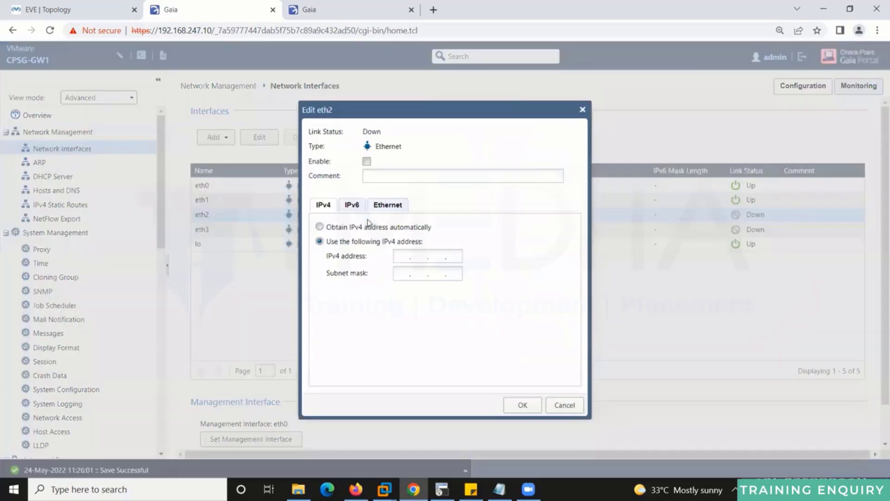
click(401, 258)
text(101.1.1.100)
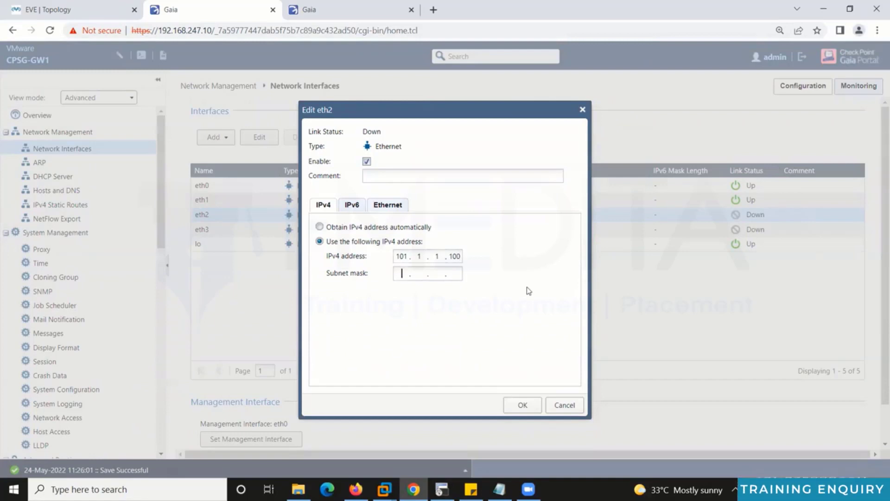
text(55.0)
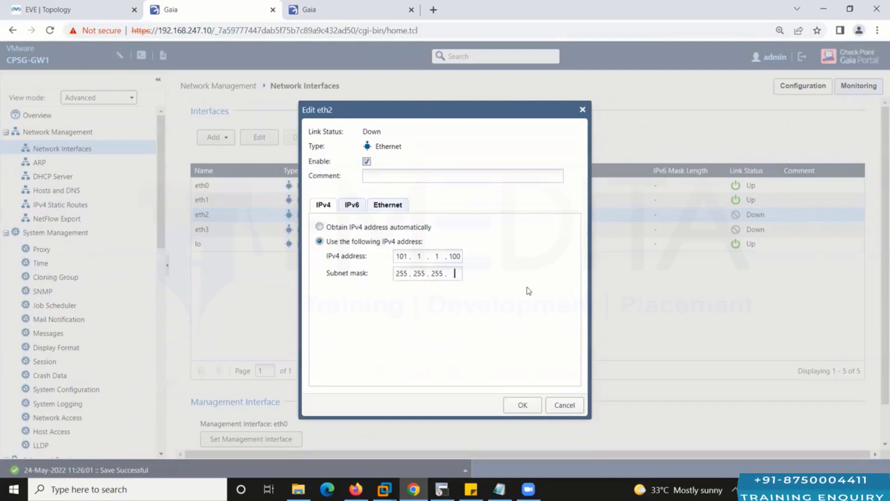
click(522, 405)
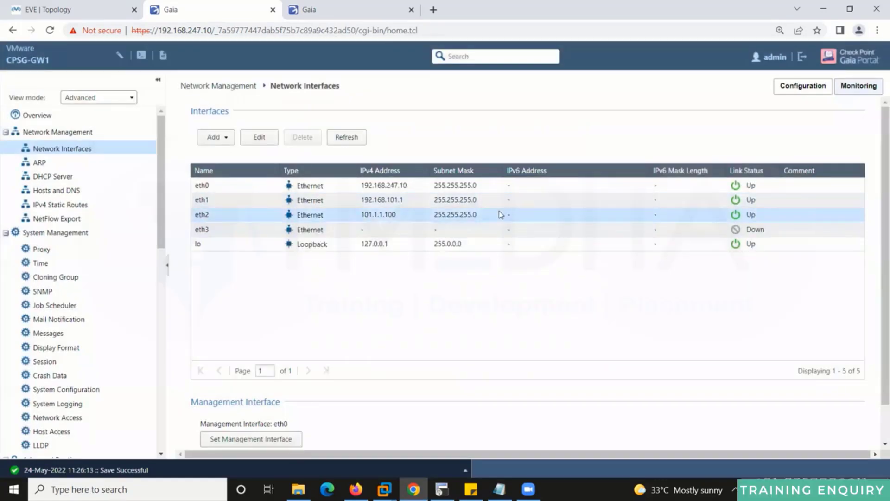
click(49, 10)
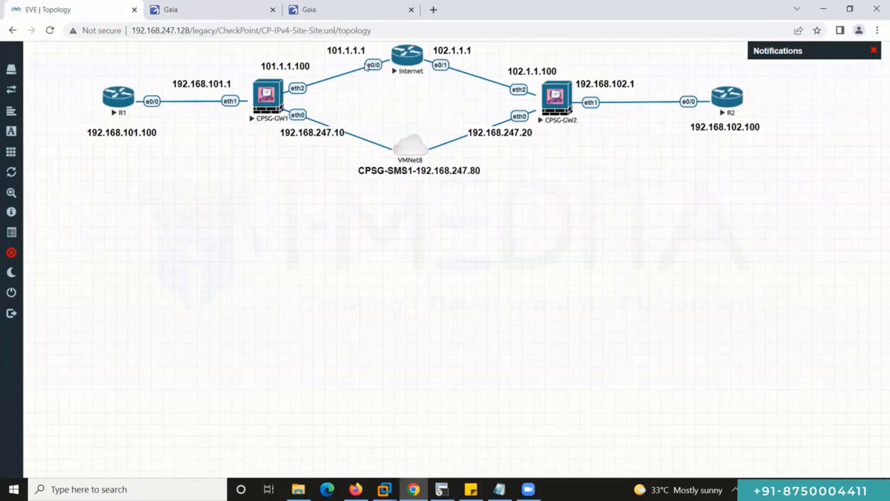
click(211, 9)
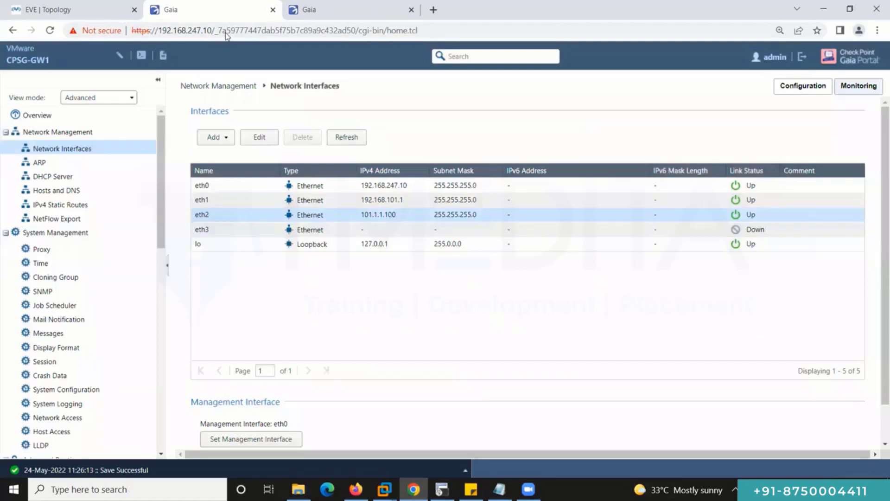
click(80, 206)
Add gateway 101.1.1.1 to CPSG-GW1's Default static route and save it.
click(217, 172)
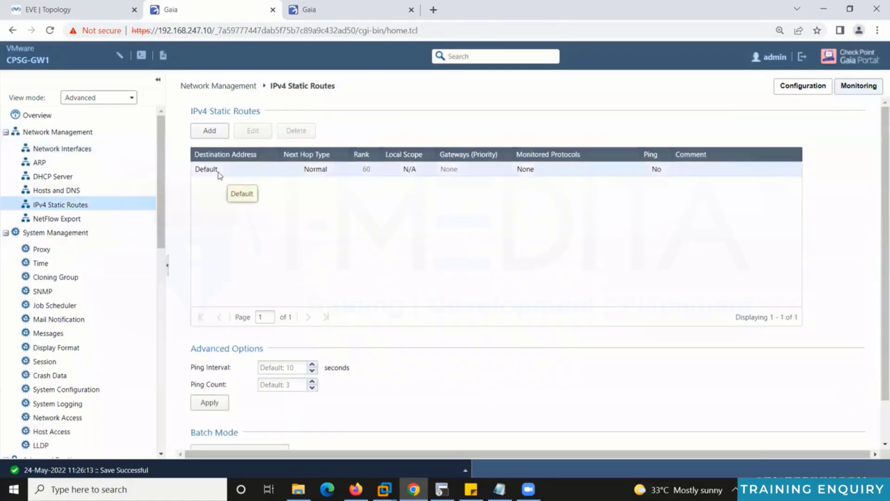
double_click(219, 172)
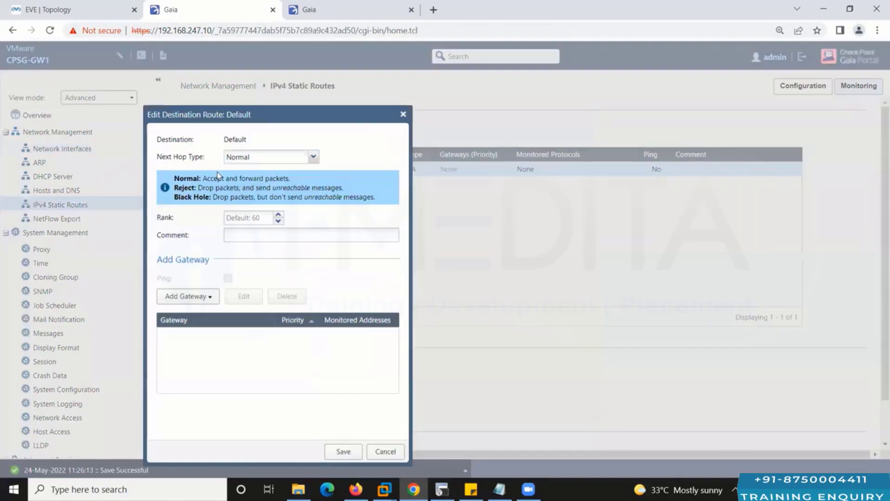
click(186, 297)
click(195, 315)
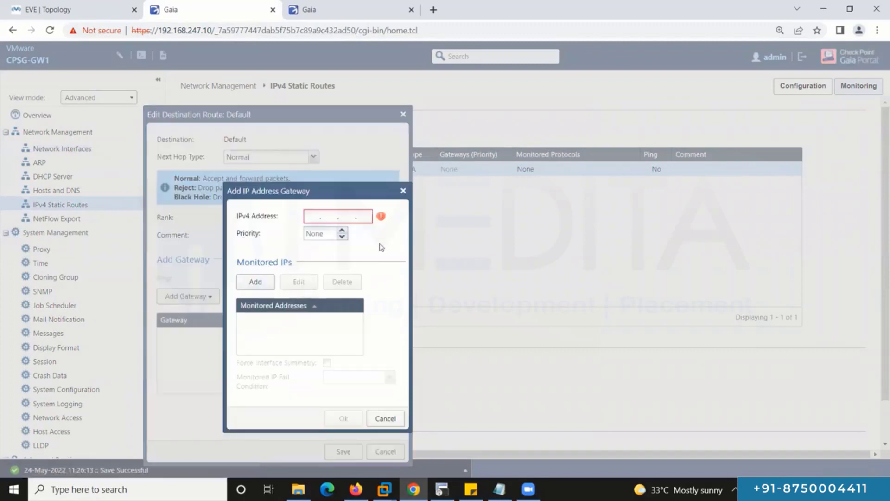
click(310, 216)
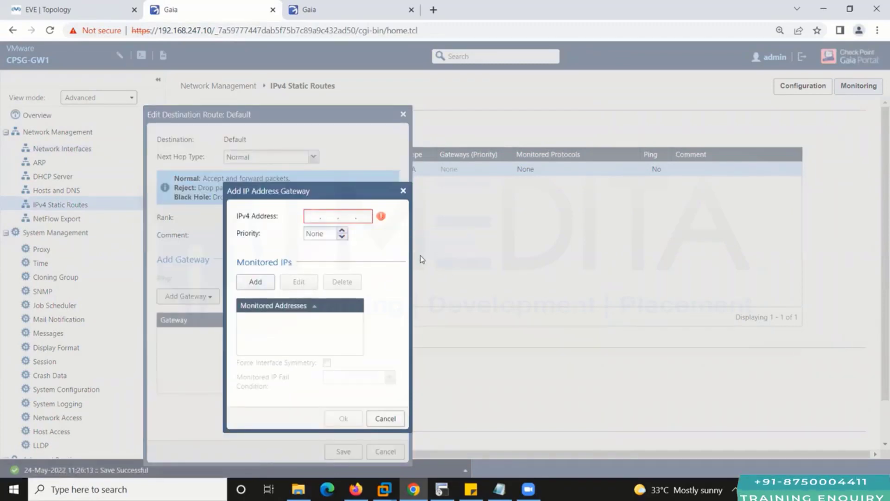
text(101.1.1.)
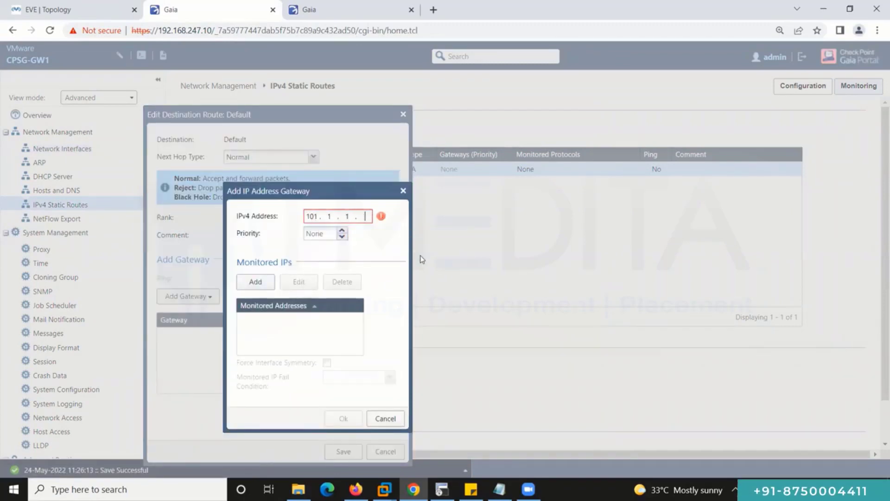
text(1)
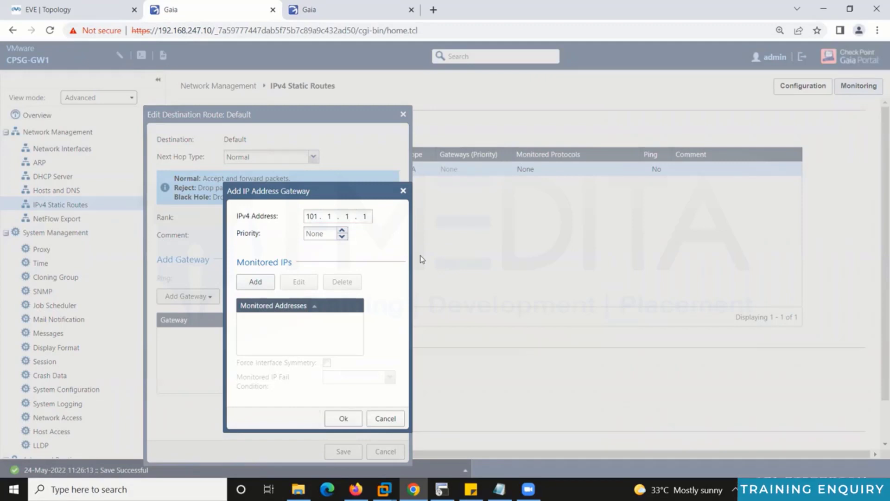
click(350, 427)
click(333, 453)
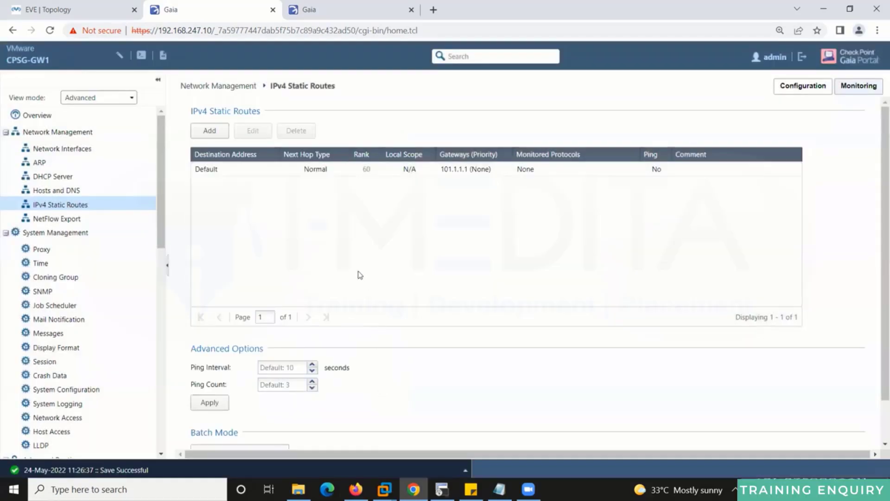
Recheck eth2 and the Default route, then return to the EVE lab topology.
click(74, 152)
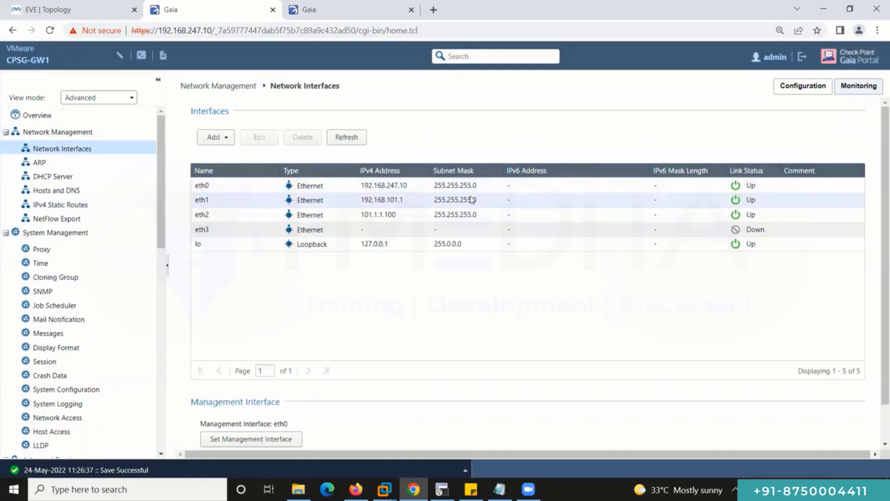
click(466, 215)
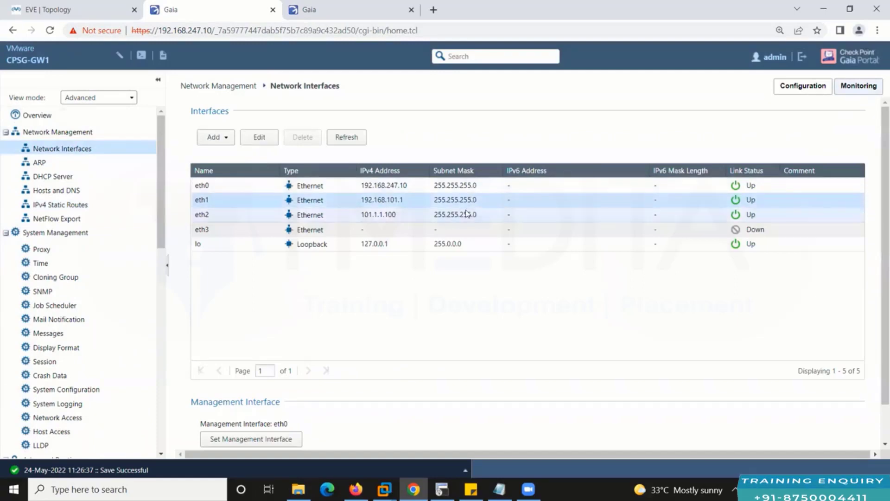
click(71, 204)
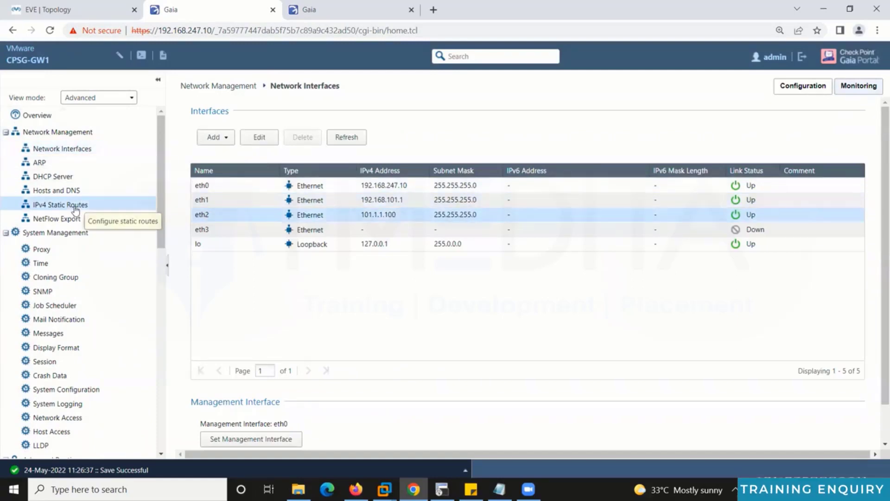
click(271, 173)
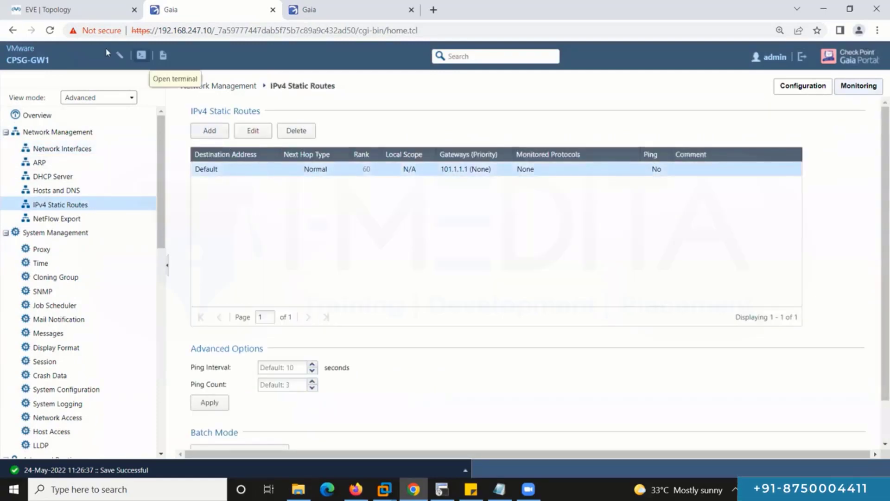
click(98, 7)
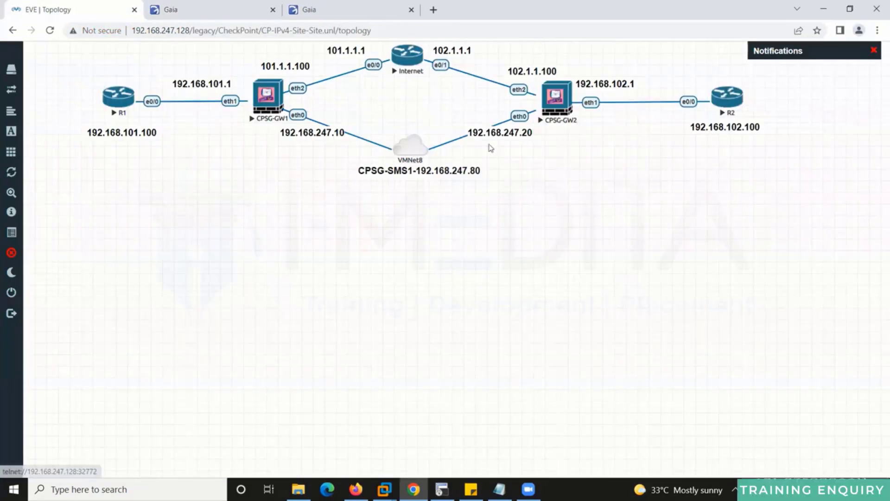
Log in to CPSG-GW2's Gaia Portal as admin with its password and open Network Interfaces.
key(ctrl+Tab)
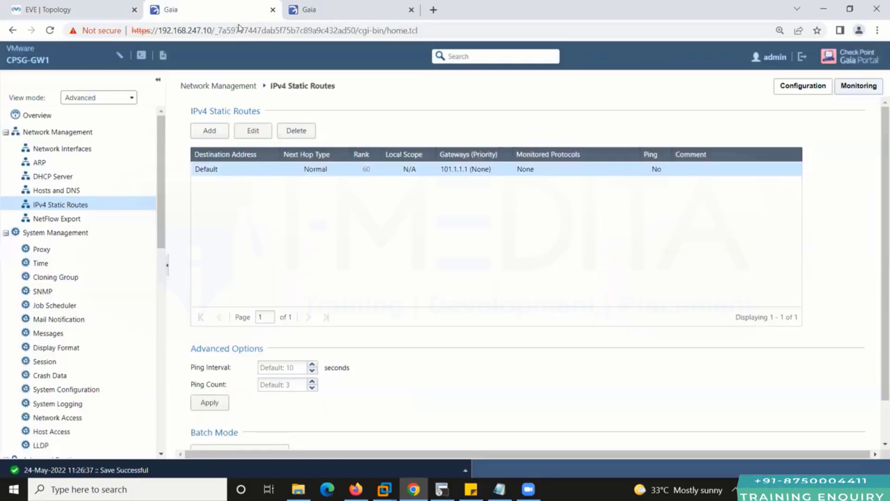
key(ctrl+Tab)
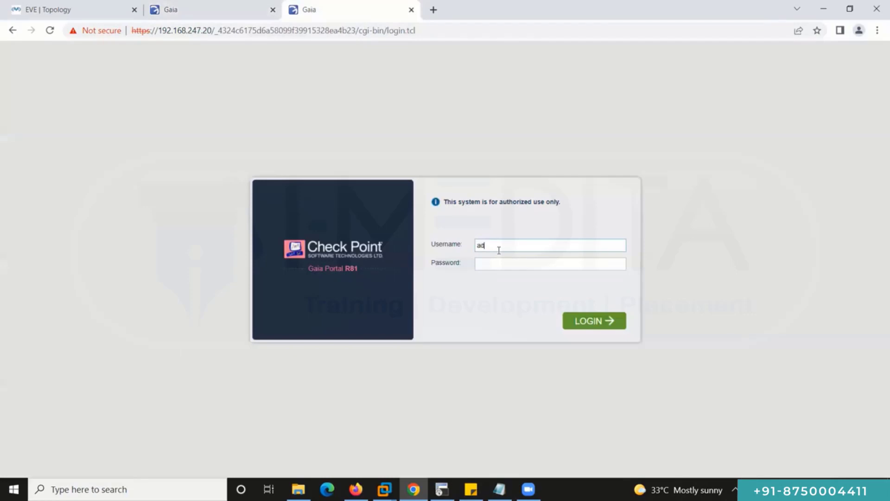
text(admin)
key(Tab)
text(Checkpoint@123)
key(Return)
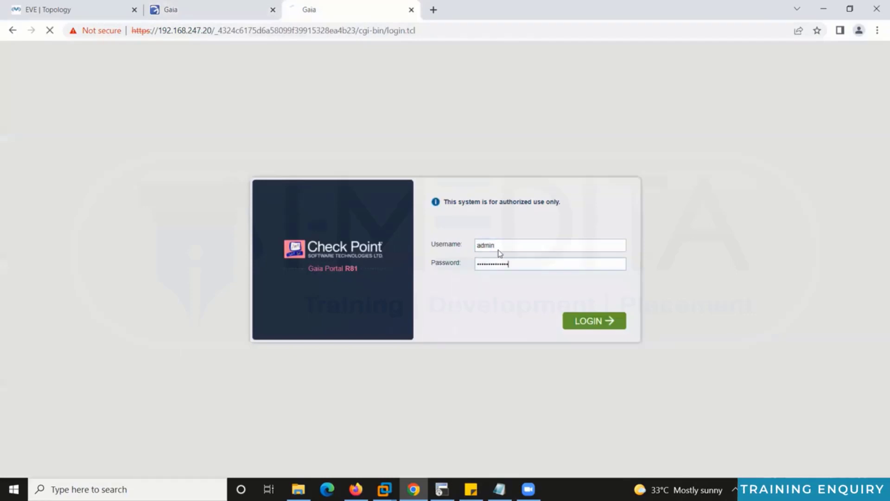
key(ctrl+plus)
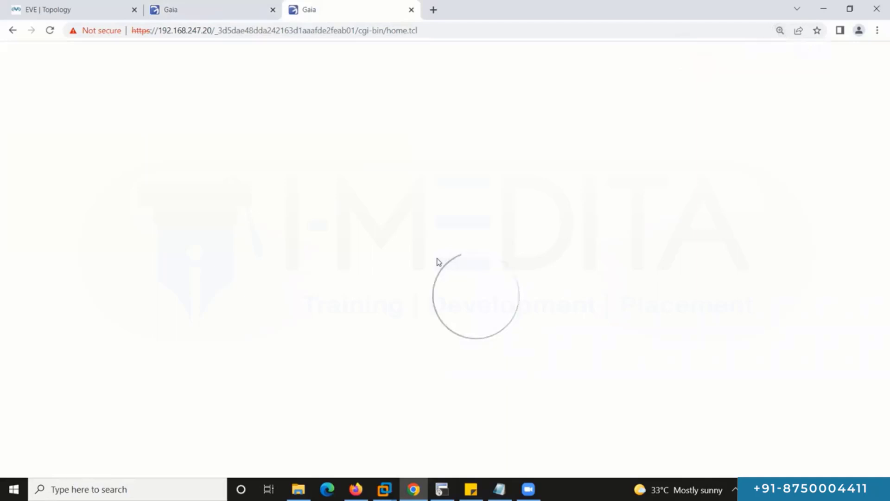
click(78, 149)
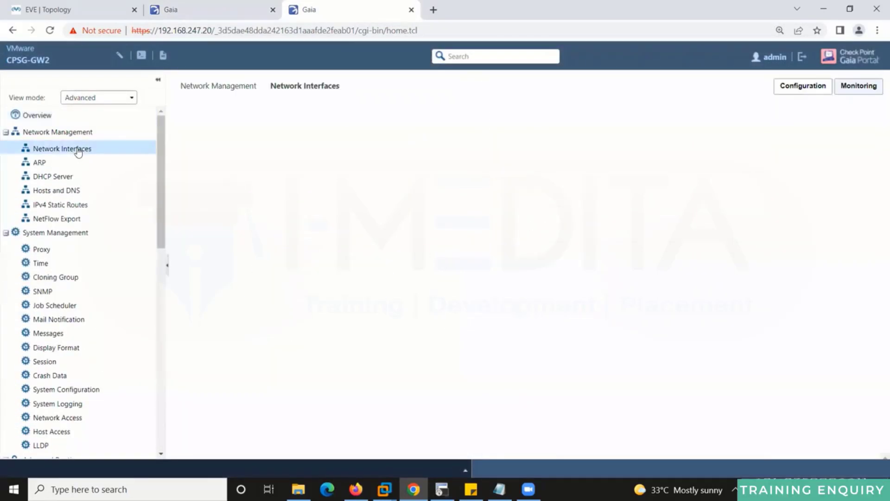
click(117, 17)
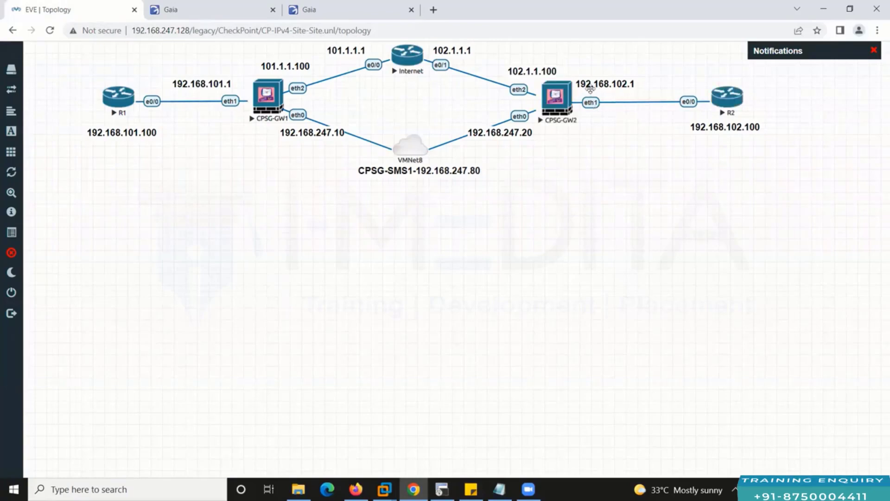
Set CPSG-GW2's eth1 to 192.168.102.1 with mask 255.255.255.0.
click(297, 11)
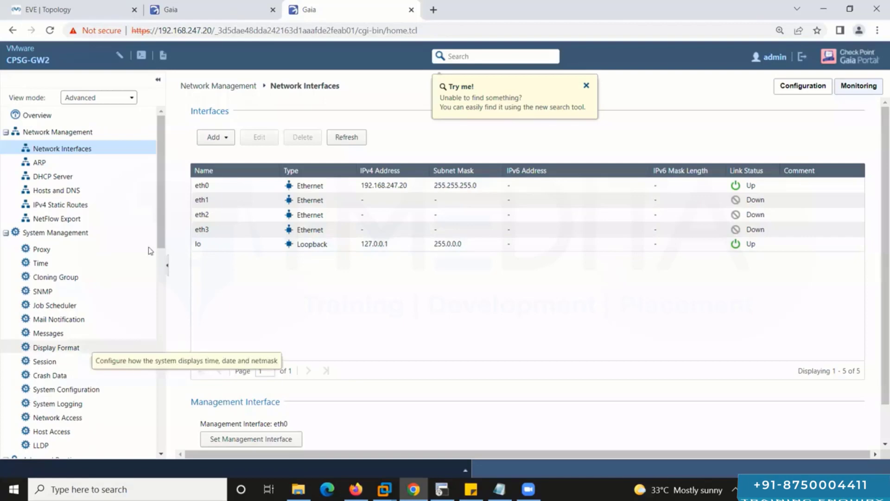
double_click(429, 201)
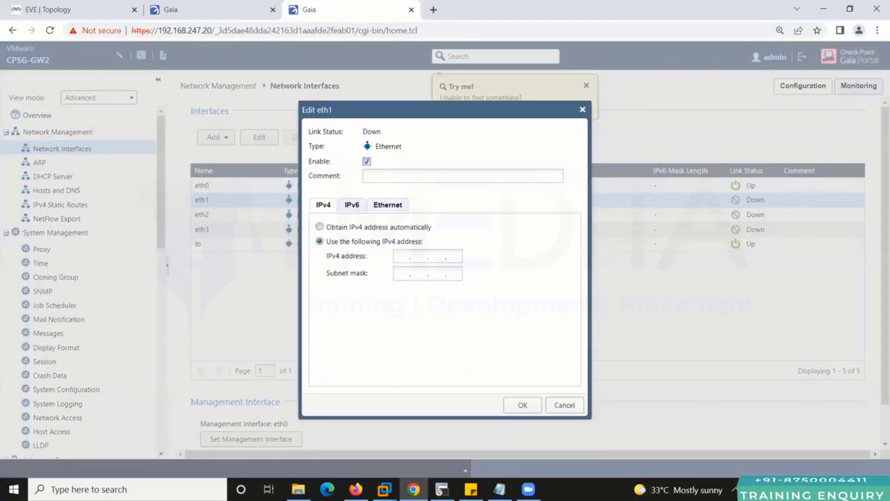
text(192 . )
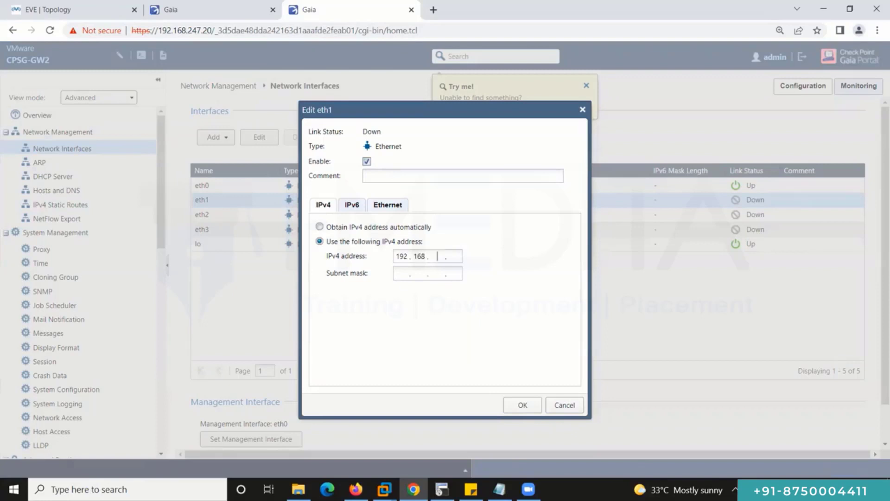
text(168 . 102 . 1)
key(Tab)
text(25)
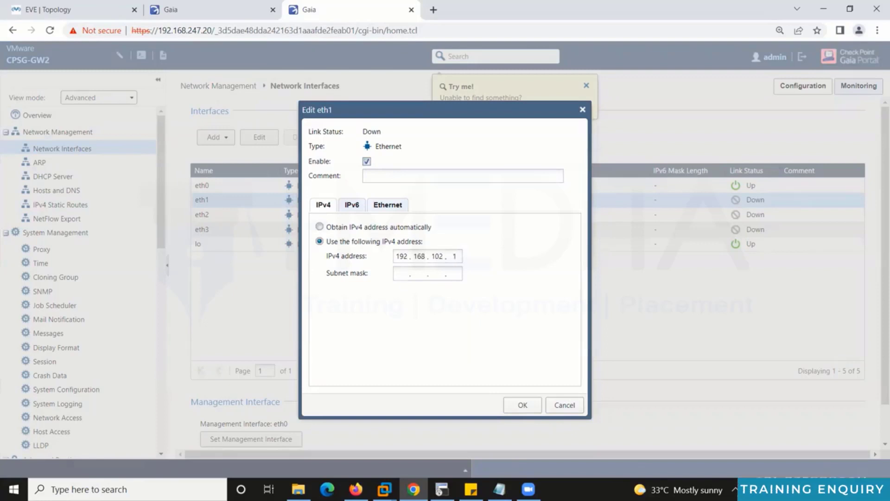
text(5.255.255.0)
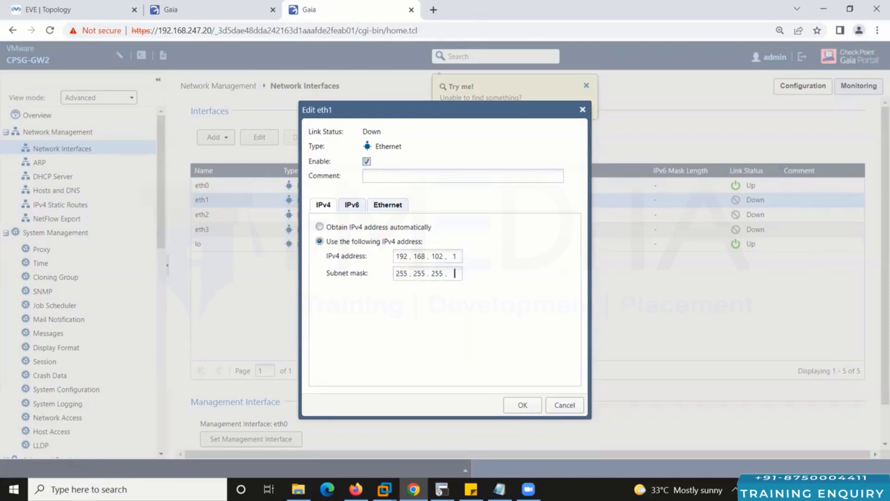
click(521, 405)
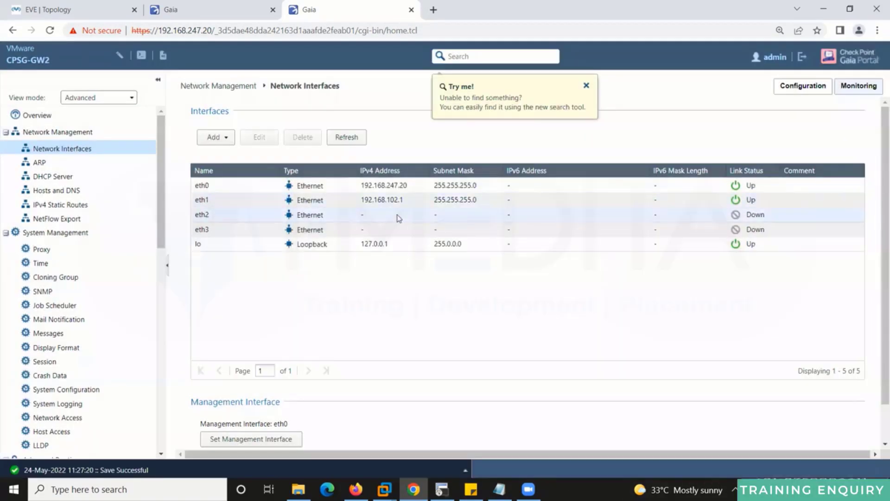
Enable CPSG-GW2's eth2 with address 102.1.1.100 and mask 255.255.255.0.
double_click(398, 216)
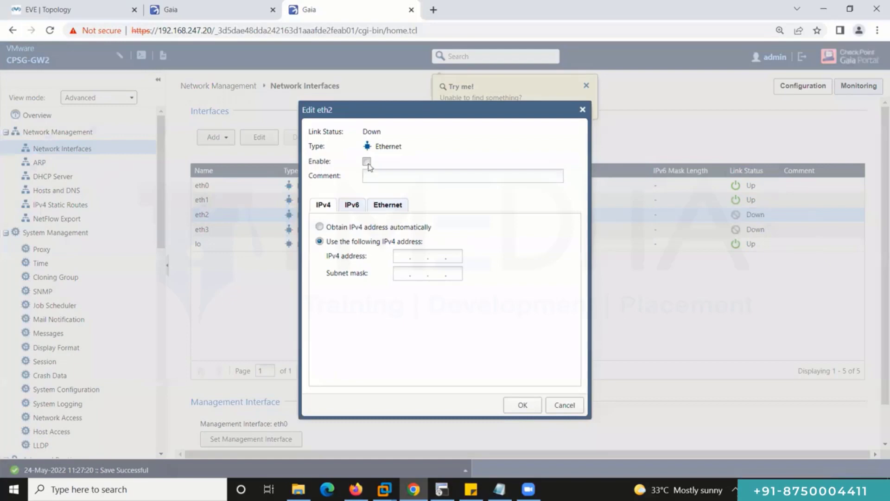
click(366, 162)
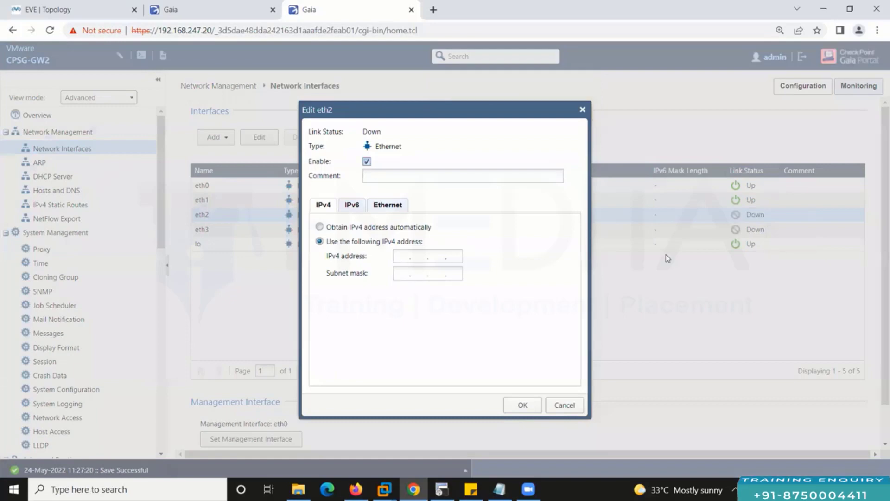
text(102.1.1.10)
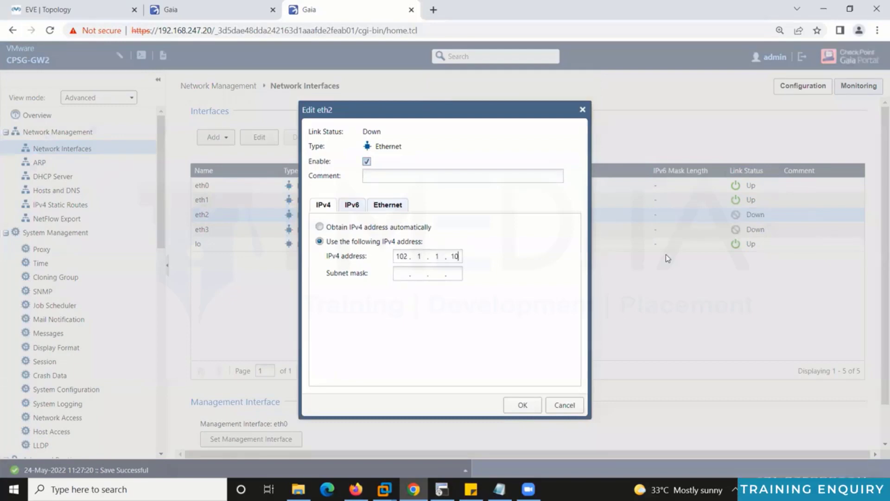
text(255.255.255.0)
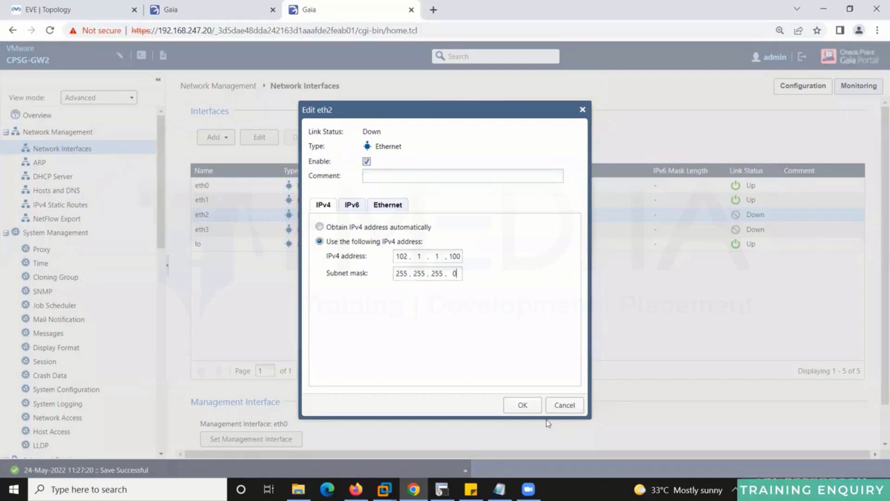
click(523, 409)
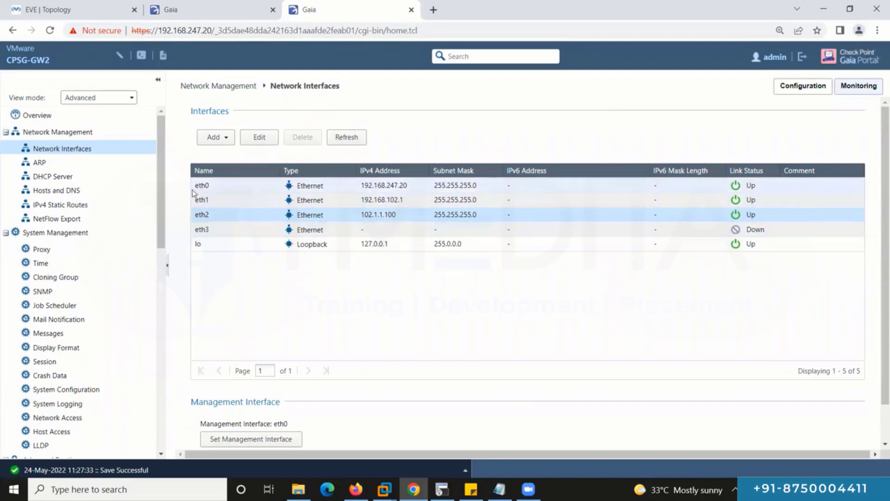
click(89, 204)
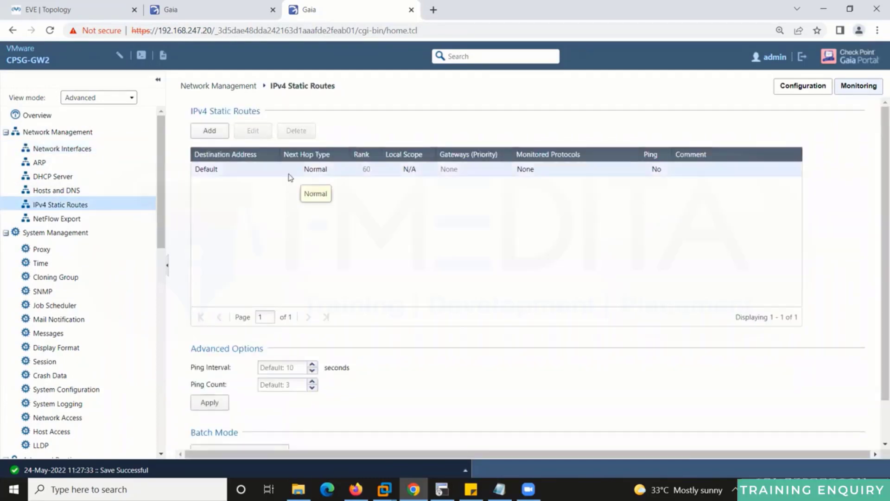
Add gateway 102.1.1.1 to CPSG-GW2's Default static route and save it.
click(302, 169)
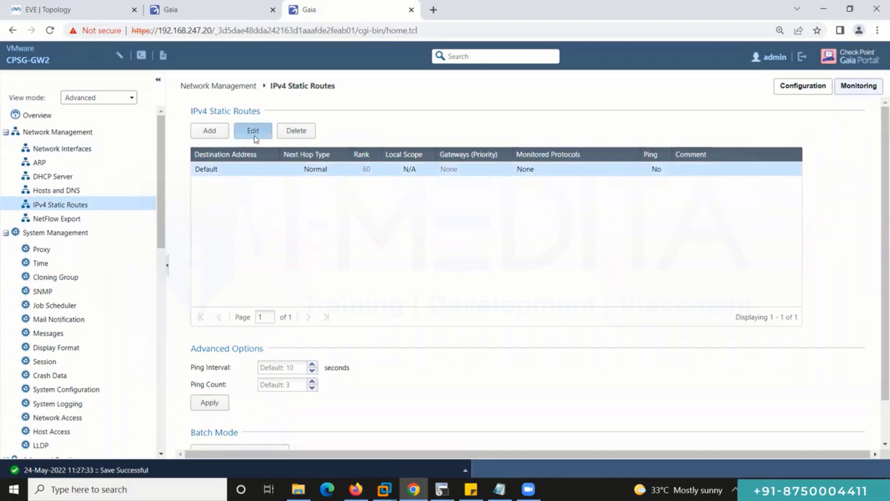
click(254, 134)
click(188, 296)
click(205, 318)
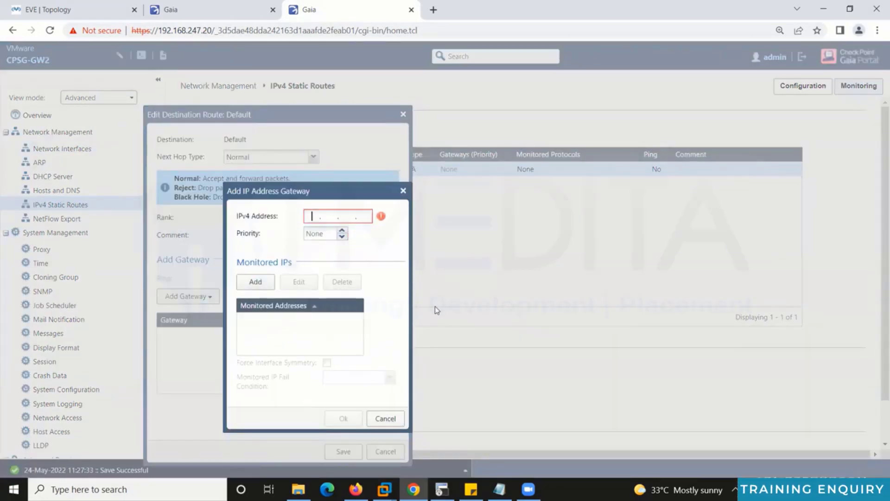
text(102.1.1.1)
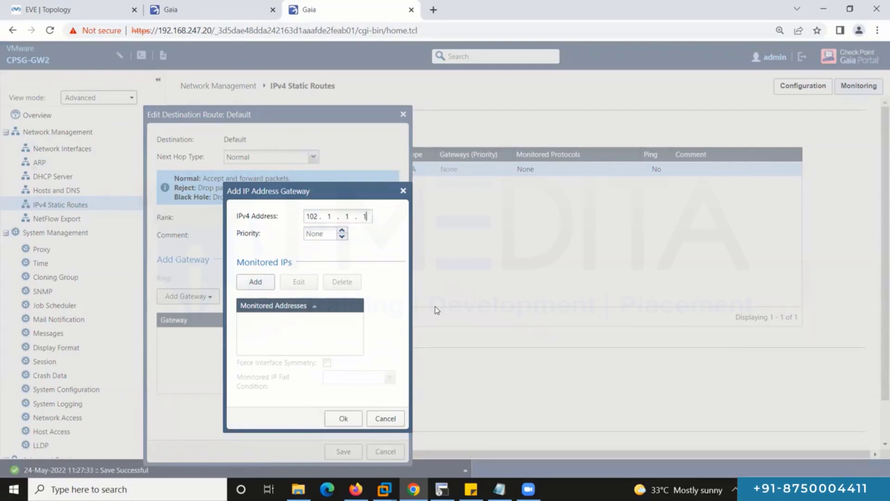
click(343, 418)
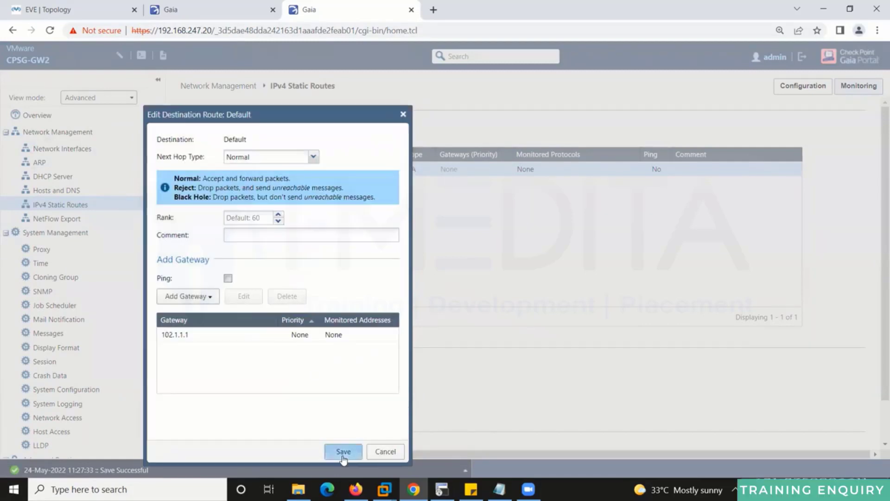
click(343, 457)
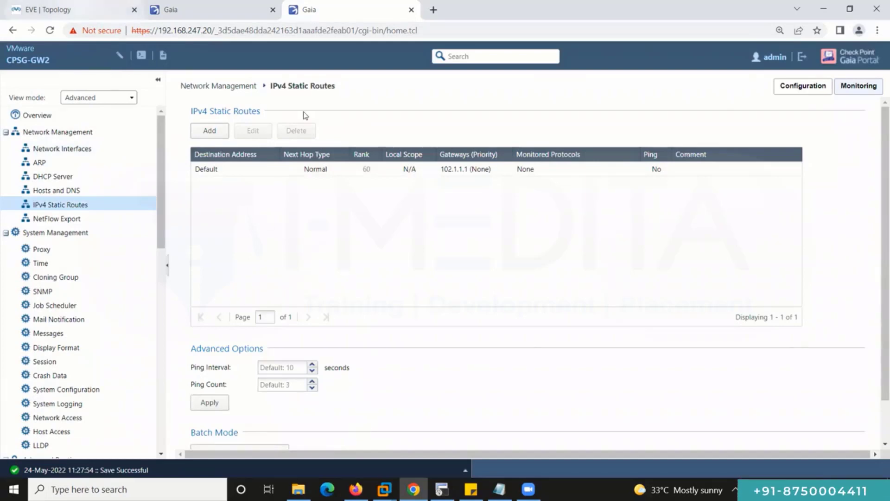
key(ctrl+1)
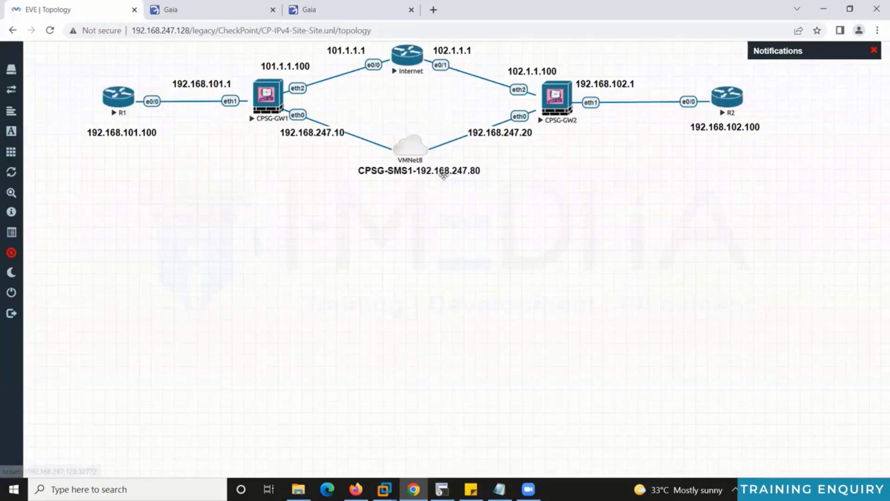
Launch SmartConsole R81 and log in to 192.168.247.80 with the admin password.
key(super)
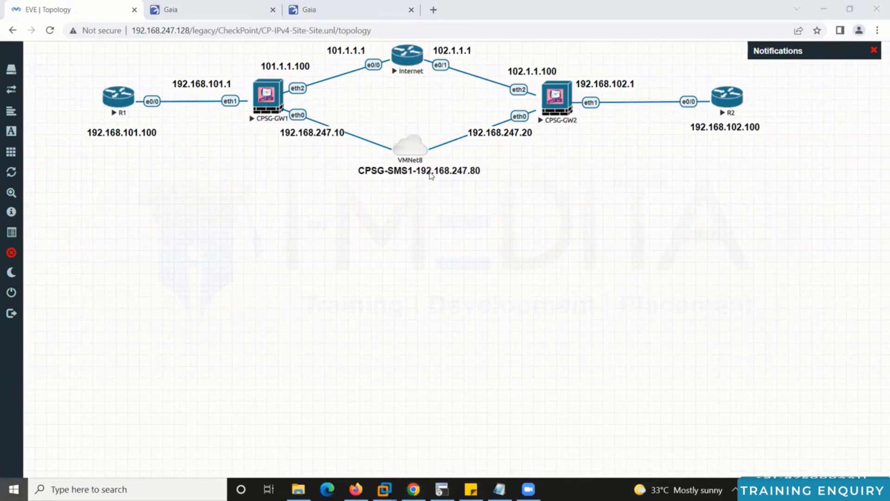
text(sma)
key(Return)
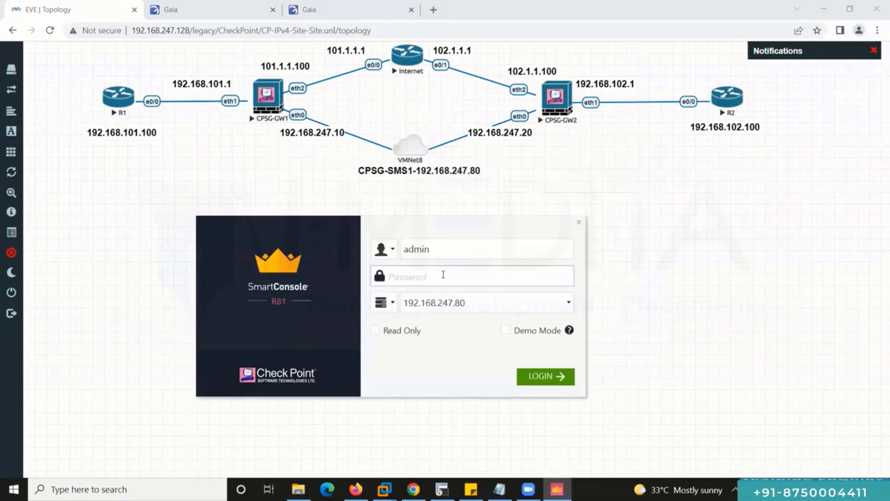
key(ctrl+v)
key(Return)
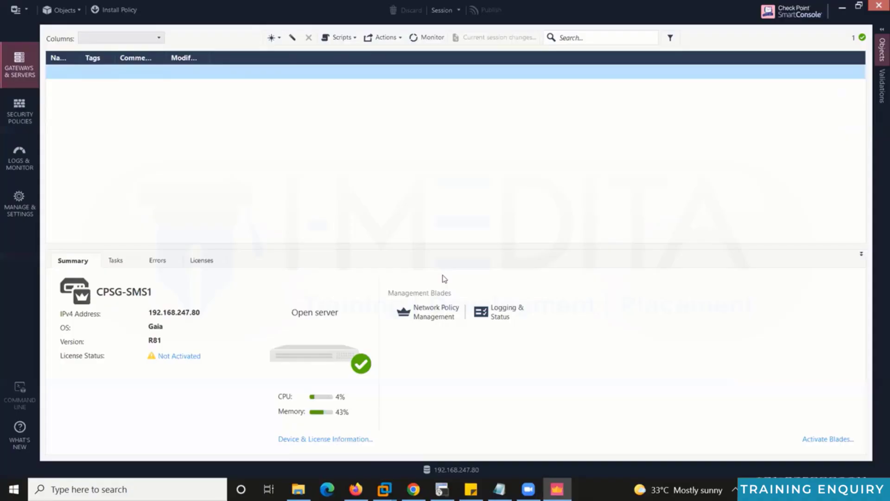
Start a new Gateway object from the New menu using Classic setup instead of the wizard.
click(271, 38)
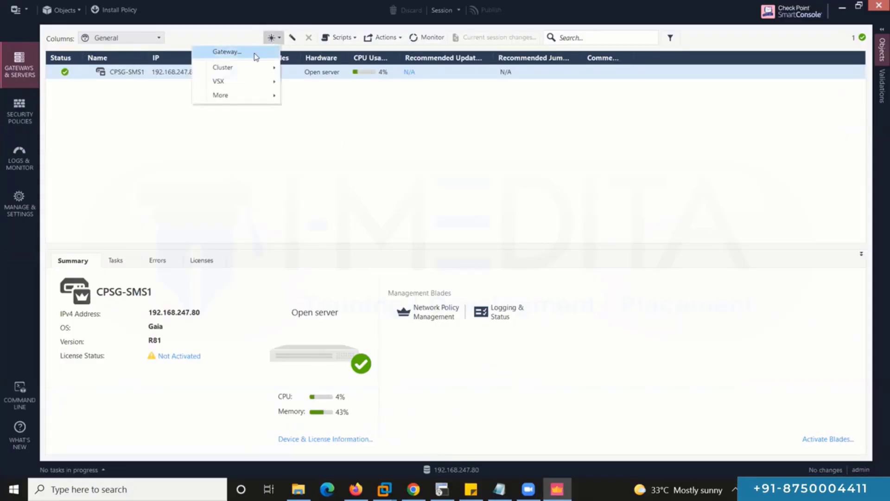
click(255, 55)
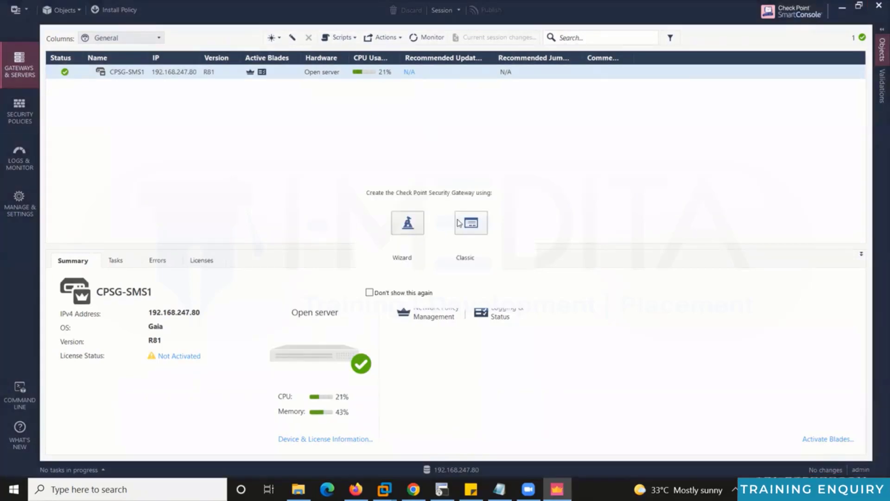
click(467, 224)
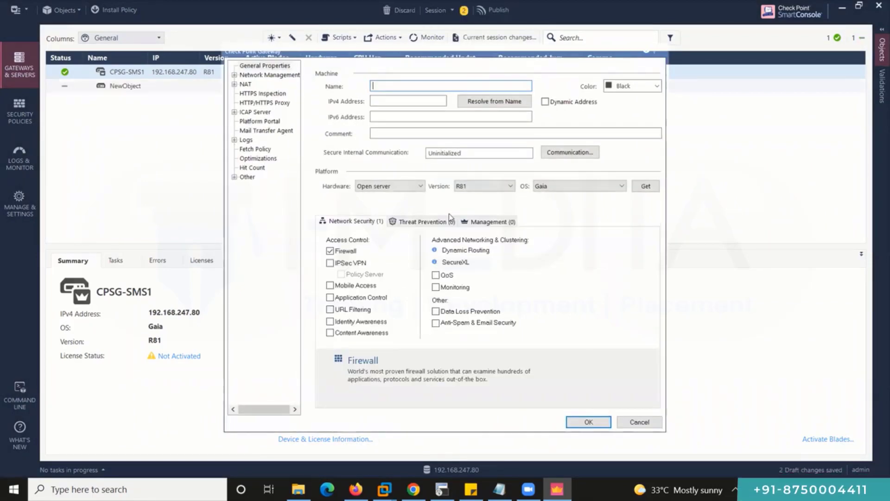
Name the new gateway CPSG-GW1 with IPv4 address 192.168.247.10 and bring up its Communication settings.
text(CPSG-G)
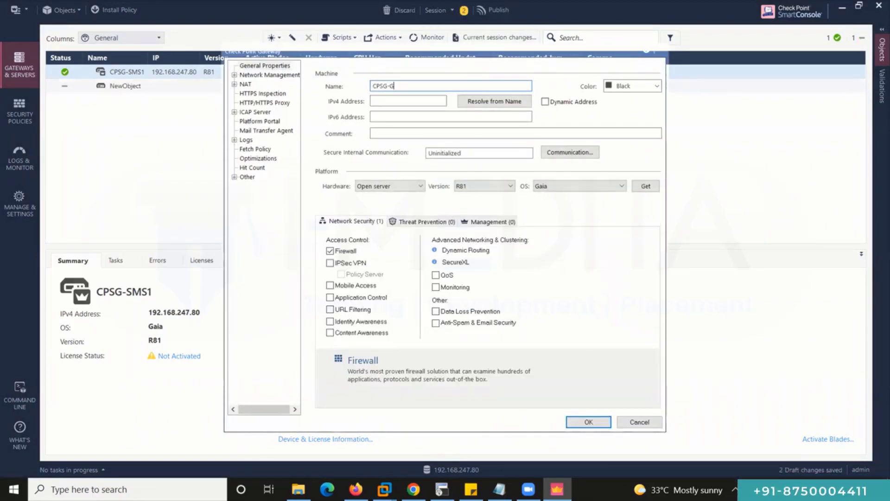
text(W1)
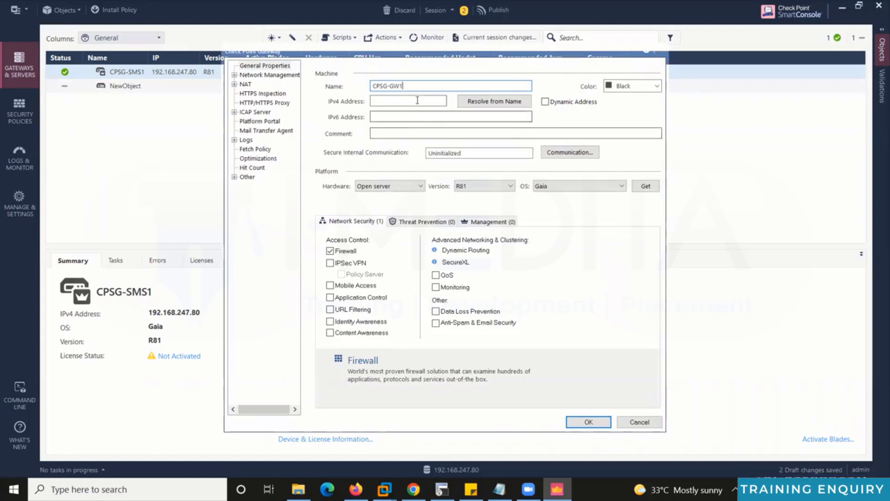
click(417, 100)
text(192)
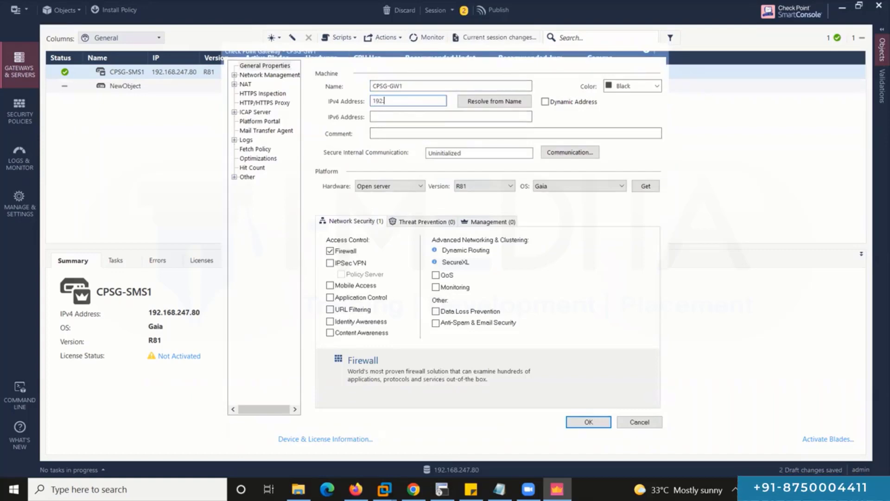
text(.168)
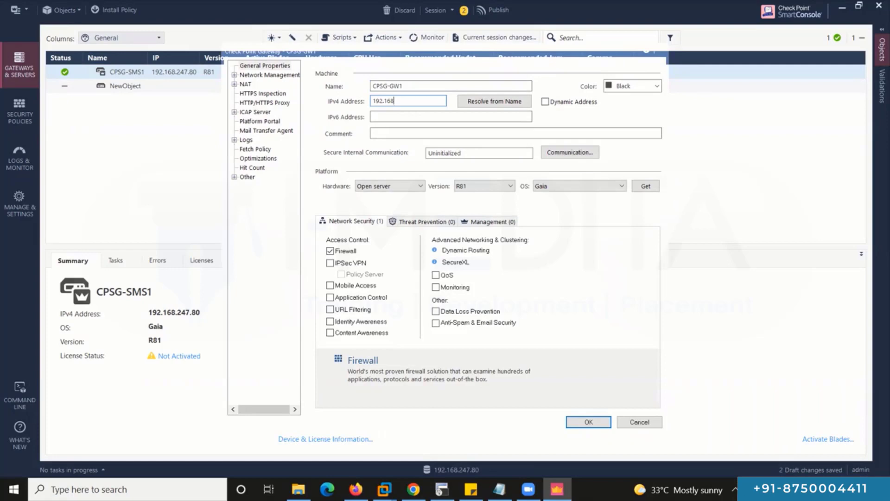
text(.1)
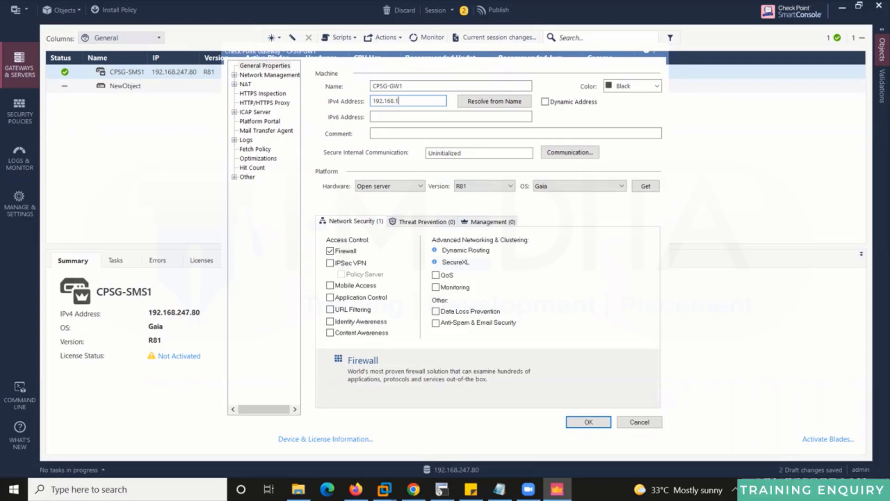
text(47.10)
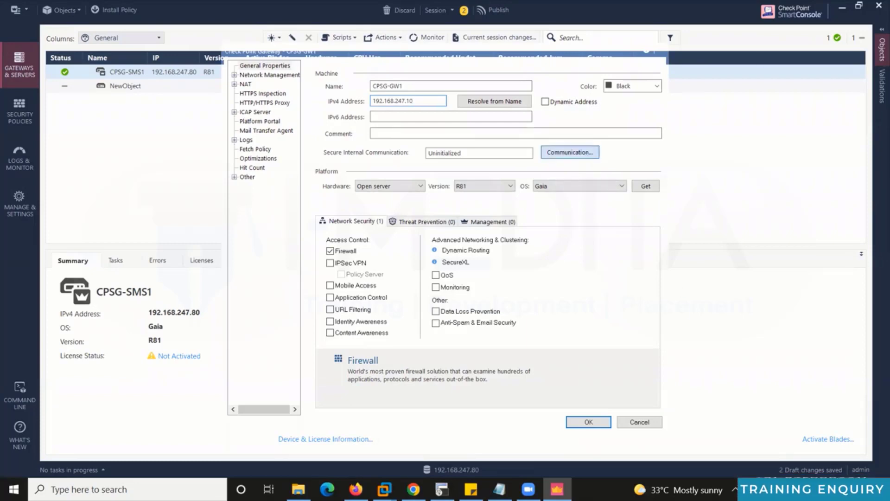
click(570, 152)
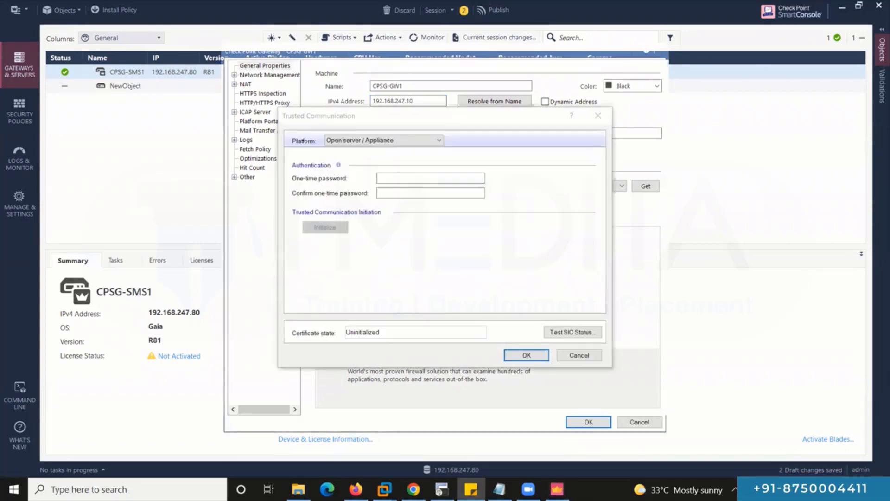
Establish trusted communication with CPSG-GW1 using the one-time password.
click(429, 178)
key(ctrl+v)
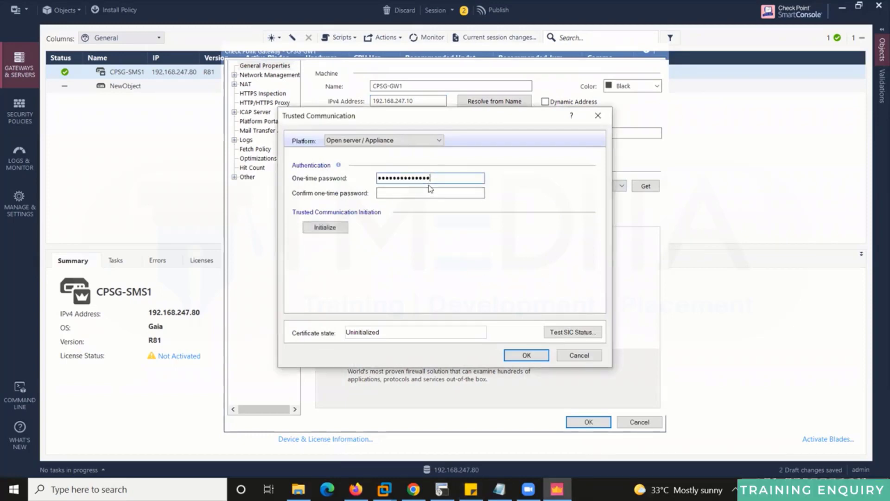
click(429, 191)
key(ctrl+v)
click(324, 228)
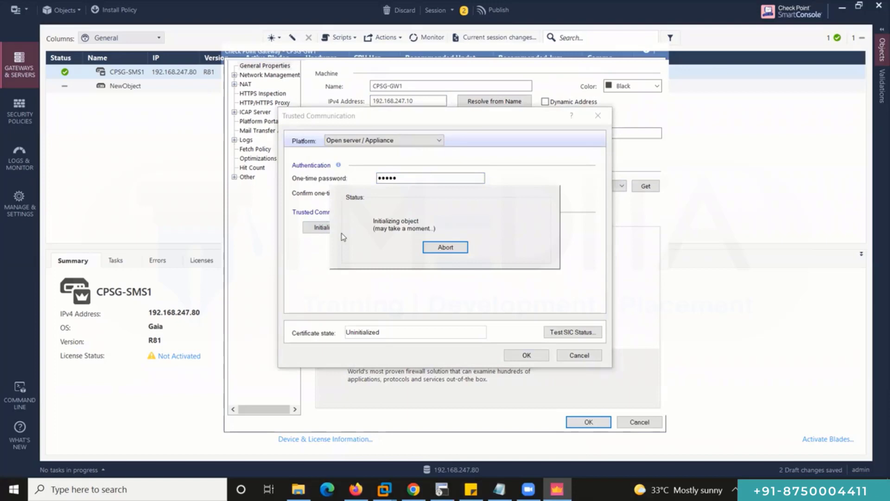
click(526, 355)
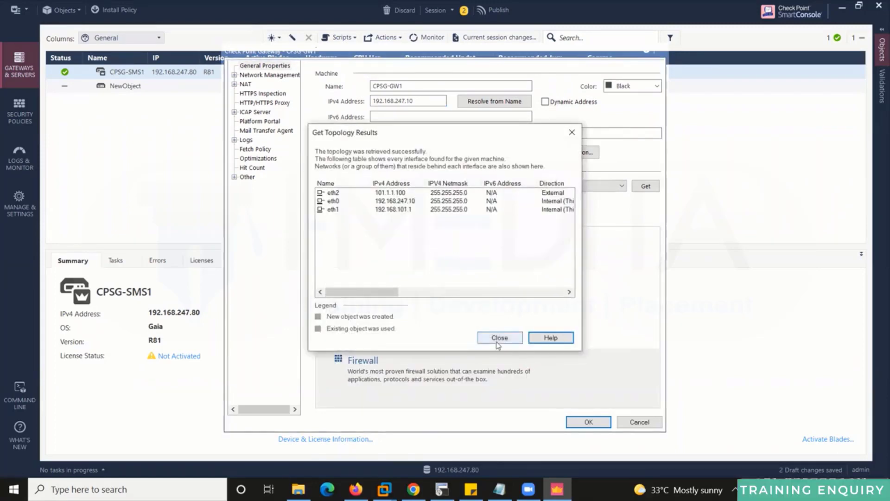
Close the topology results and save the CPSG-GW1 gateway object.
click(499, 338)
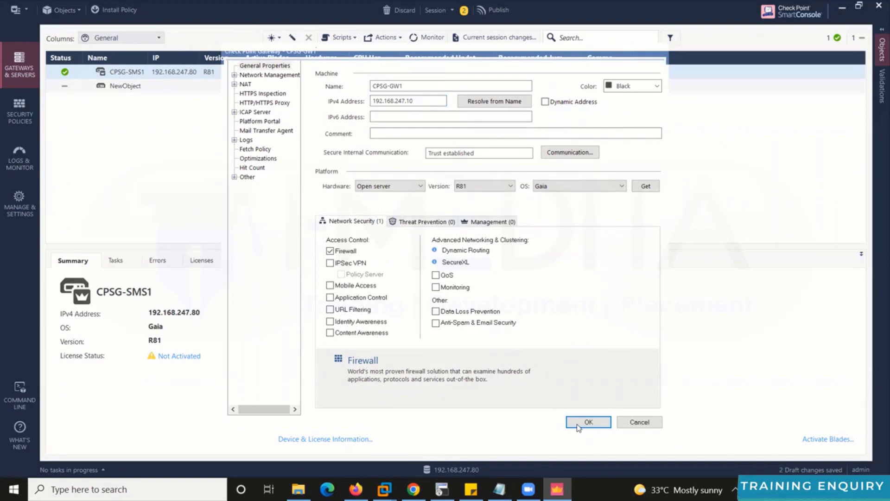
click(578, 426)
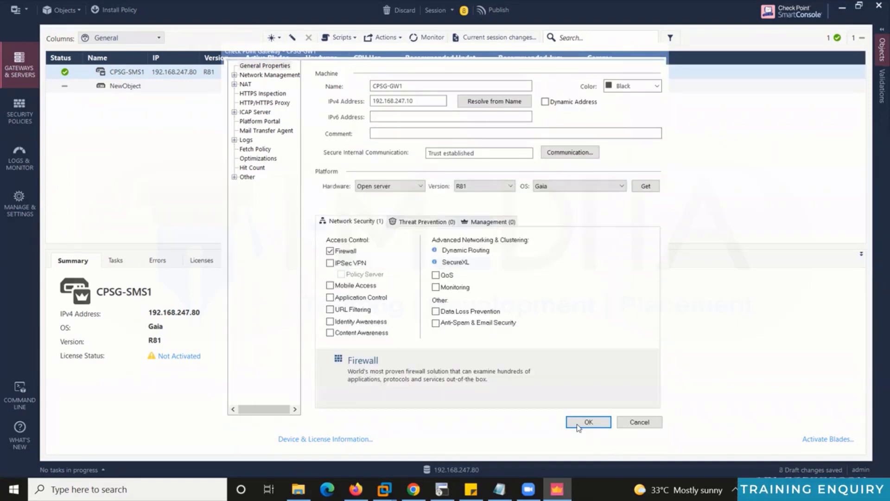
click(588, 419)
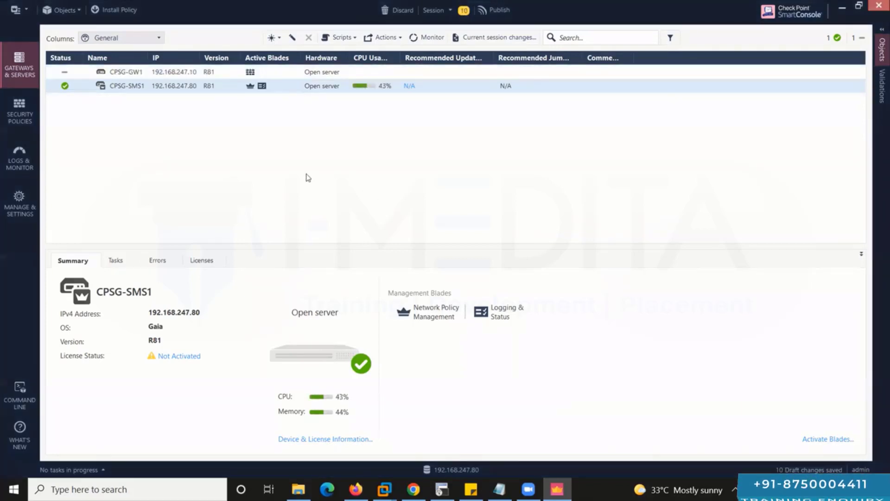
Start another new Gateway object from the New menu using Classic setup.
click(272, 37)
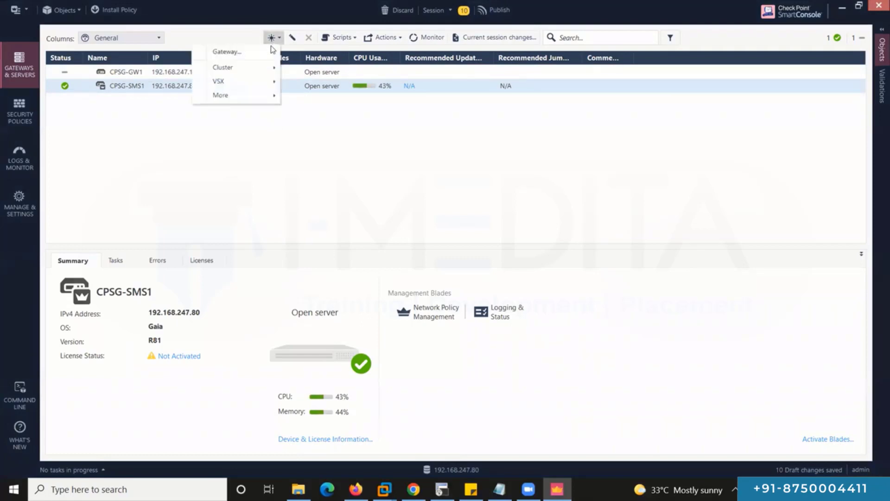
click(259, 51)
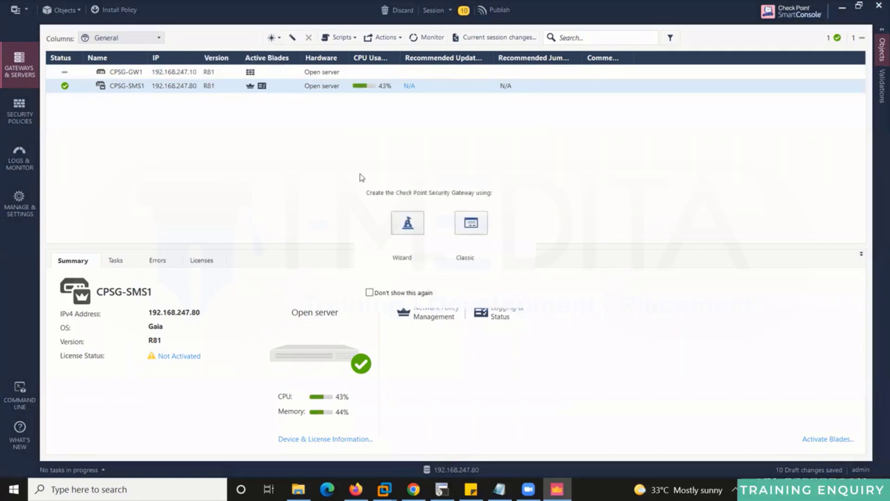
click(465, 219)
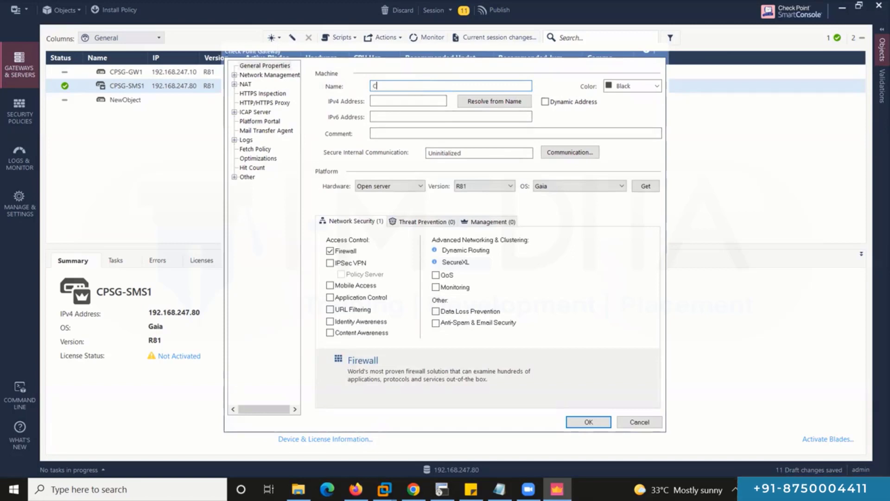
Name the second gateway CPSG-GW2 with IPv4 address 192.168.247.20 and bring up its Communication settings.
text(PSG-GW2)
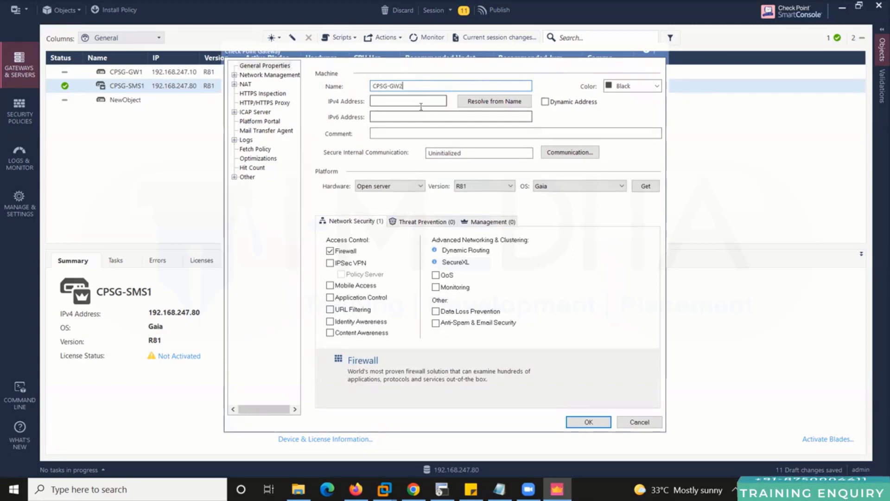
key(Tab)
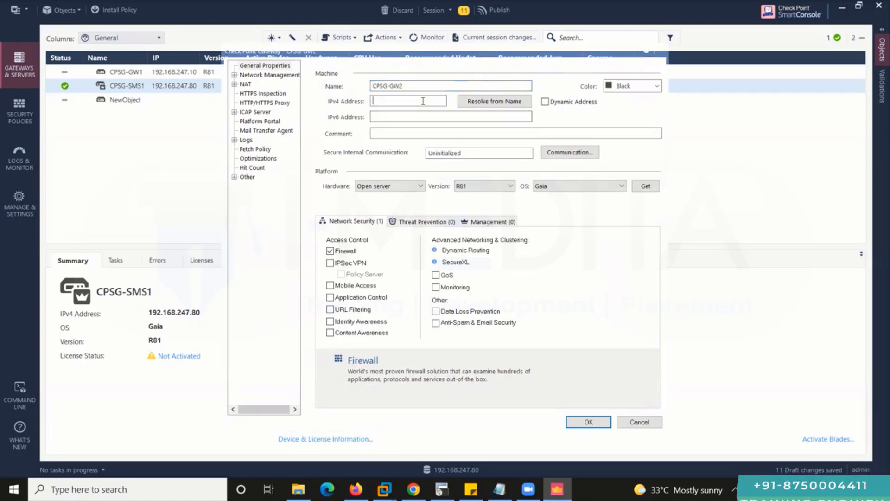
key(alt+Tab)
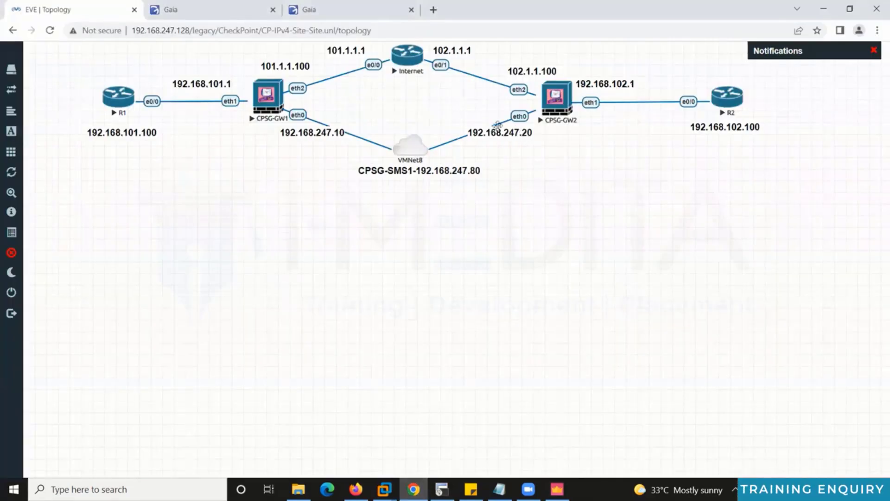
click(557, 489)
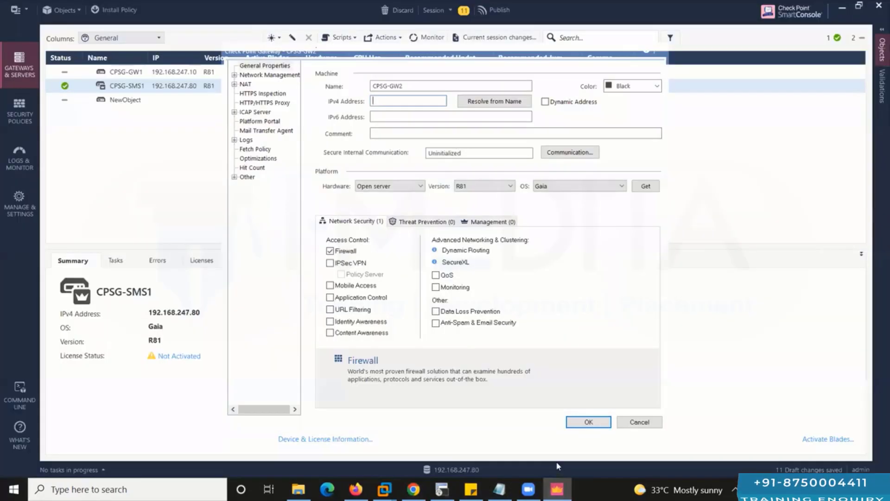
text(192)
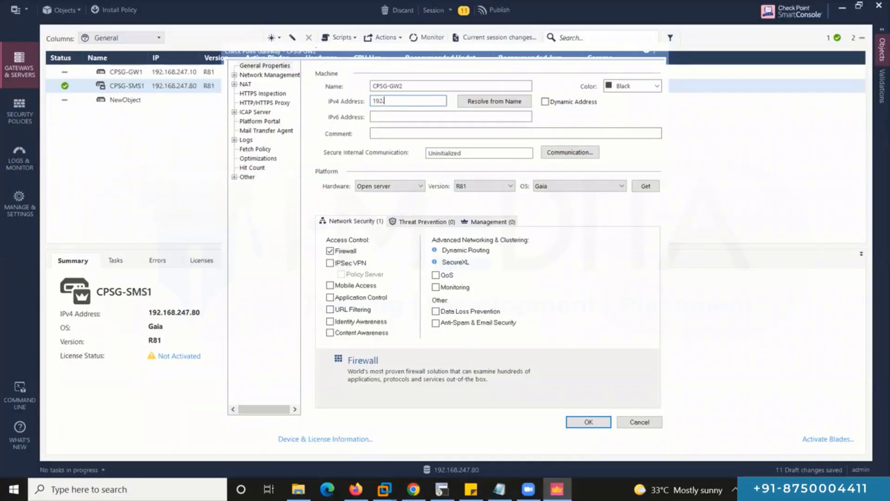
text(.168.247.)
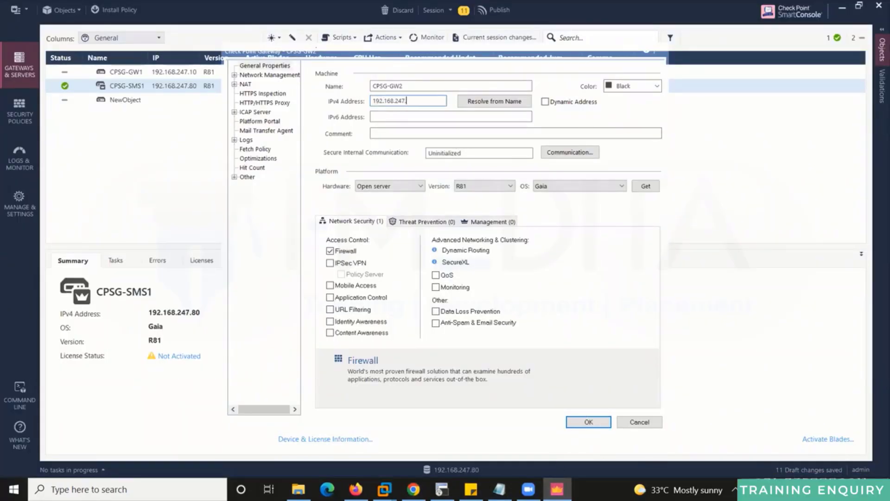
text(20)
key(Tab)
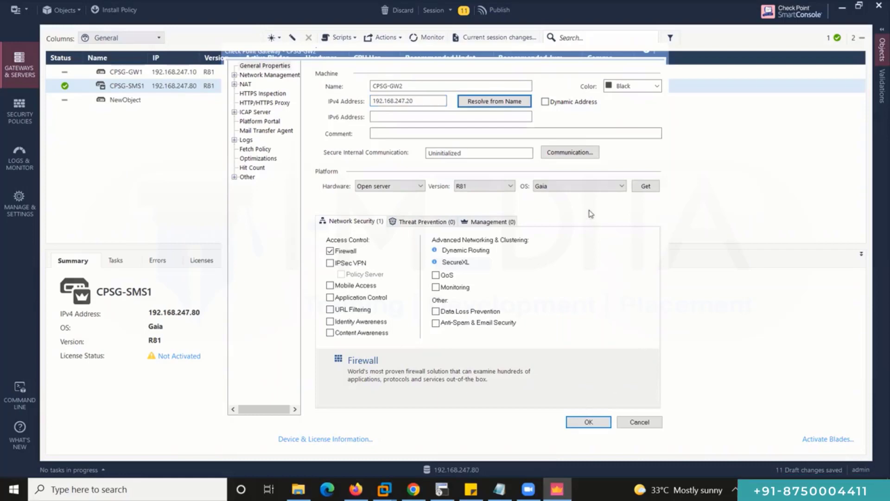
click(570, 153)
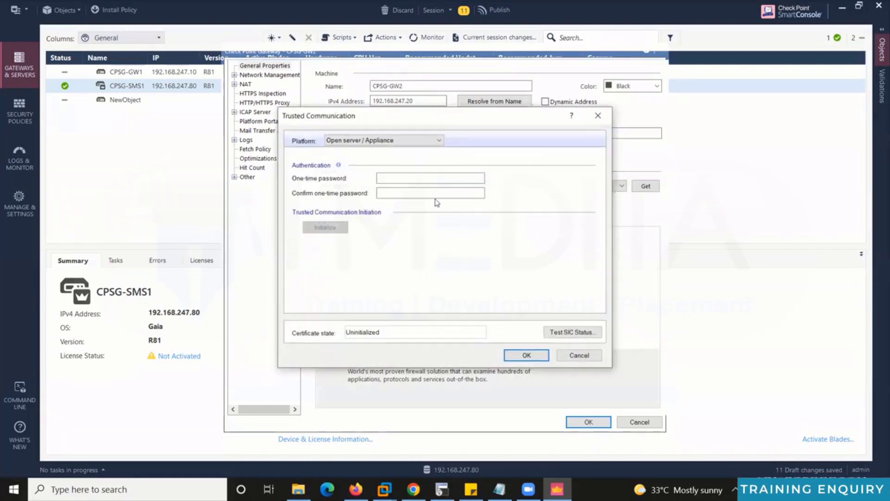
Initialize trust with CPSG-GW2 via the one-time password, accept its topology, and save it.
click(434, 179)
key(ctrl+v)
click(422, 193)
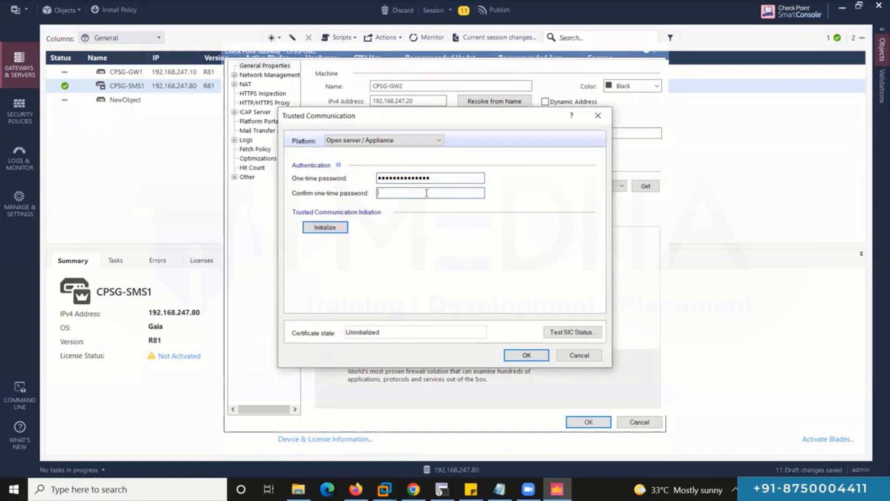
key(ctrl+v)
click(321, 229)
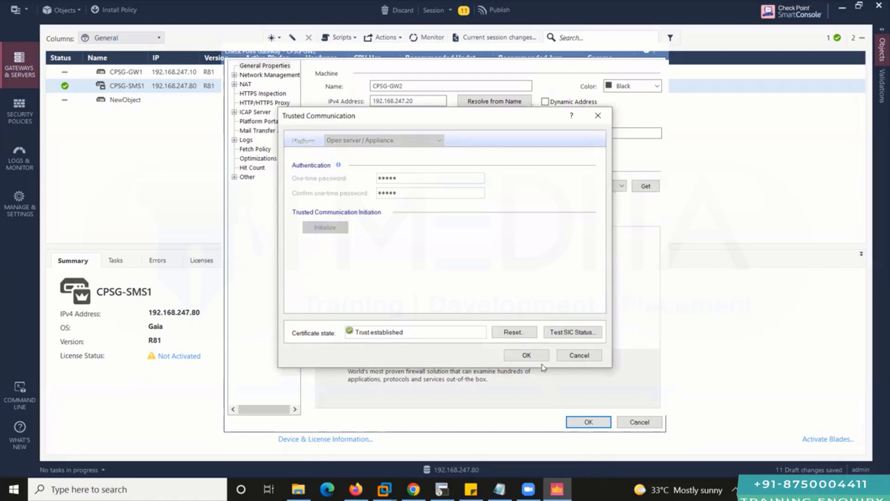
click(527, 356)
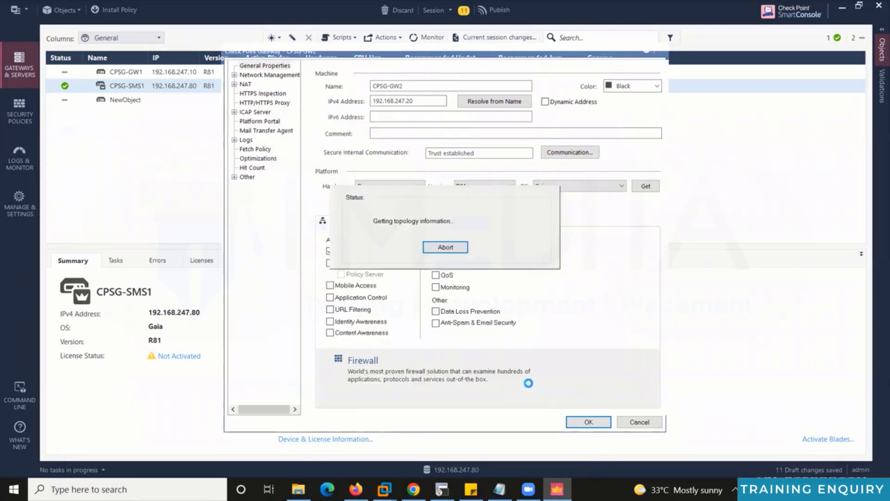
key(Return)
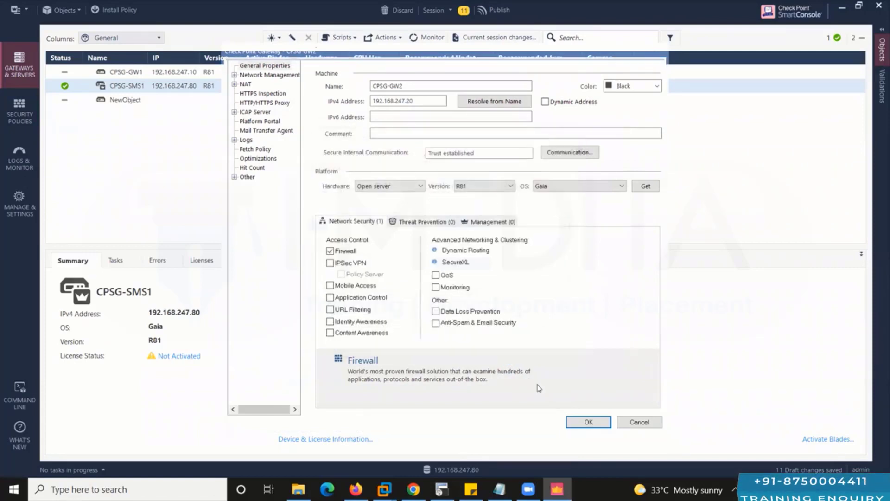
click(579, 422)
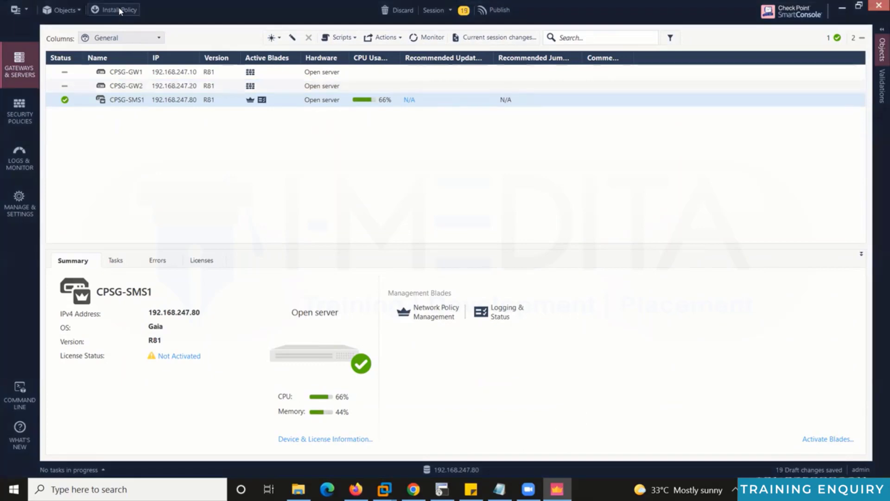
Publish the 19 draft changes and install the Standard policy on CPSG-GW1 and CPSG-GW2.
click(119, 11)
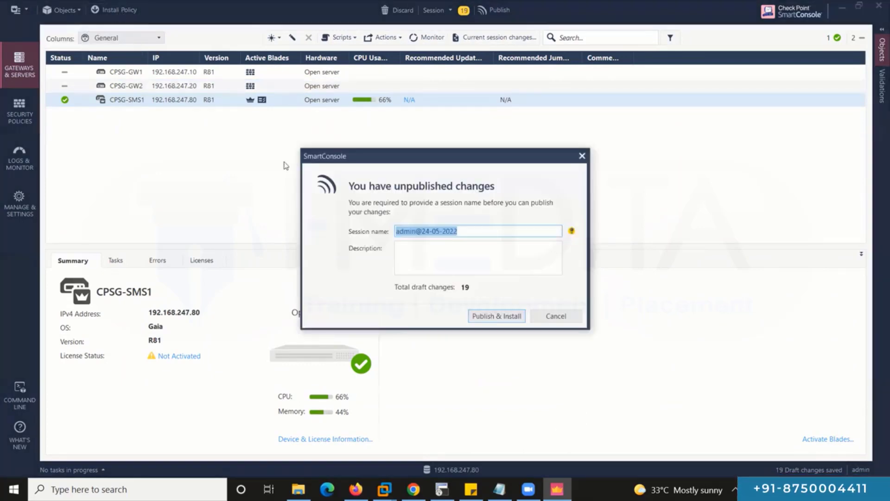
click(484, 317)
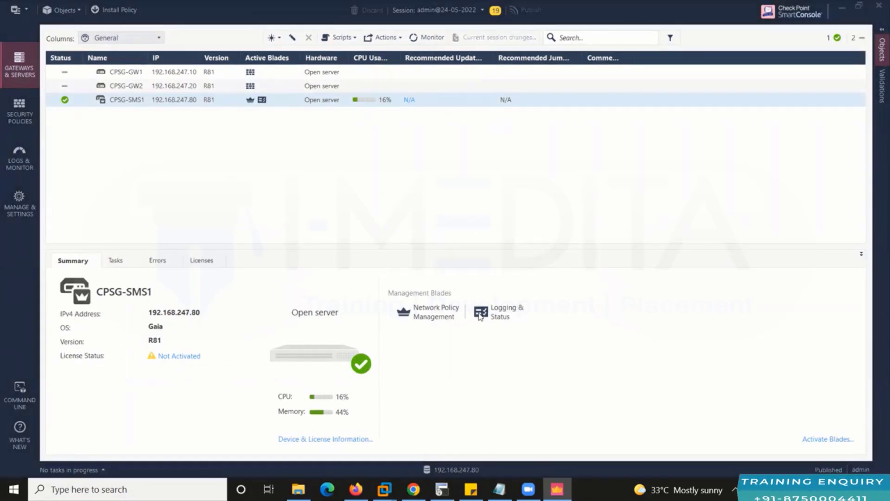
key(ctrl+shift+Return)
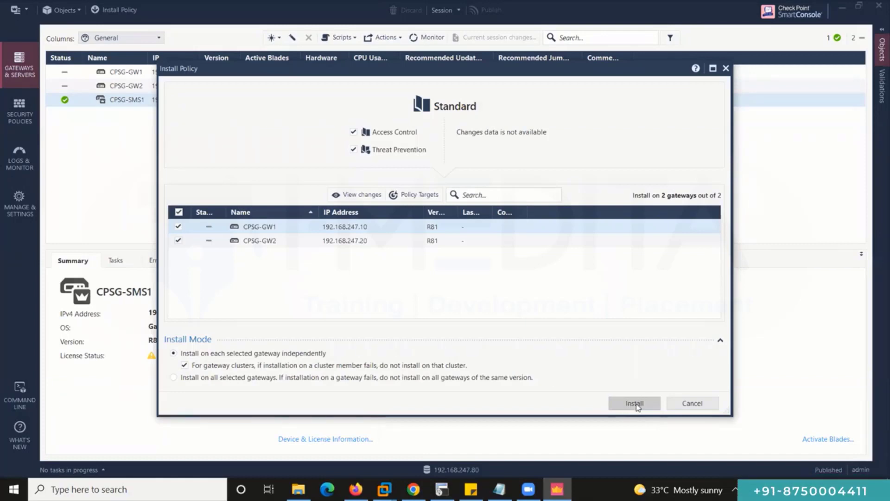
click(635, 404)
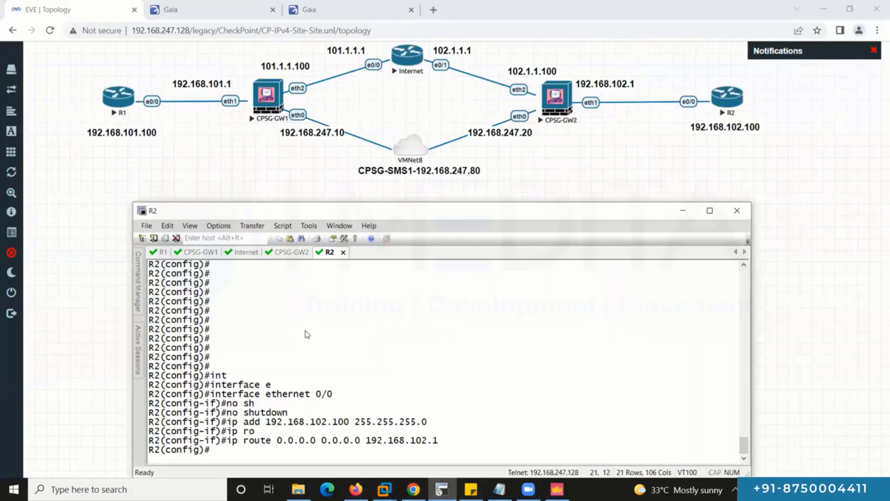
Log in to CPSG-GW1 as admin in its SecureCRT terminal session.
click(201, 252)
key(Return)
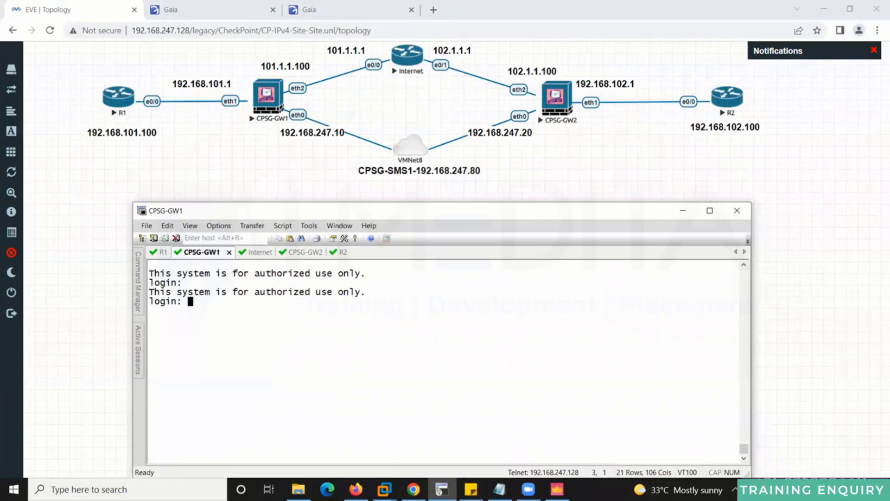
text(admin)
key(Return)
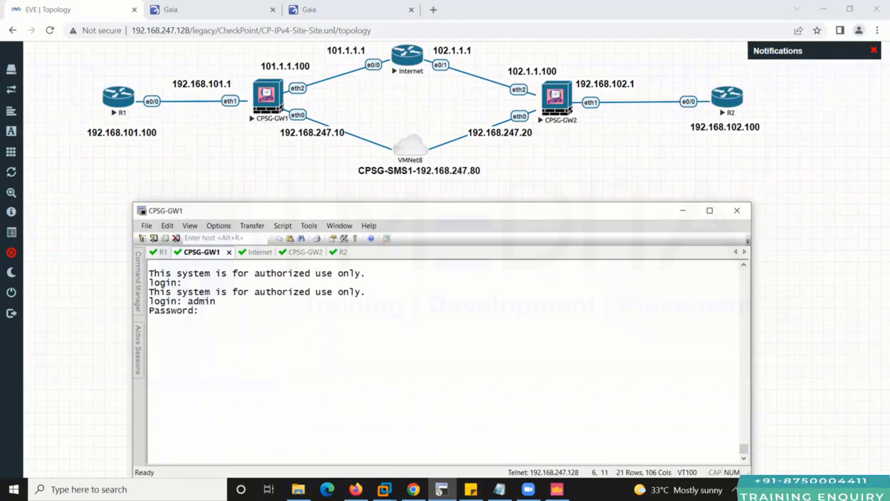
key(alt+Tab)
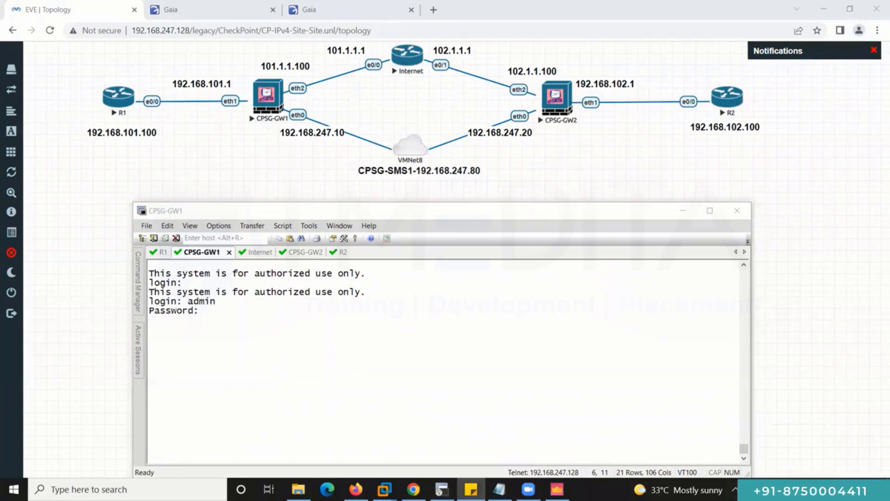
click(590, 340)
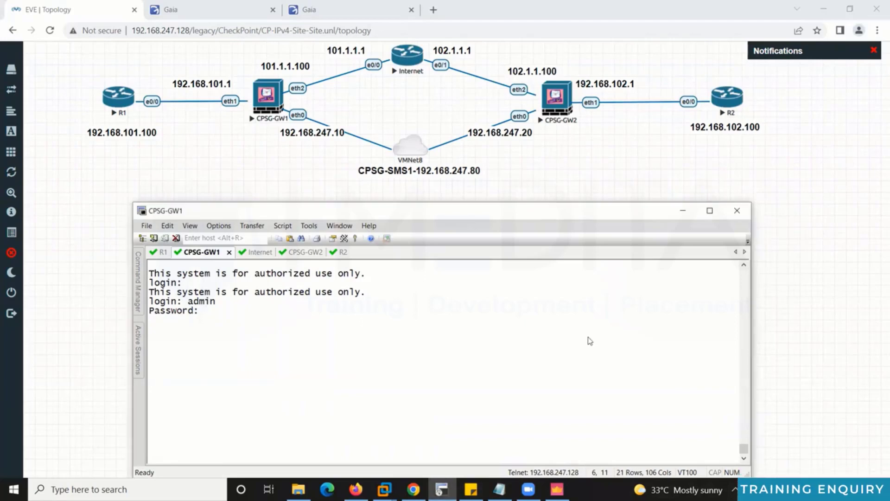
key(Return)
Display CPSG-GW1's routing table with 'show route'.
text(sho)
key(Tab)
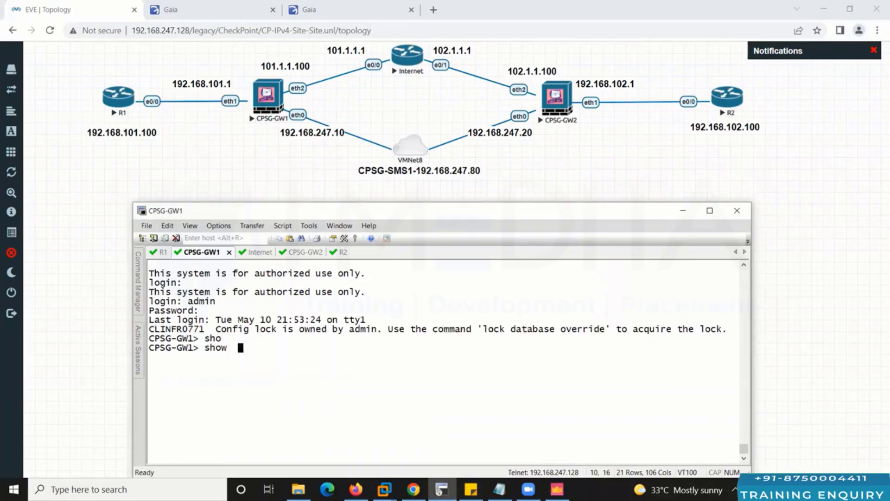
text(ro)
key(Tab)
text(ute)
key(Return)
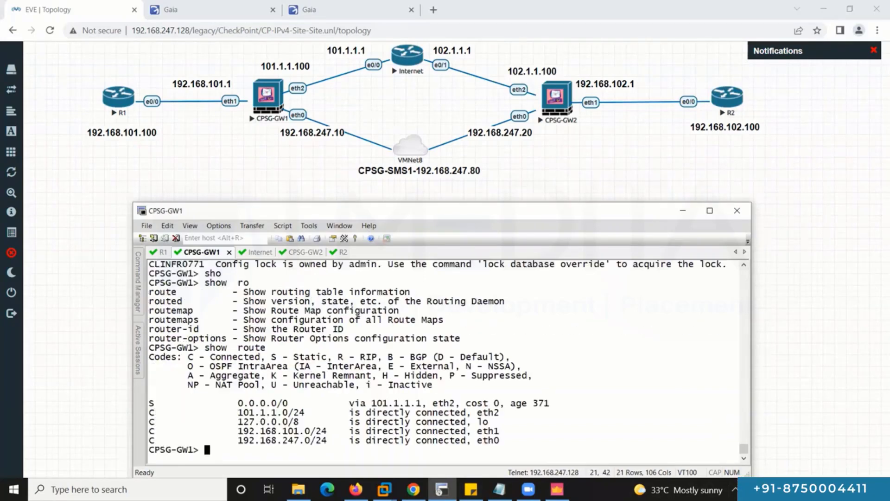
key(Return)
key(Return)
Ping host 192.168.101.100 from CPSG-GW1, stopping after six replies.
text(pi)
key(Tab)
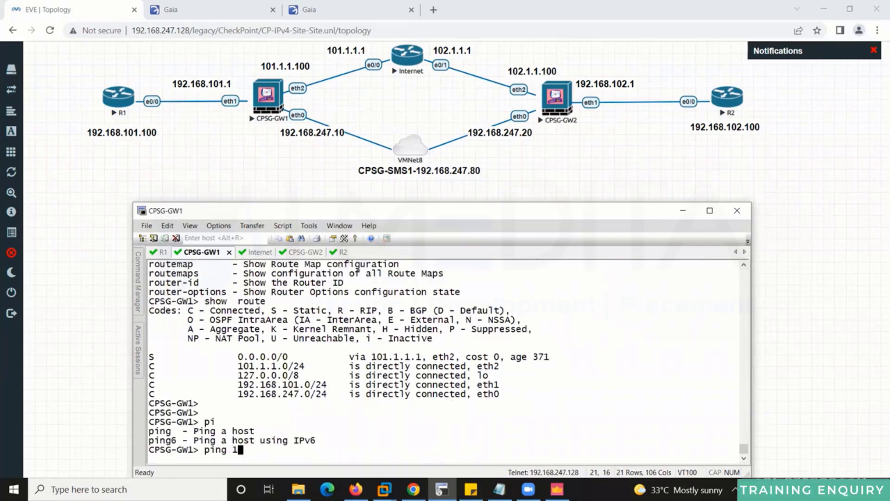
text(192.168.101.100)
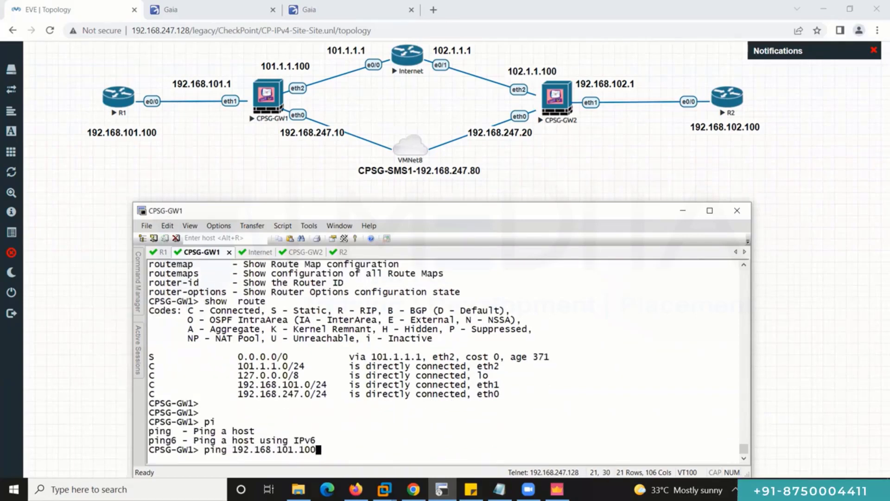
key(Return)
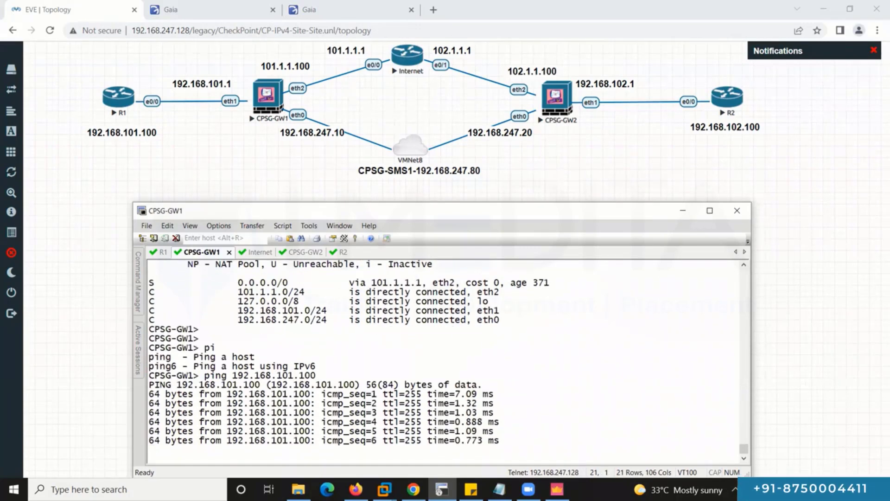
key(ctrl+c)
Ping the internet router 102.1.1.1, then the remote gateway 102.1.1.100.
text(pi)
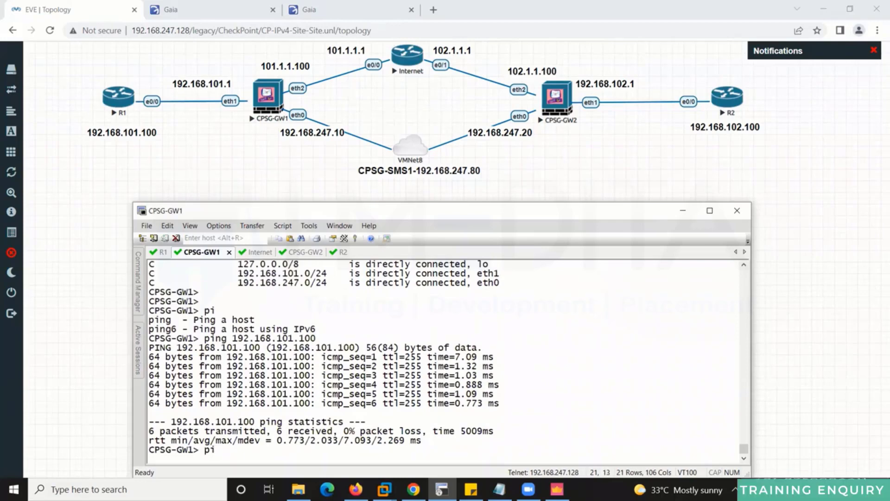
key(Tab)
text(102.1.1.1)
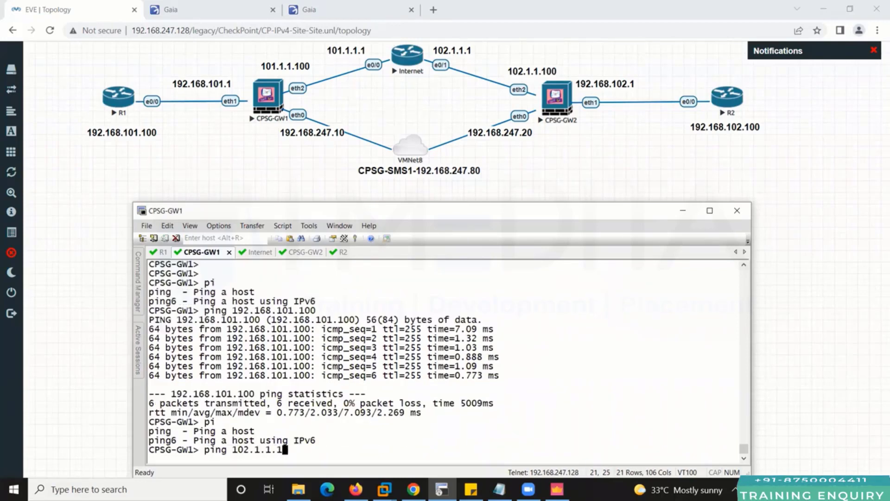
key(Return)
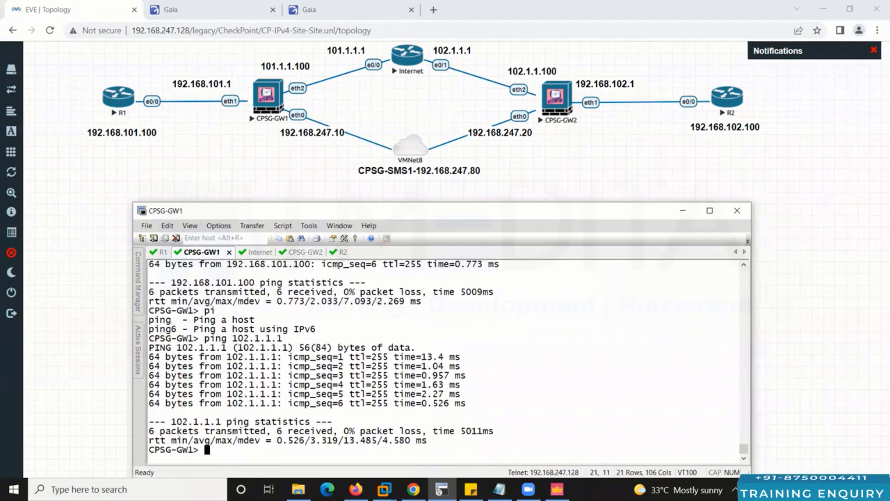
key(Up)
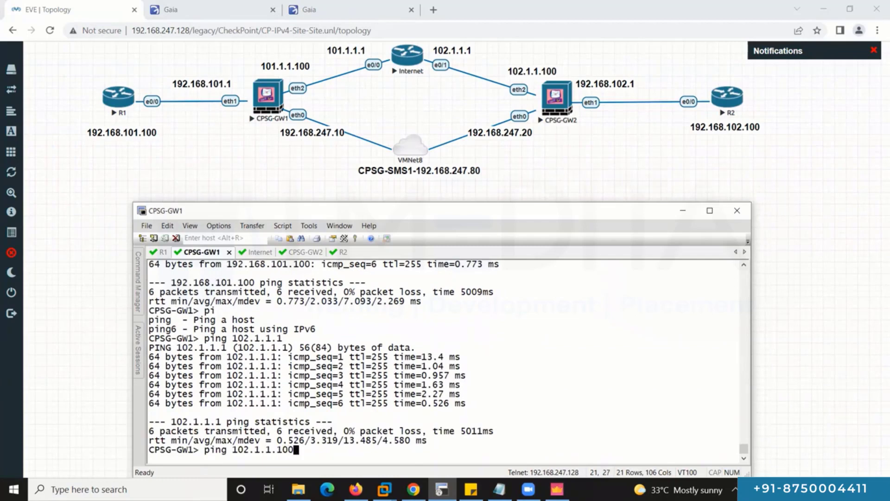
text(00)
key(Return)
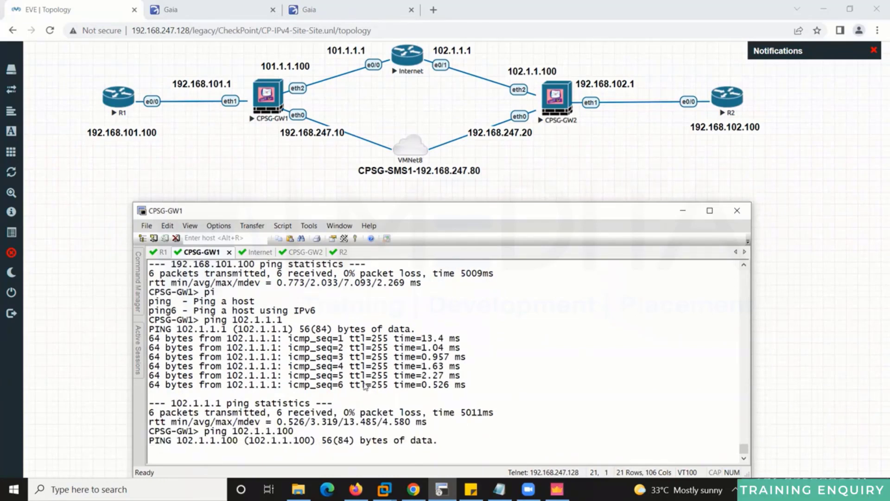
key(alt+Tab)
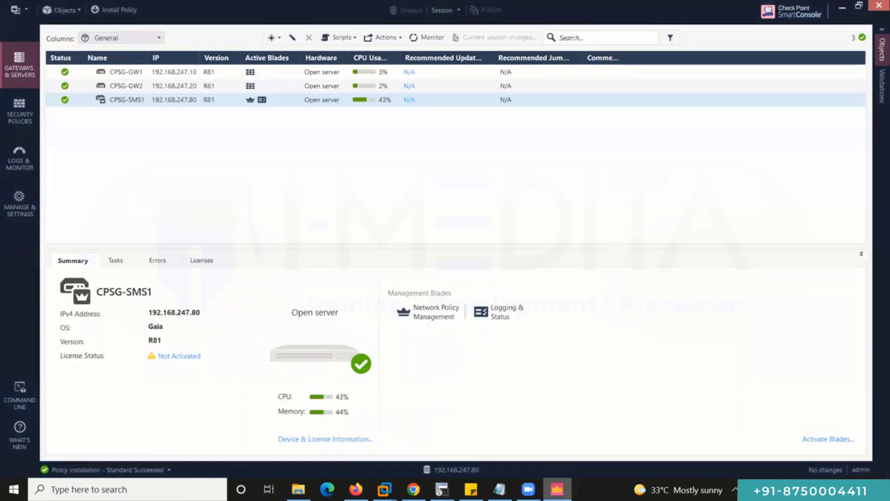
Enable 'Accept ICMP requests' in the Global Properties FireWall implied rules.
click(17, 14)
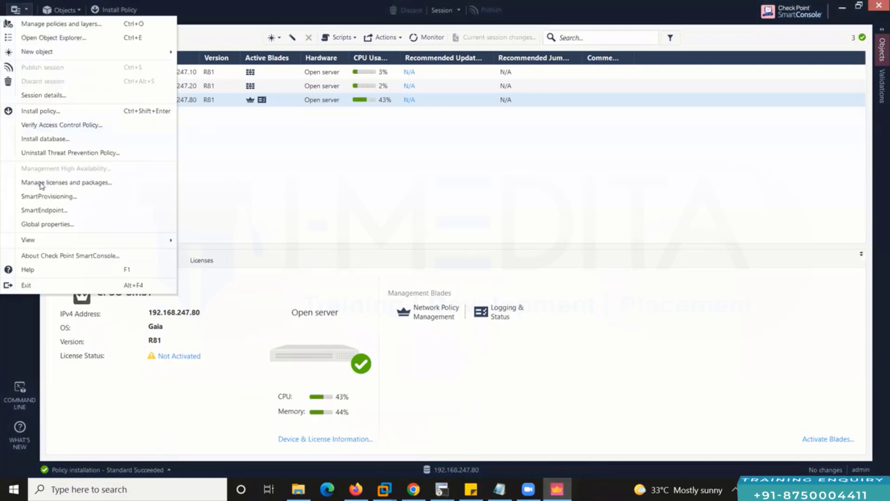
click(332, 171)
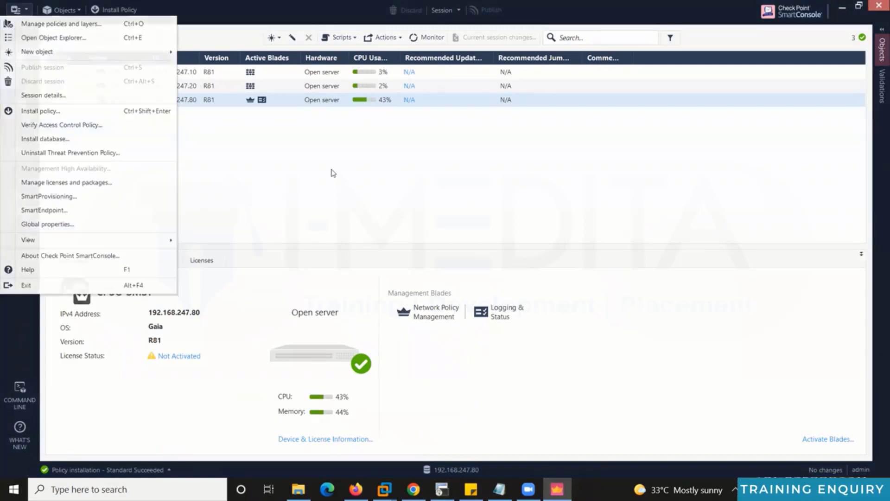
click(18, 13)
click(72, 227)
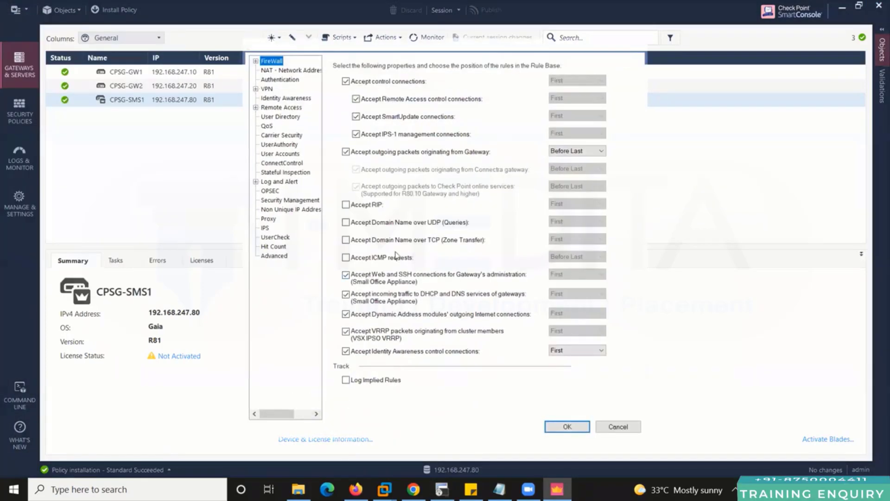
click(346, 259)
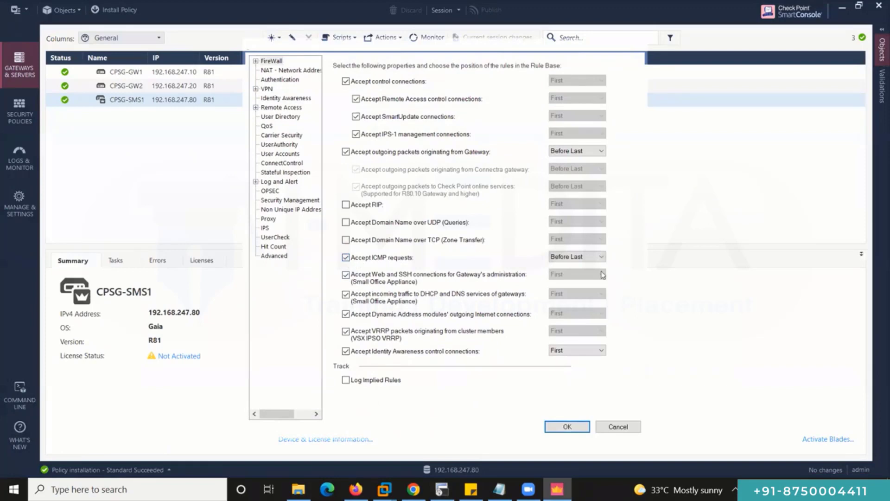
click(568, 425)
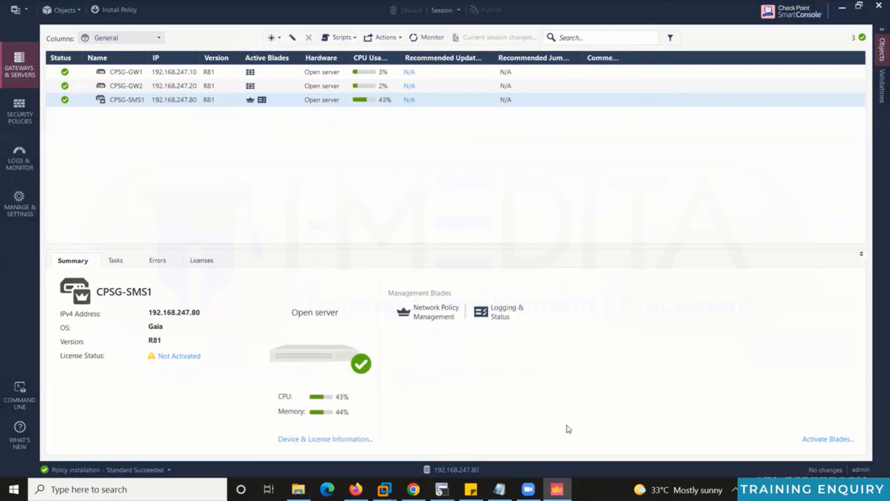
Publish the change and install the Standard policy on CPSG-GW1 and CPSG-GW2.
click(113, 14)
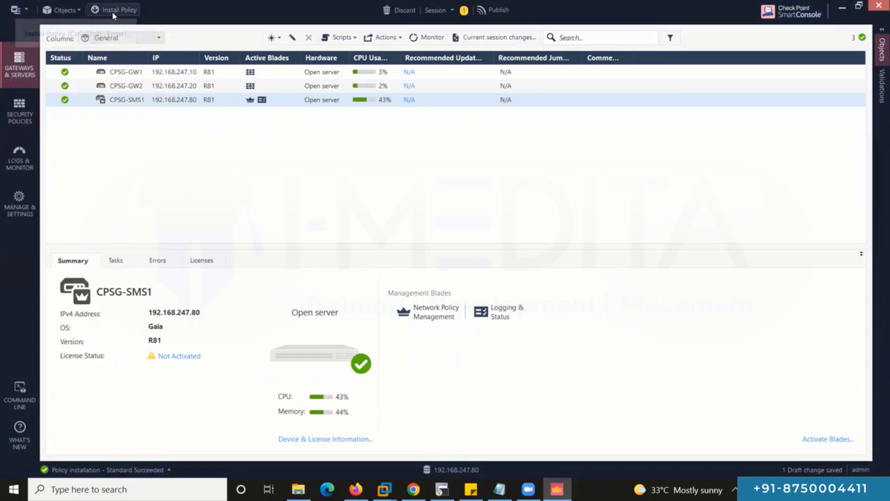
click(511, 319)
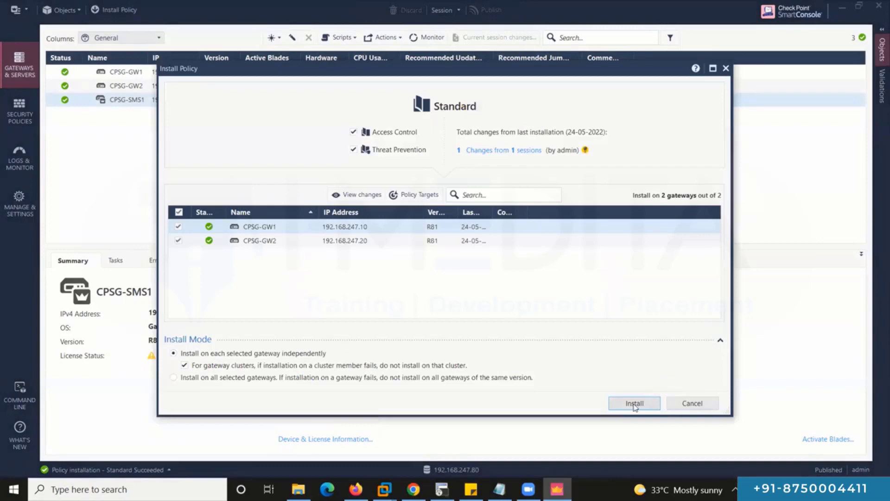
click(635, 403)
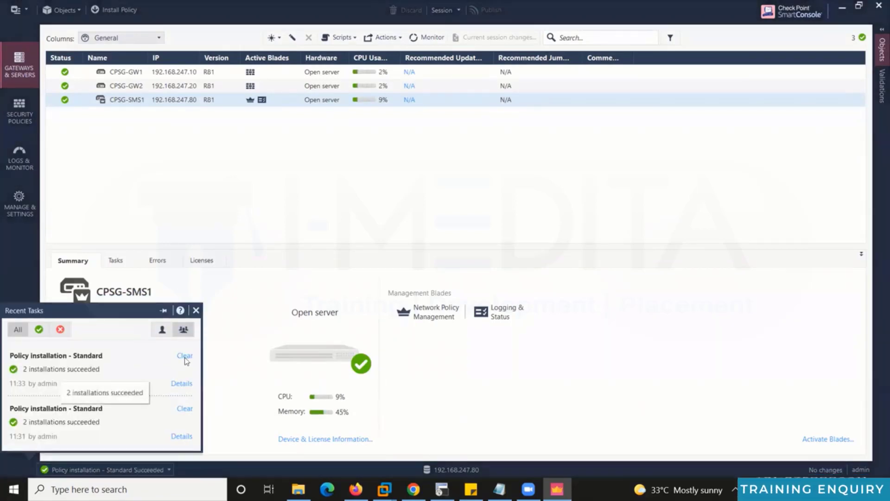
On CPSG-GW1, ping the R1 host 192.168.101.100 and the peer gateway 102.1.1.100.
click(413, 490)
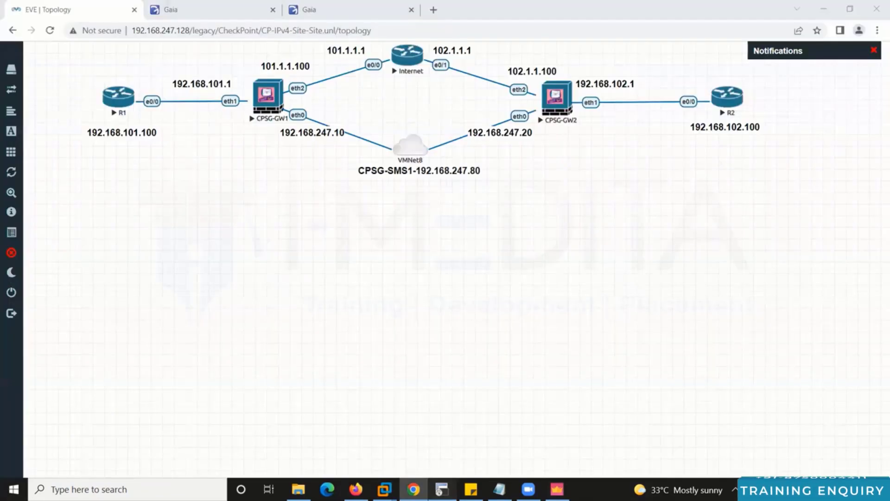
click(442, 489)
key(ctrl+c)
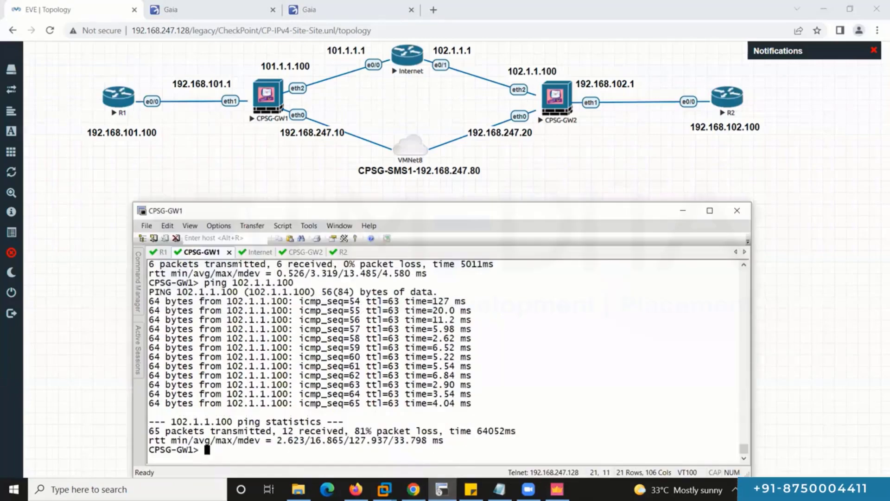
key(Return)
key(Return)
key(Return)
key(Return)
key(Return)
key(Return)
key(Return)
key(Return)
key(Return)
key(Return)
key(Return)
key(Return)
key(Return)
key(Return)
key(Return)
key(Return)
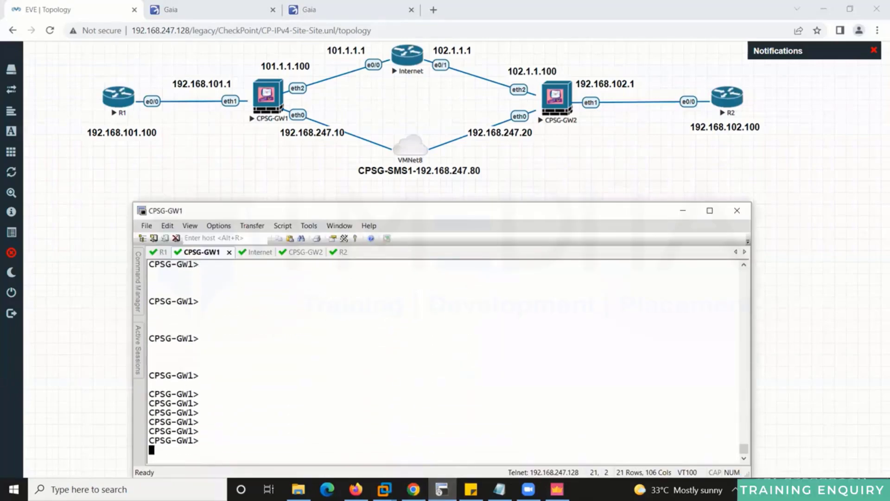
text(ping 102.1.1.1)
key(Up)
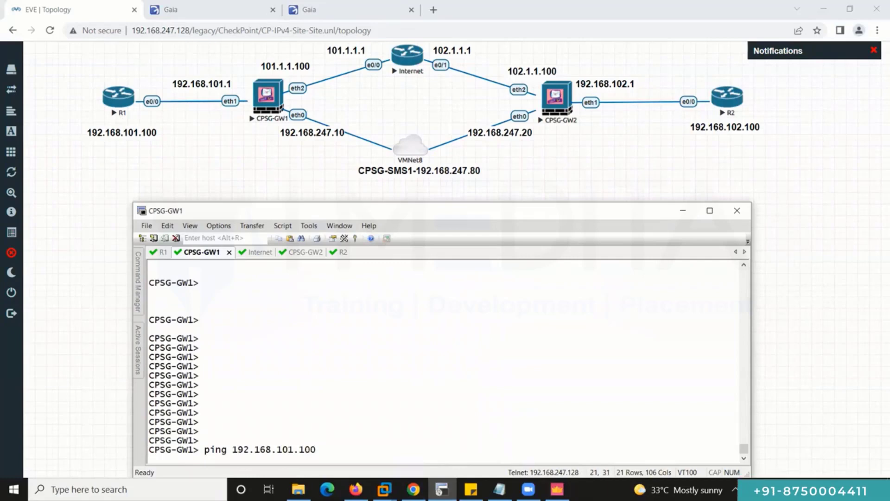
key(Return)
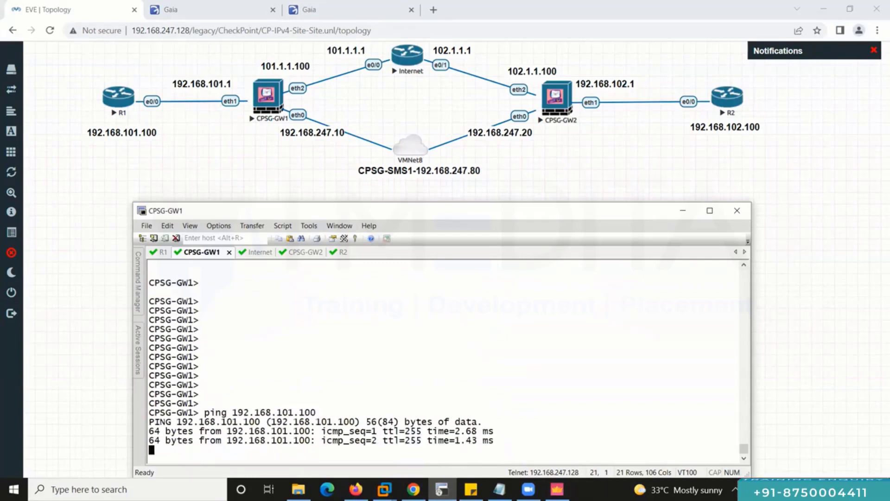
key(ctrl+c)
key(Up)
key(Up)
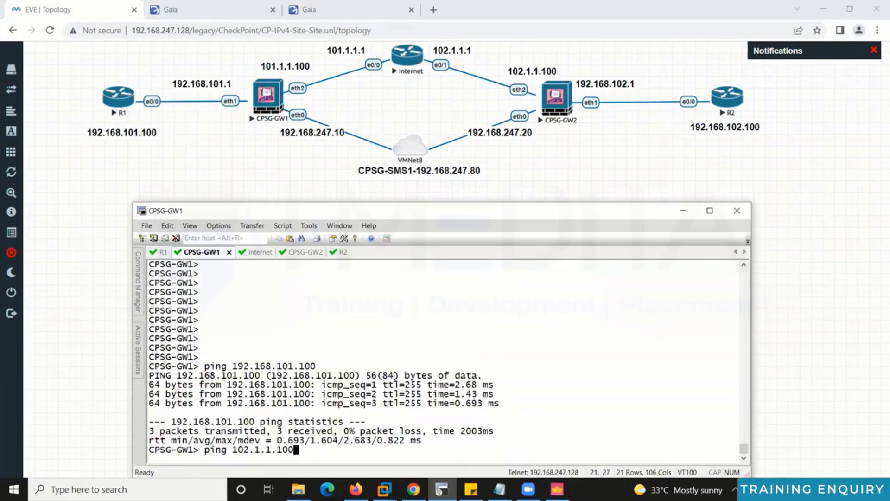
key(Return)
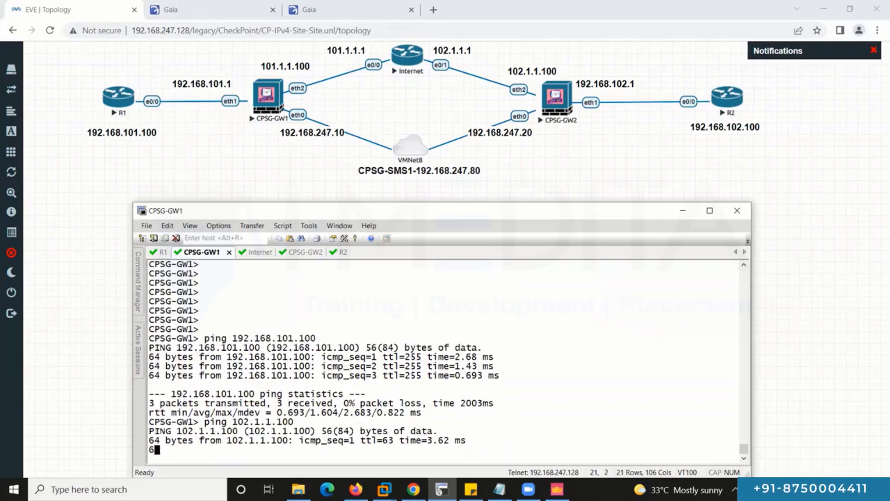
key(ctrl+c)
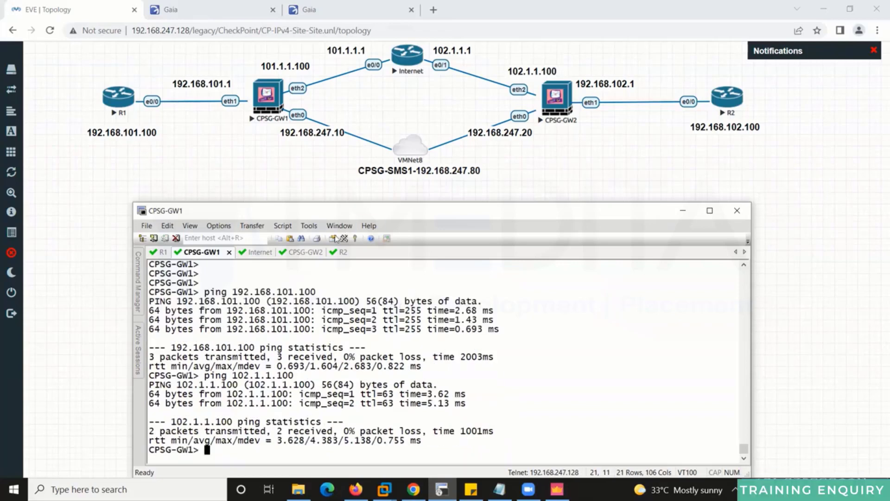
Log in to the CPSG-GW2 console as admin and display its routing table with show route.
click(309, 256)
key(Return)
key(Return)
key(Return)
text(admin)
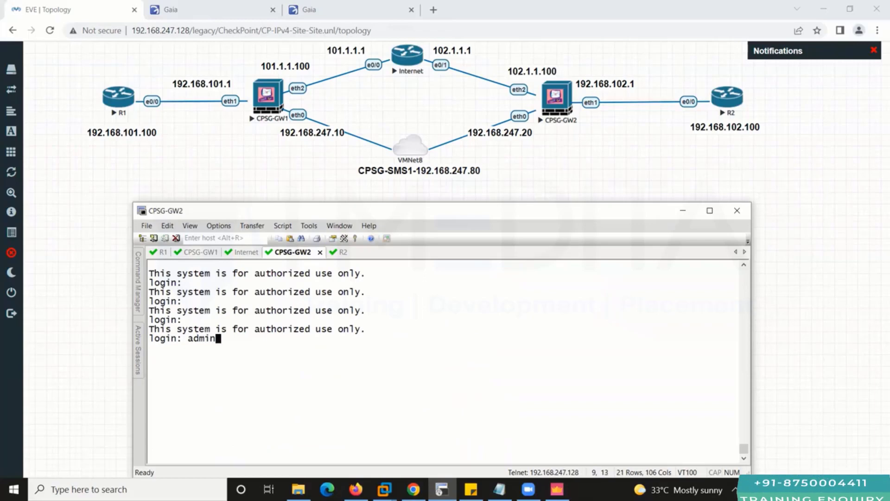
key(Return)
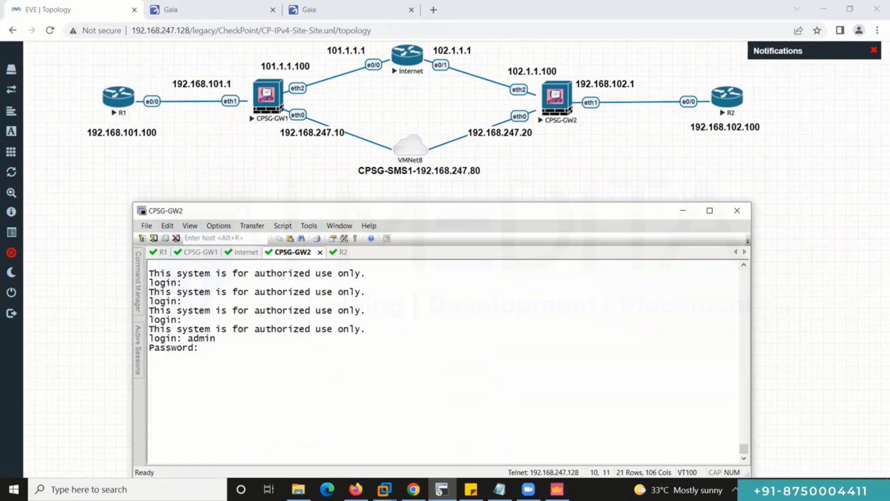
key(Return)
text(pi)
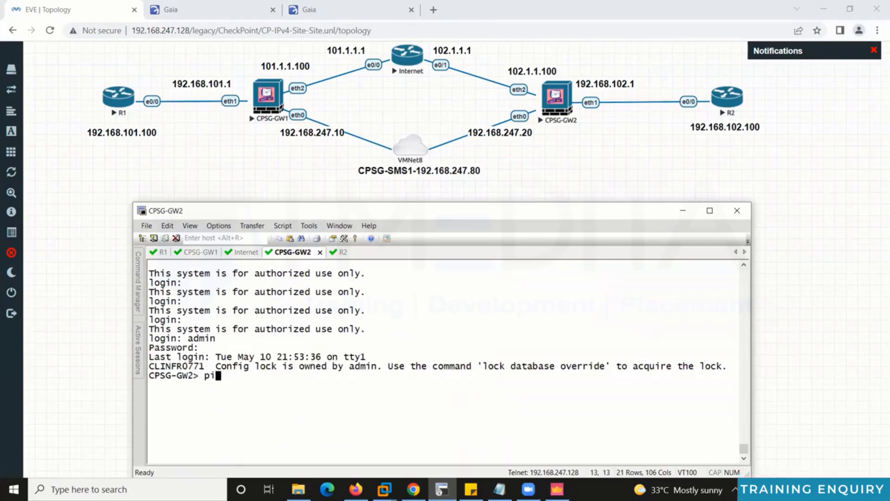
text(o)
key(Tab)
text(ro)
key(Tab)
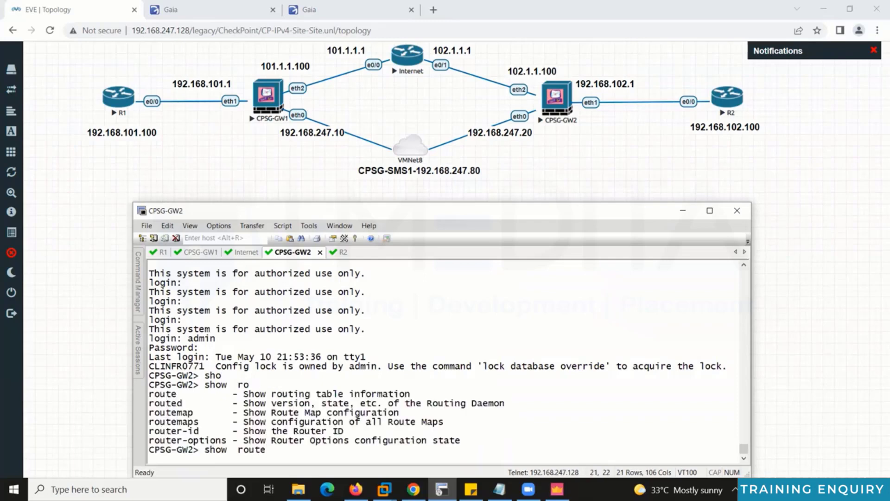
key(Tab)
key(Tab)
key(Return)
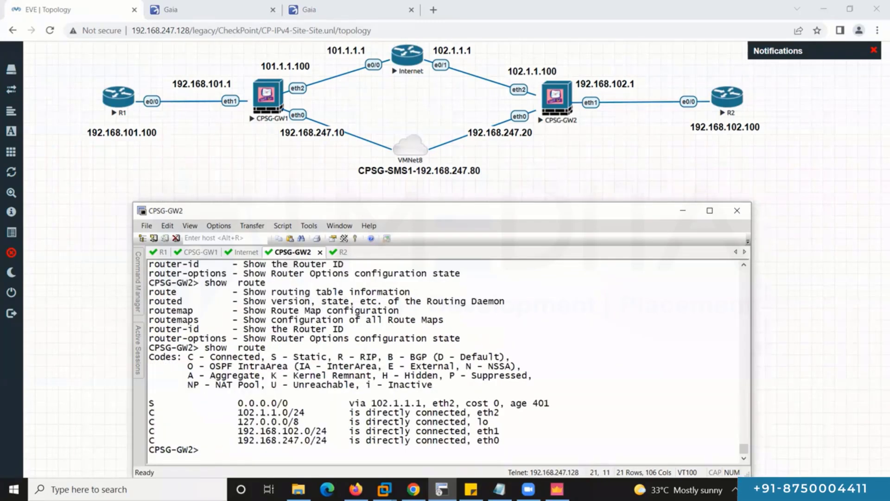
From CPSG-GW2, ping the R2 host 192.168.102.100 and the peer gateway 101.1.1.100.
text(pin)
key(Tab)
text(192.)
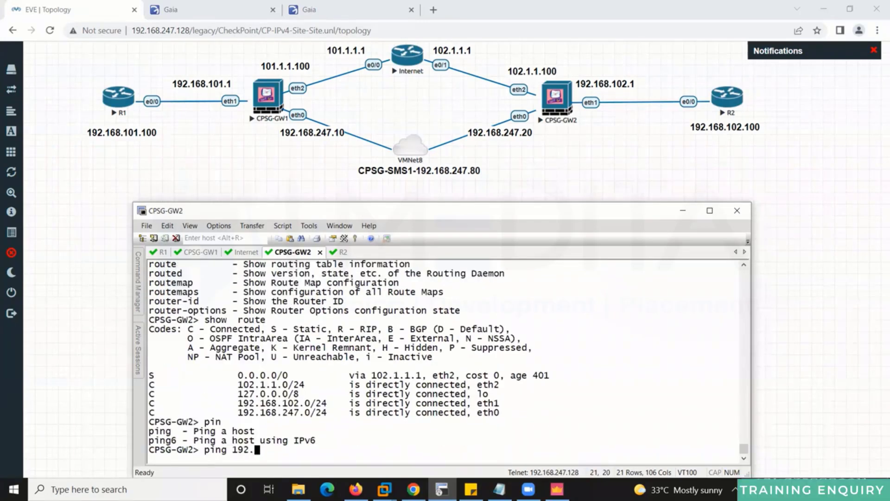
text(168.102.100)
key(Return)
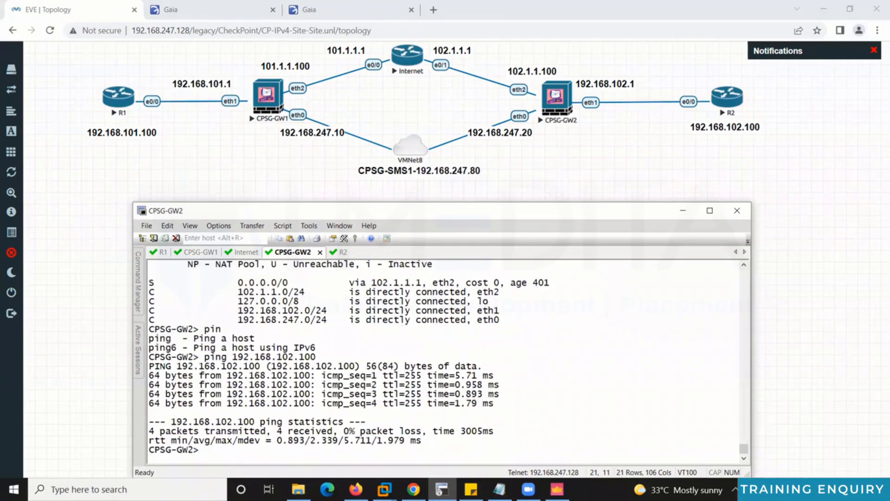
text(n)
key(Tab)
text(g 101.1.1.100)
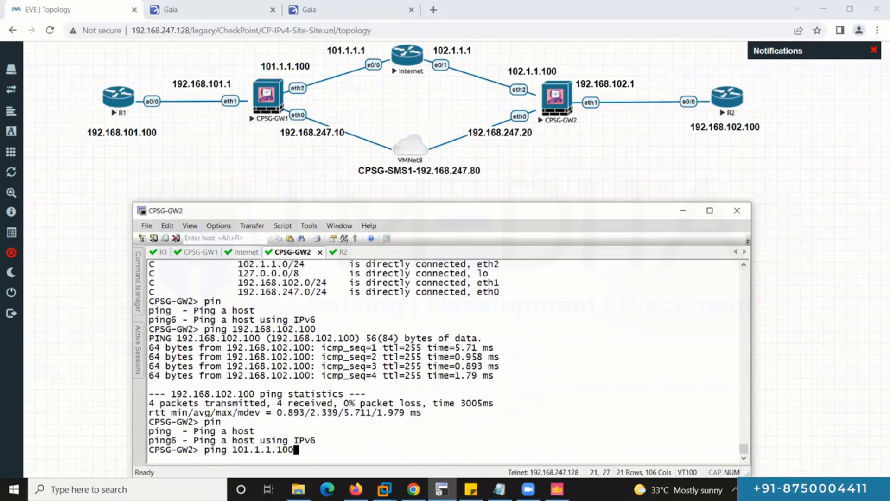
key(Return)
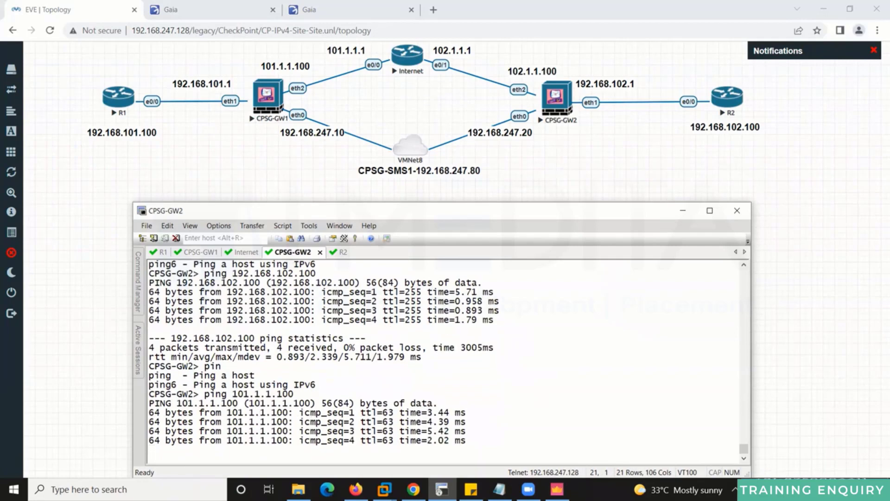
key(ctrl+c)
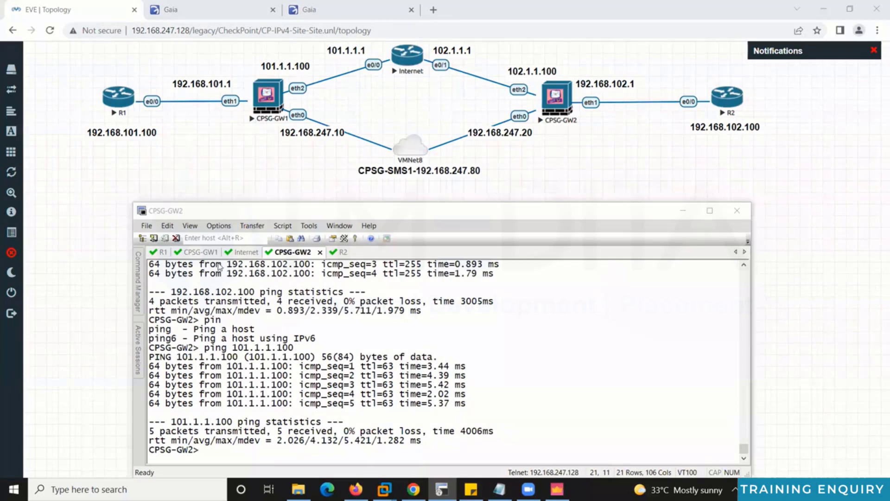
On R1, leave configuration mode and ping 192.168.102.100, which times out, then return to SmartConsole.
click(201, 252)
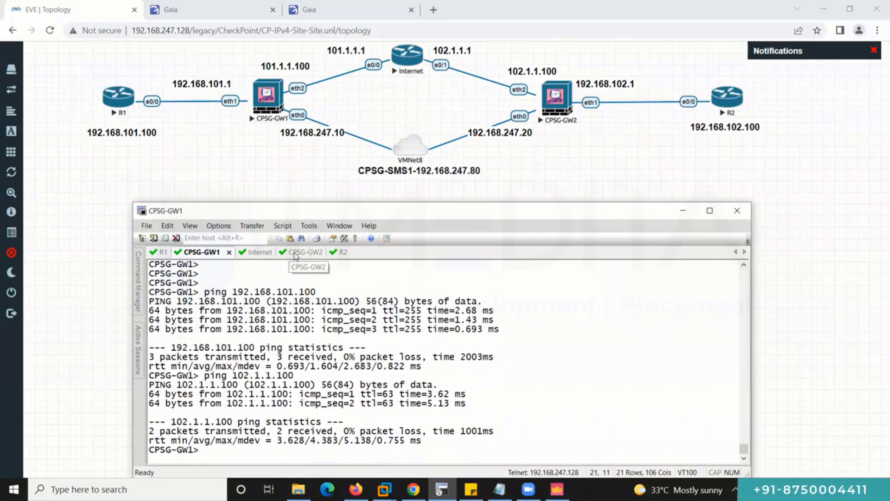
click(295, 252)
scroll(321, 365, up, 3)
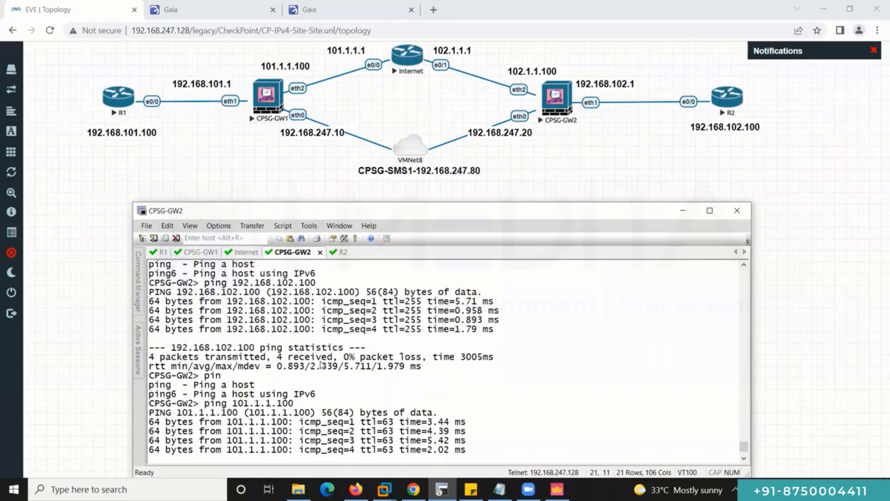
click(163, 252)
key(ctrl+z)
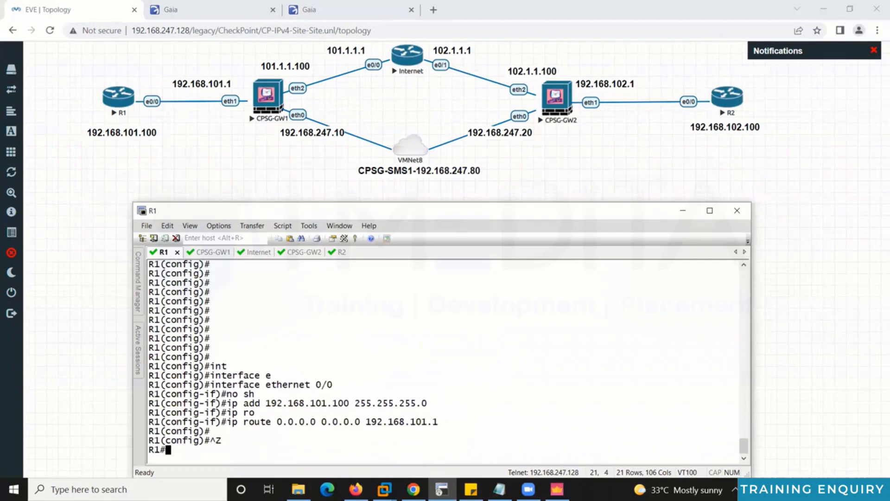
key(Return)
key(Return)
text(pi)
key(Tab)
text(192.168.102.1)
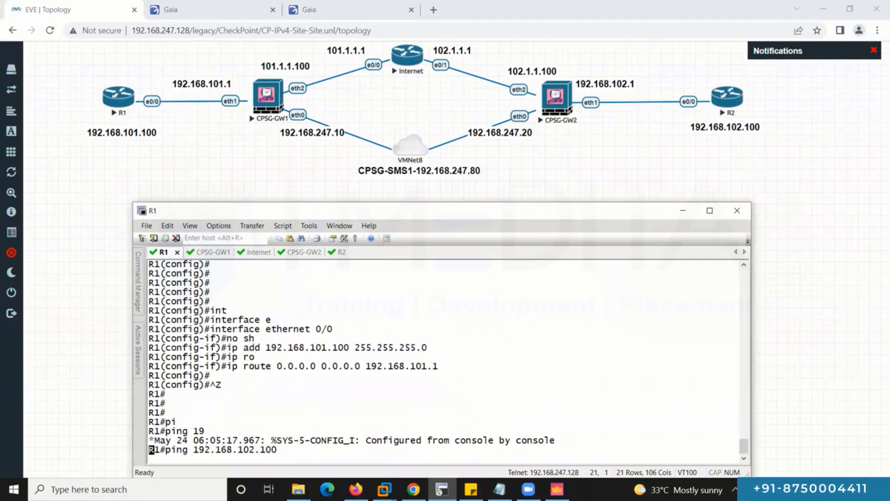
text(00)
key(Return)
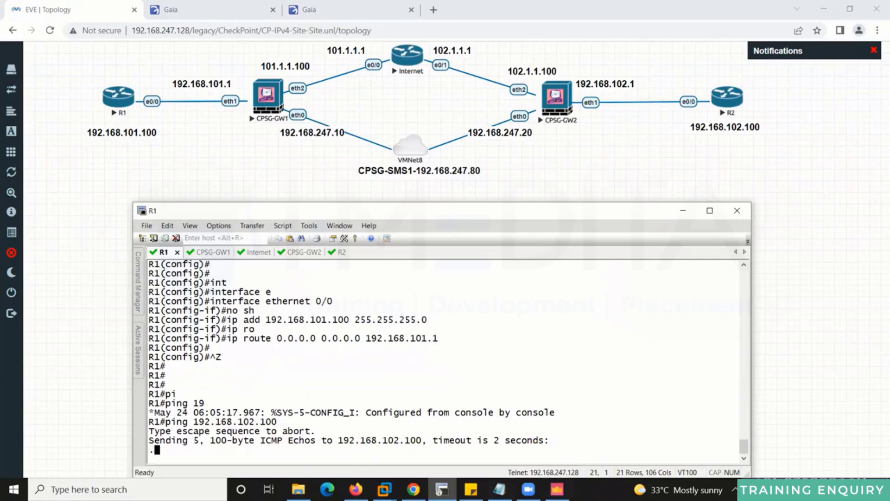
mouse_move(557, 490)
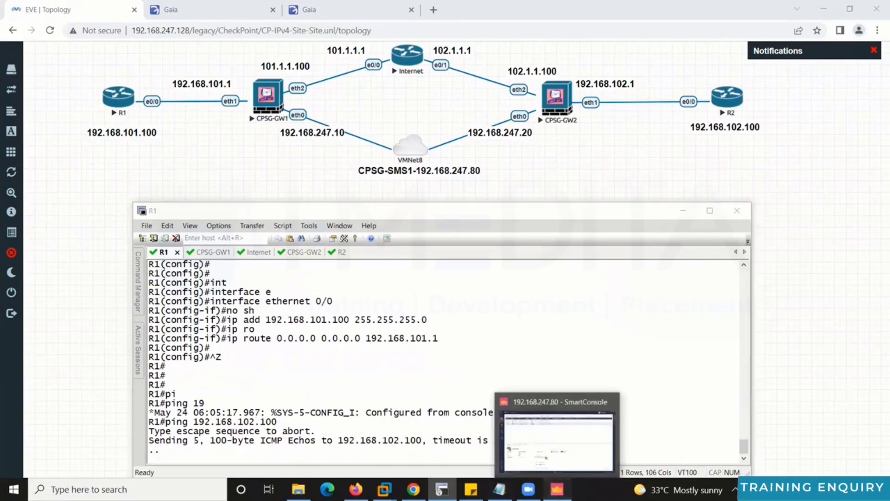
click(557, 441)
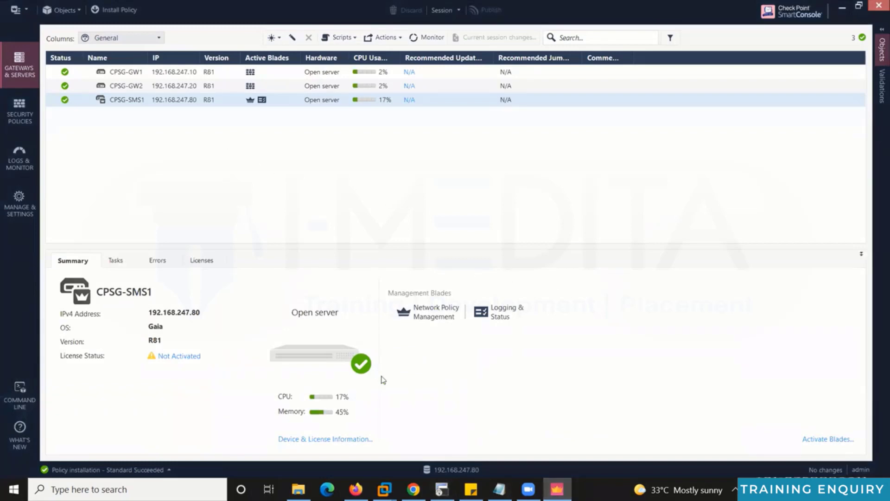
Enable the IPSec VPN blade in CPSG-GW1's gateway properties.
click(138, 71)
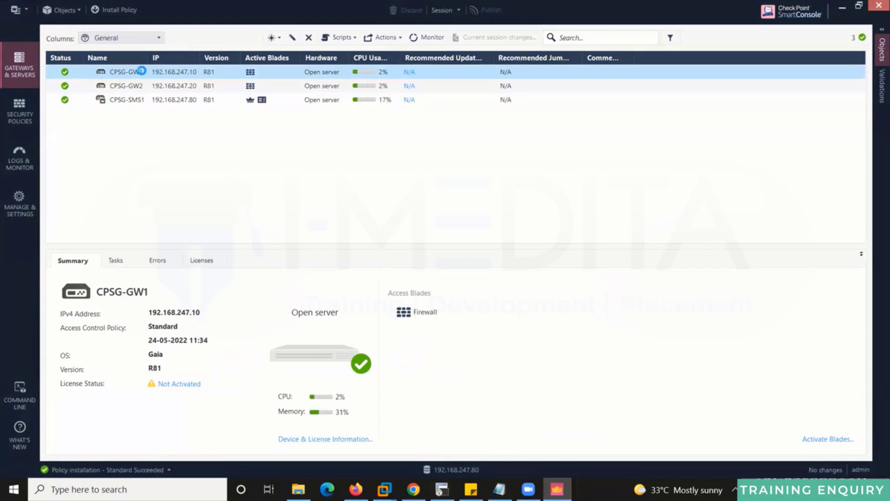
double_click(138, 72)
click(329, 263)
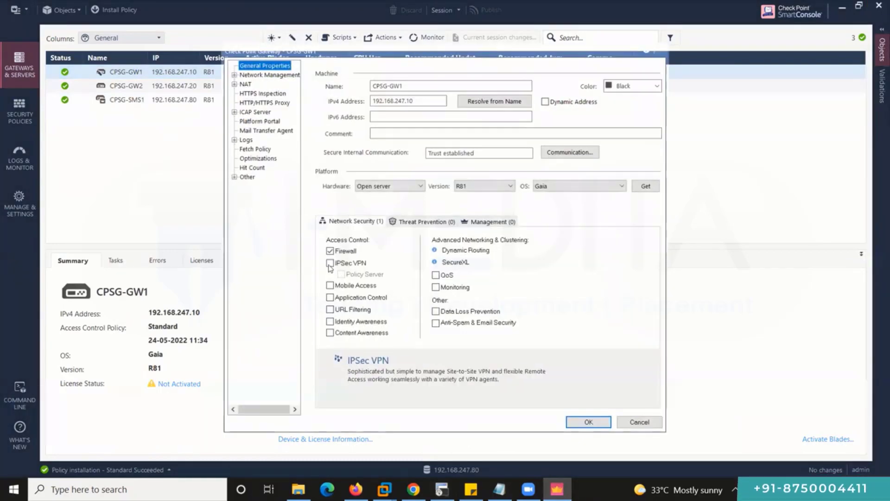
click(587, 422)
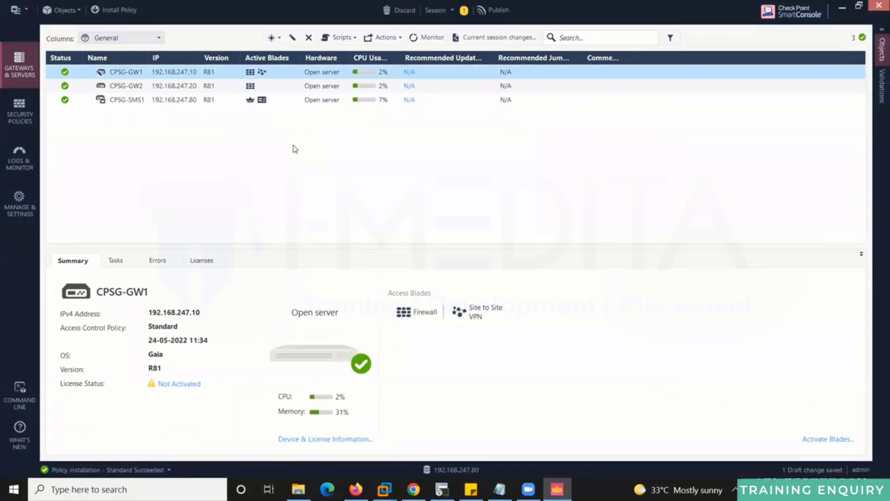
Enable the IPSec VPN blade on CPSG-GW2 as well.
click(125, 85)
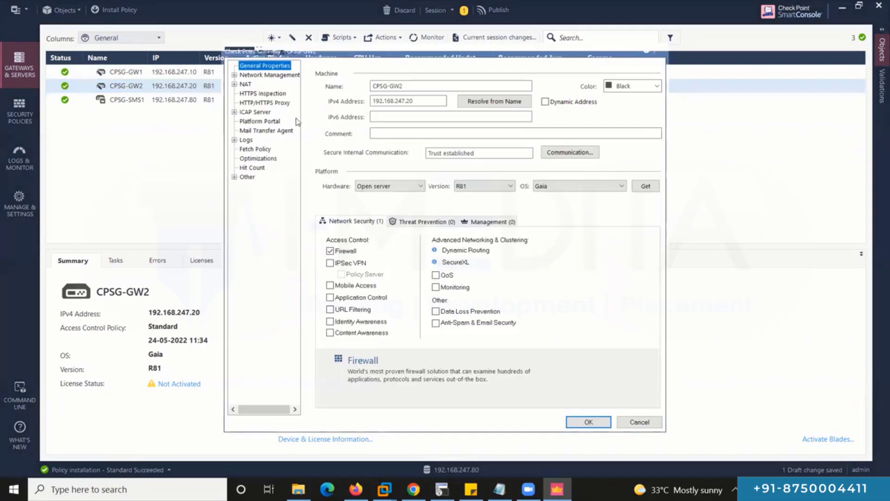
click(330, 263)
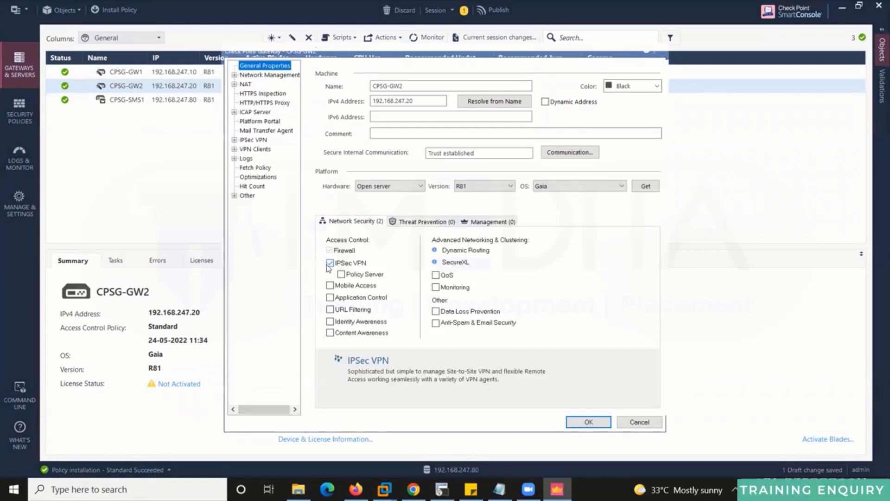
click(588, 423)
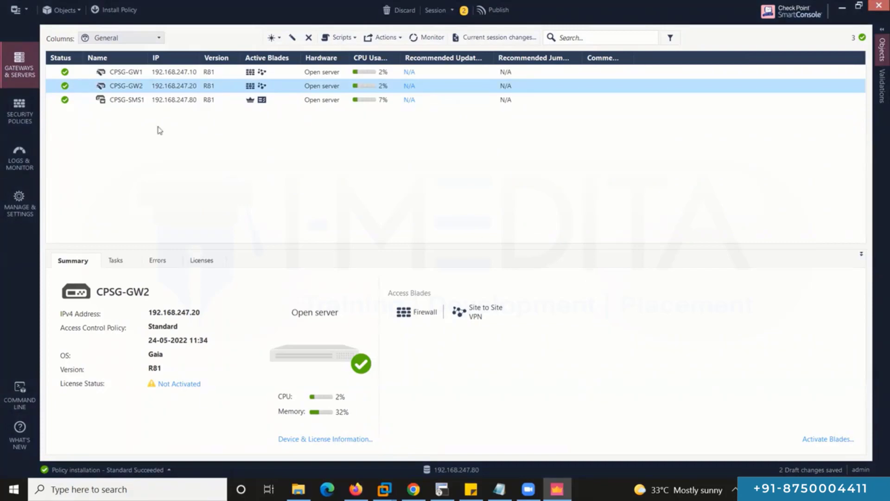
Add a new rule 1 above the Cleanup rule, name it VPN-Policy, and show the Objects pane.
click(37, 113)
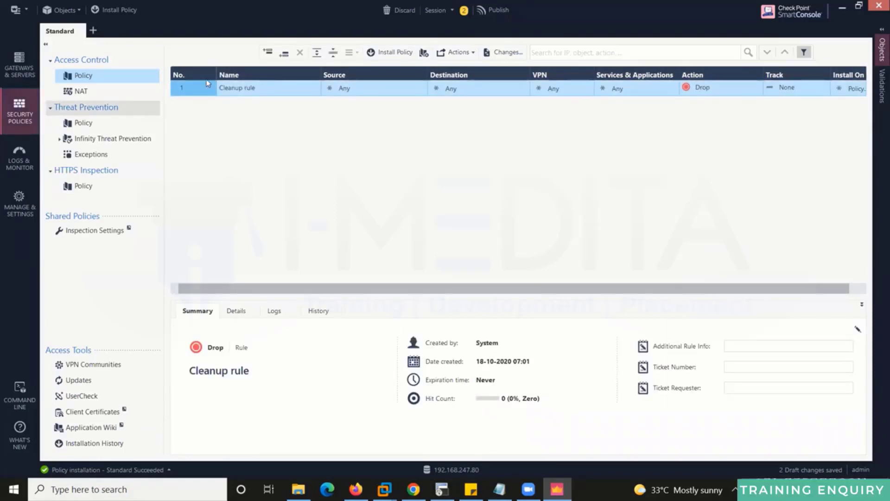
click(268, 52)
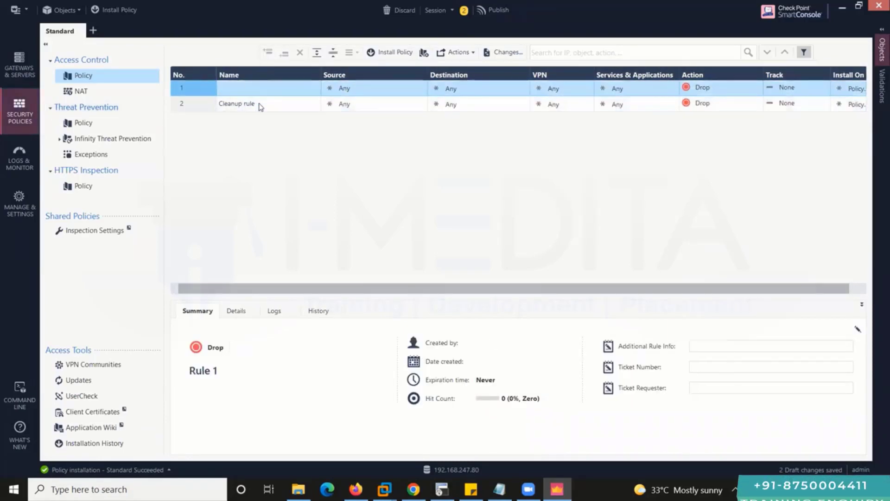
click(272, 89)
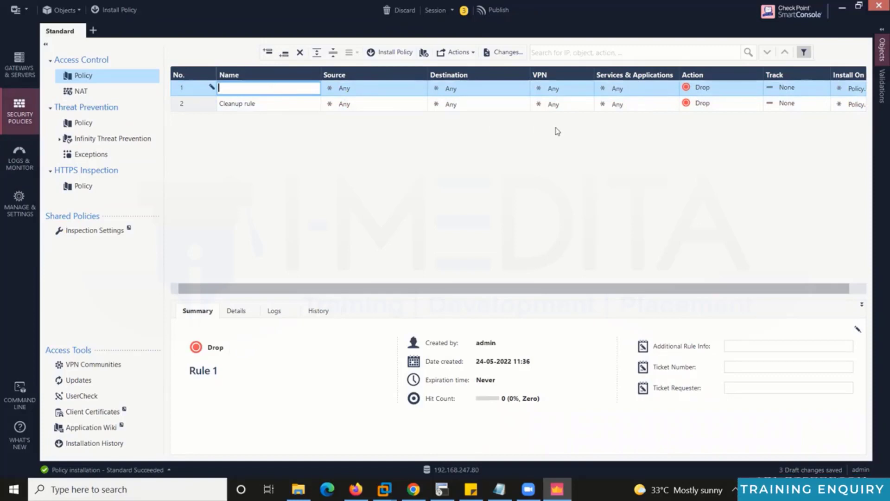
text(VPN)
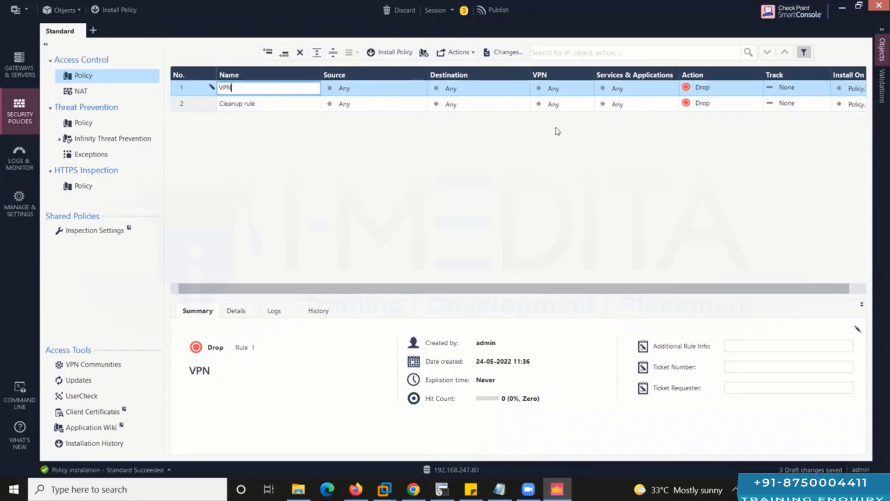
text(-Poli)
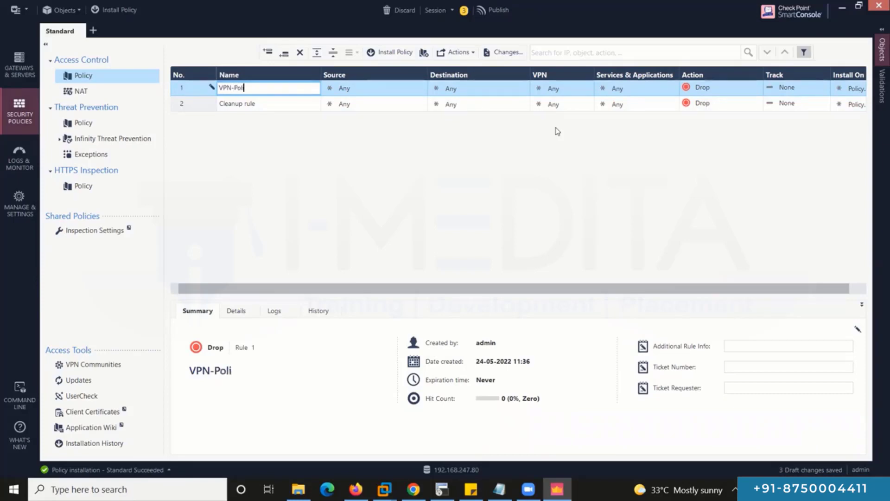
text(cy)
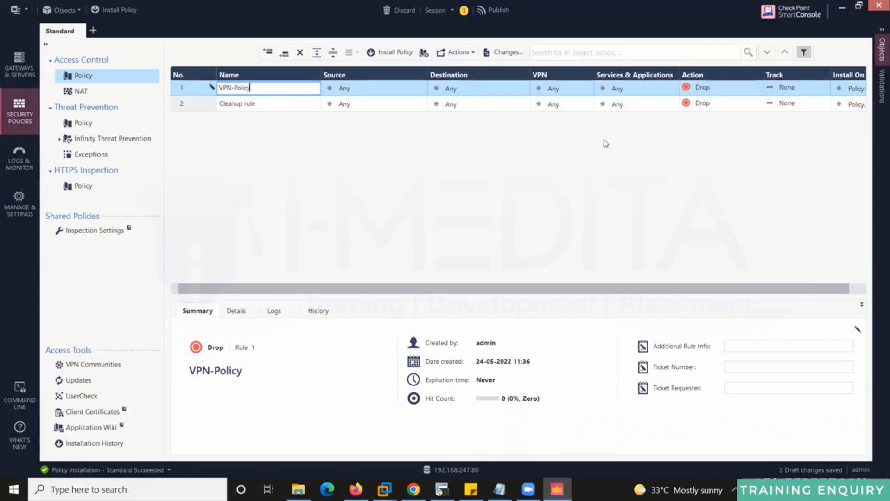
click(879, 40)
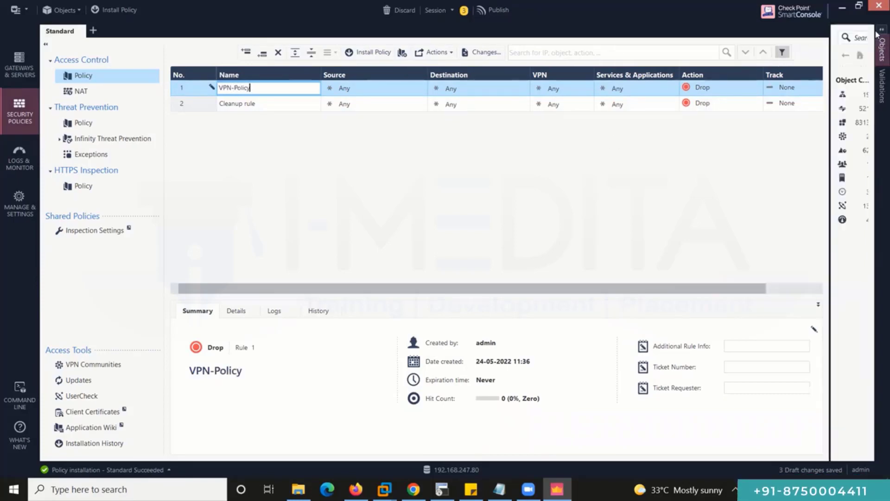
Start a new Network object, then check R2's addresses on the EVE-NG lab topology.
click(824, 55)
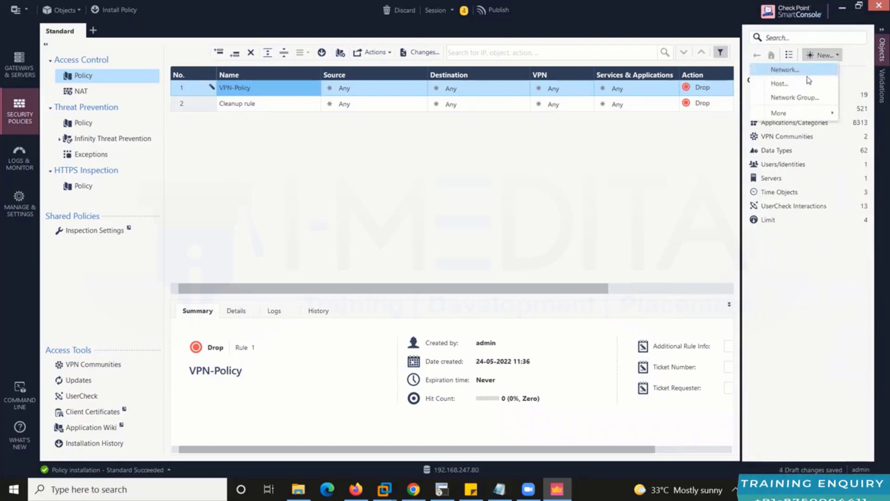
click(806, 72)
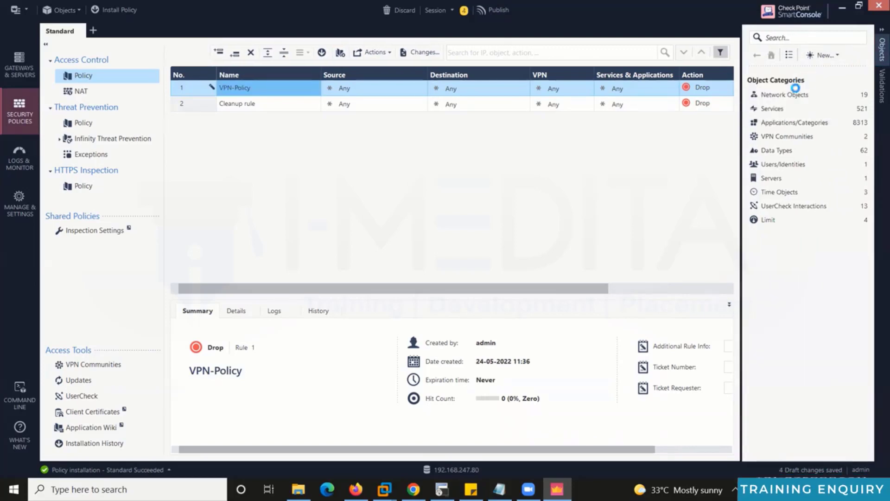
click(599, 133)
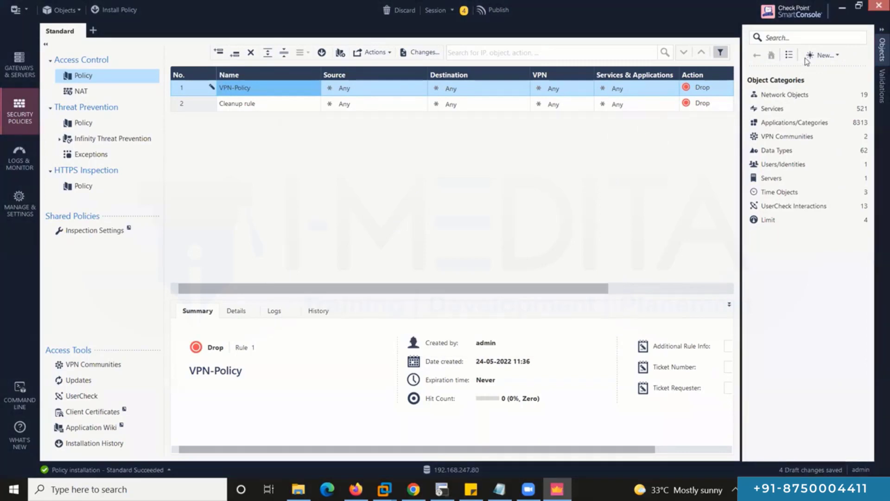
click(821, 54)
click(794, 71)
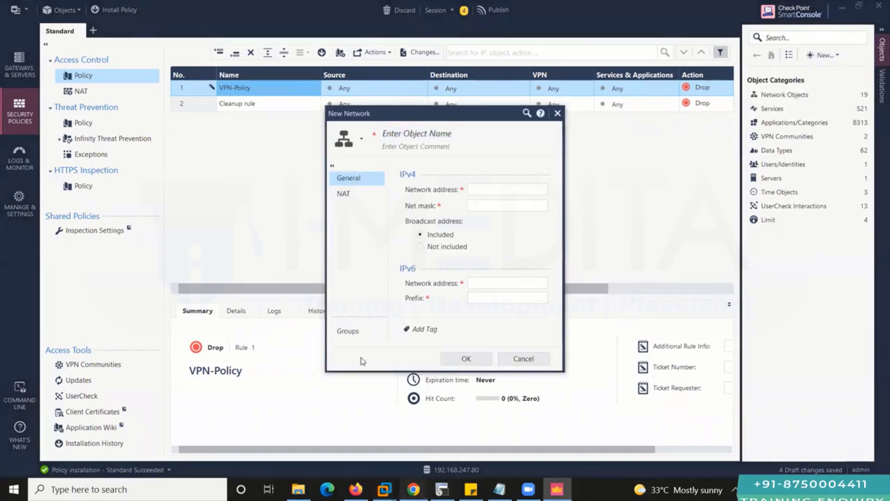
key(alt+Tab)
drag(112, 96, 102, 88)
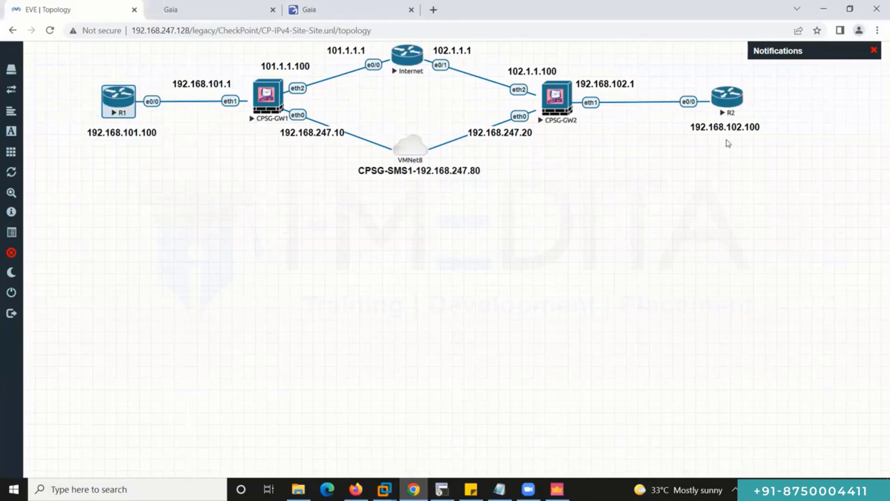
drag(758, 149, 594, 74)
click(143, 175)
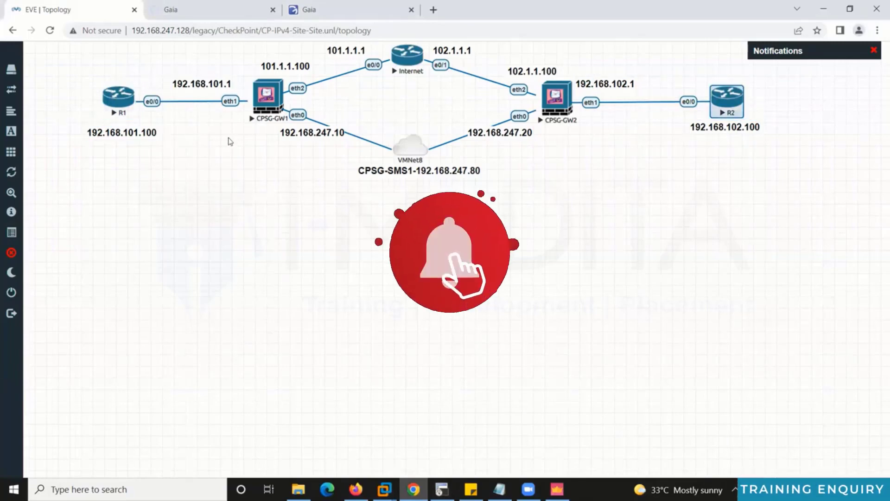
drag(229, 140, 85, 75)
click(757, 173)
drag(748, 170, 586, 85)
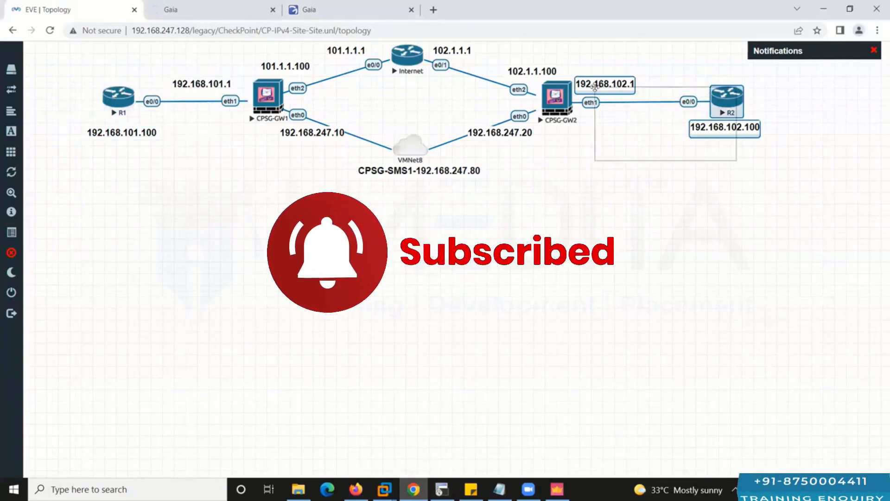
drag(748, 167, 618, 82)
drag(259, 144, 76, 82)
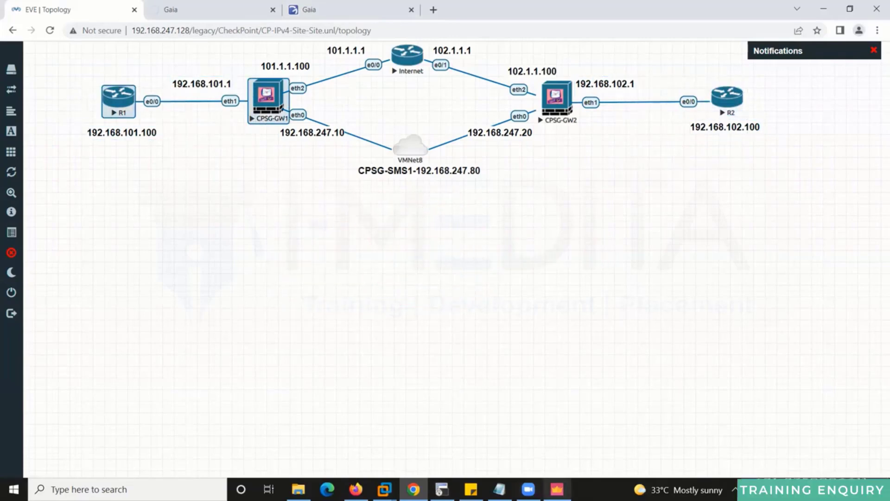
Create network object 192.168.101.0 with address 192.168.101.0 and mask 255.255.255.0.
click(556, 489)
text(192)
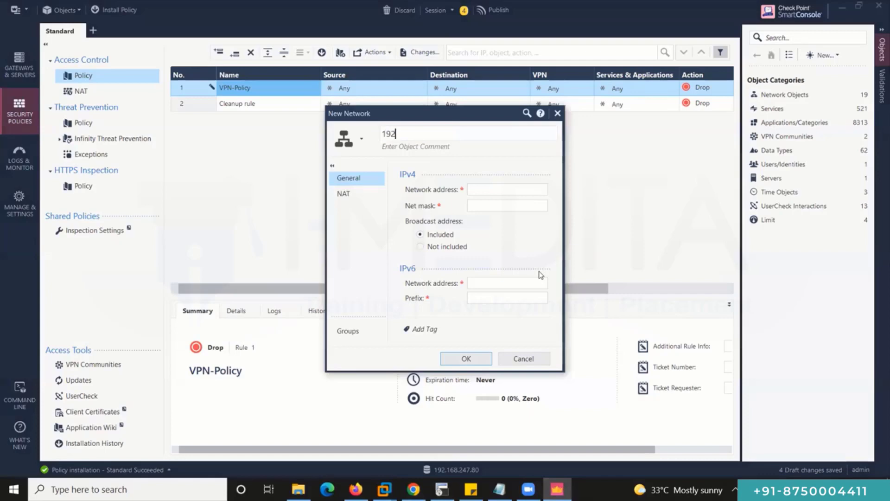
text(.168.101.0/24)
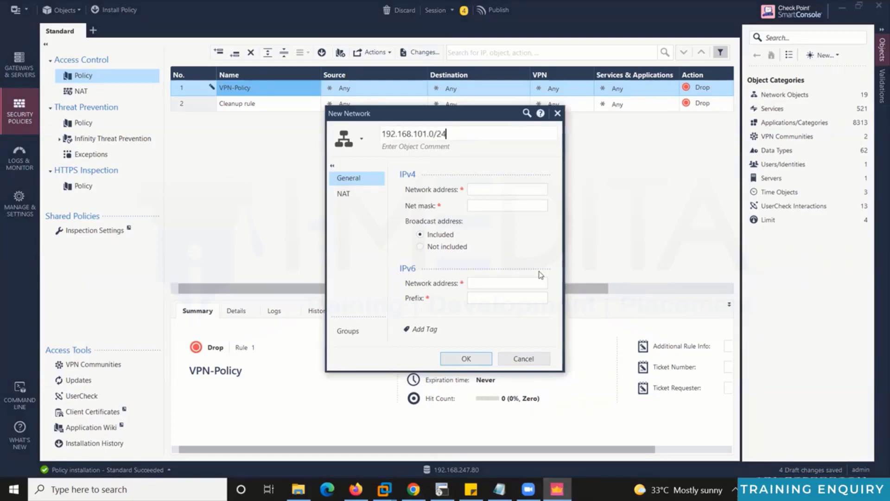
key(ctrl+a)
key(Tab)
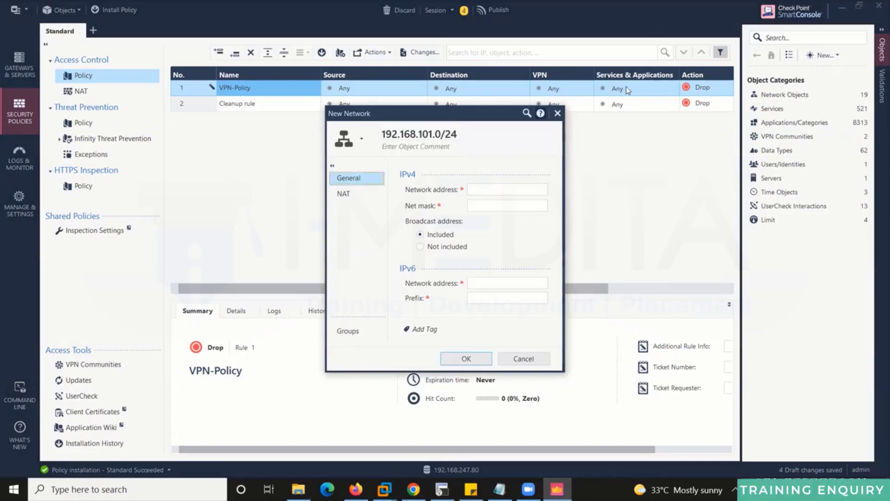
click(480, 134)
key(ctrl+c)
click(480, 134)
key(BackSpace)
key(BackSpace)
key(BackSpace)
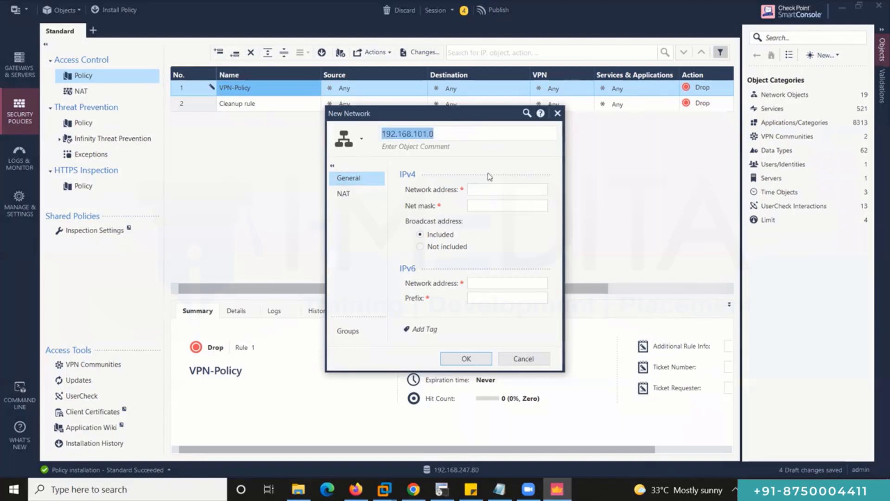
click(488, 187)
key(ctrl+v)
key(Tab)
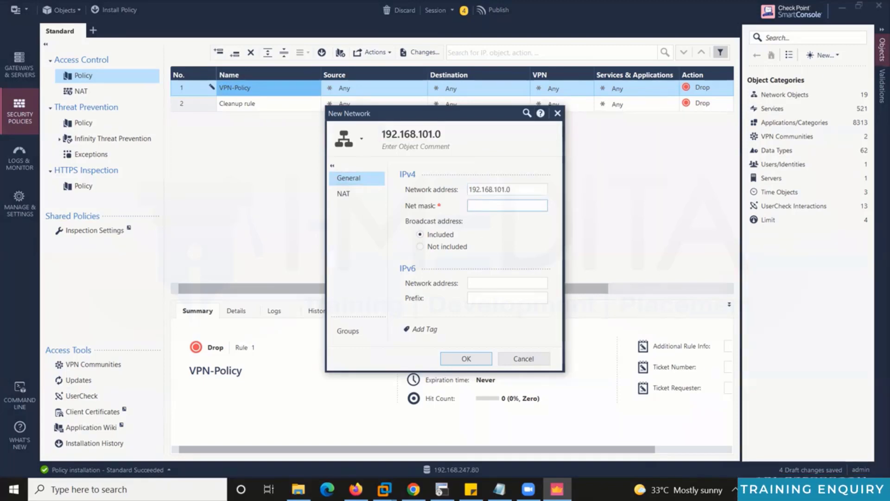
text(255.255.255.0)
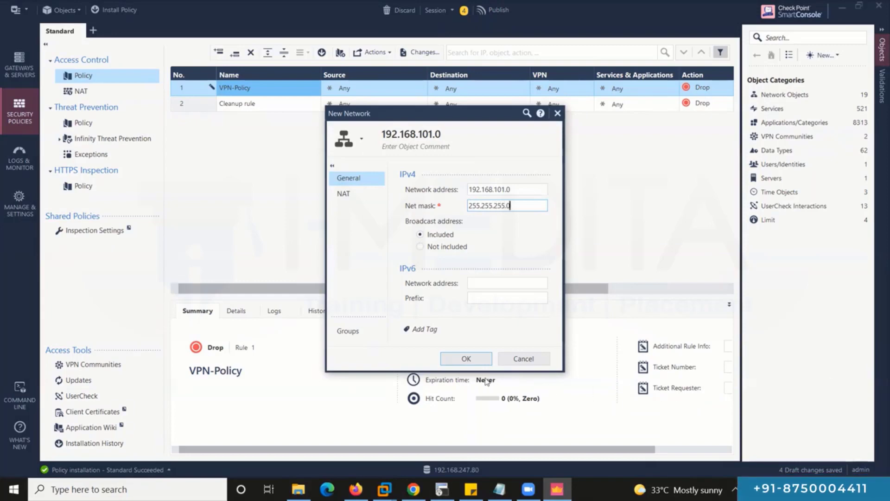
click(466, 360)
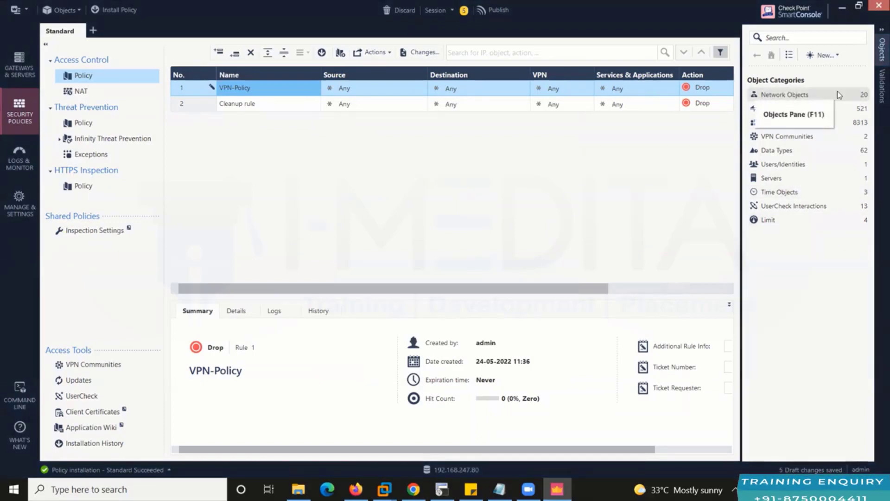
Create network object 192.168.102.0 with mask 255.255.255.0 and collapse the Objects pane.
click(835, 54)
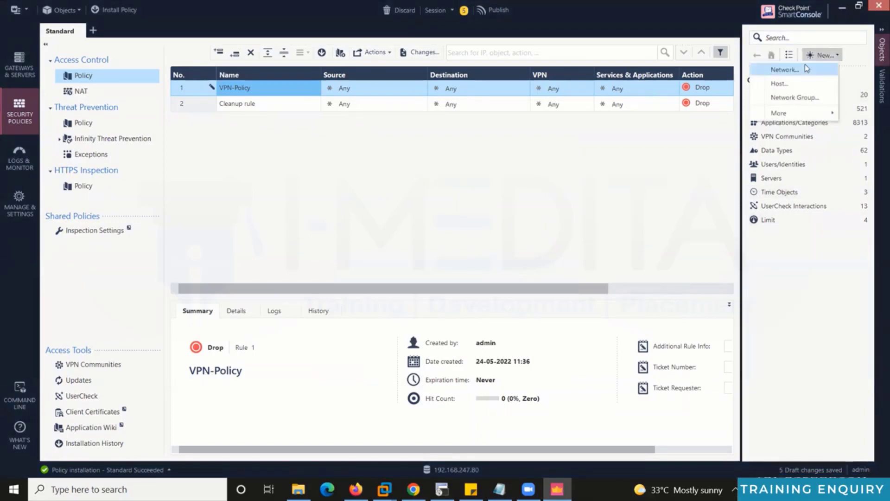
click(805, 67)
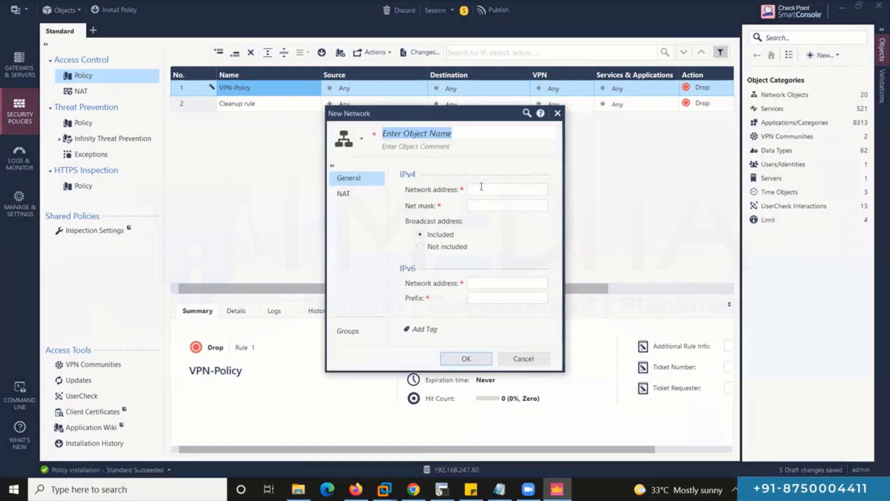
key(ctrl+v)
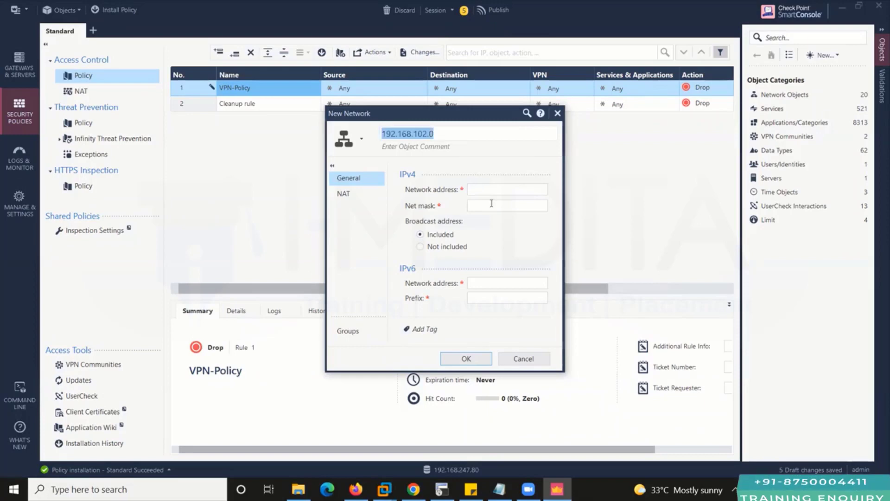
click(483, 191)
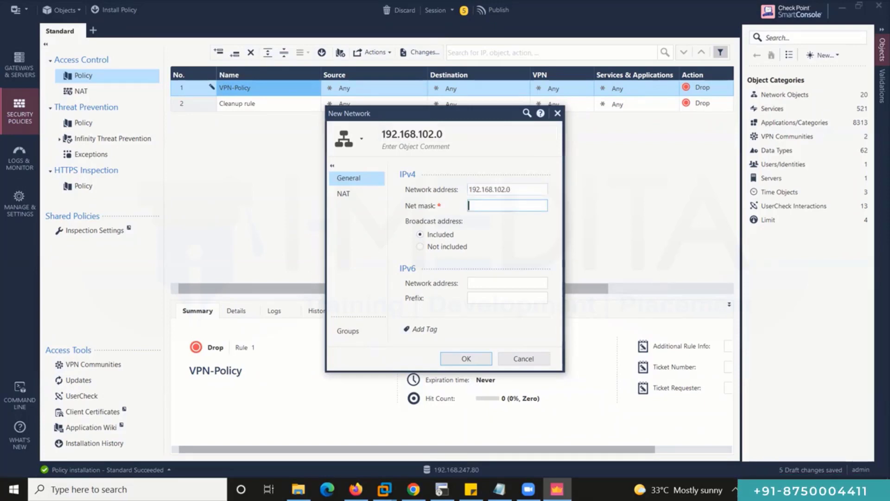
text(255.255.255.0)
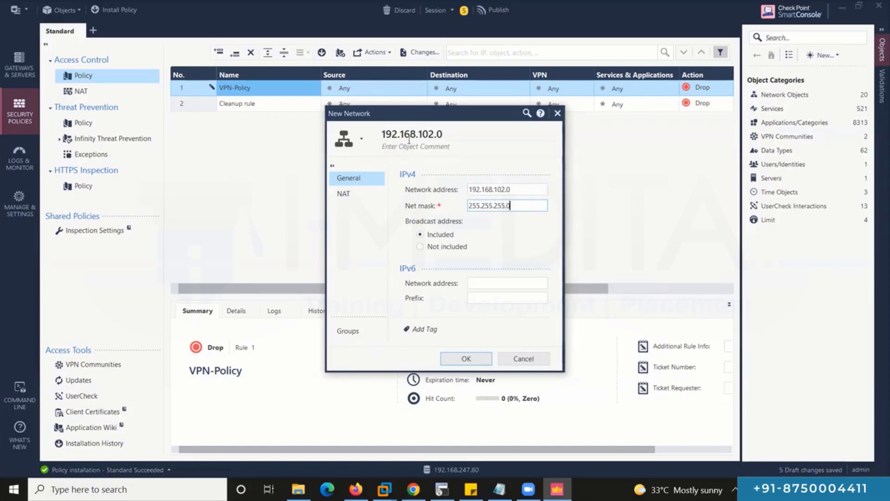
click(473, 359)
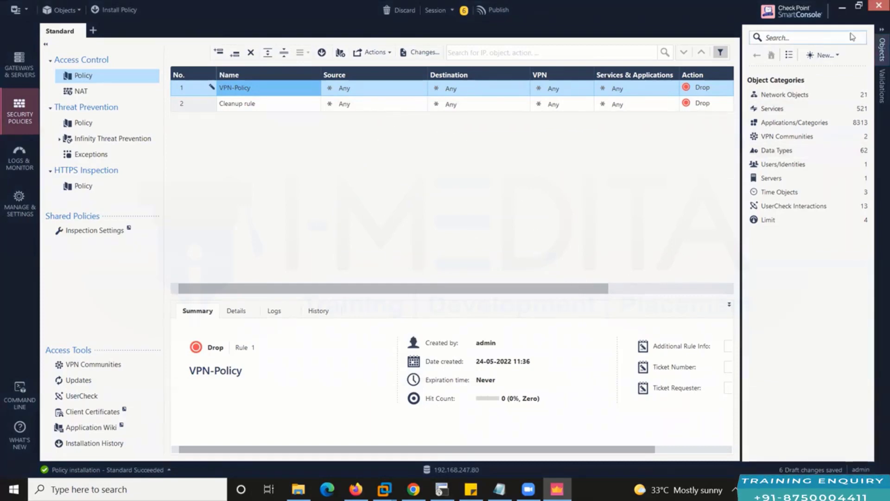
click(883, 49)
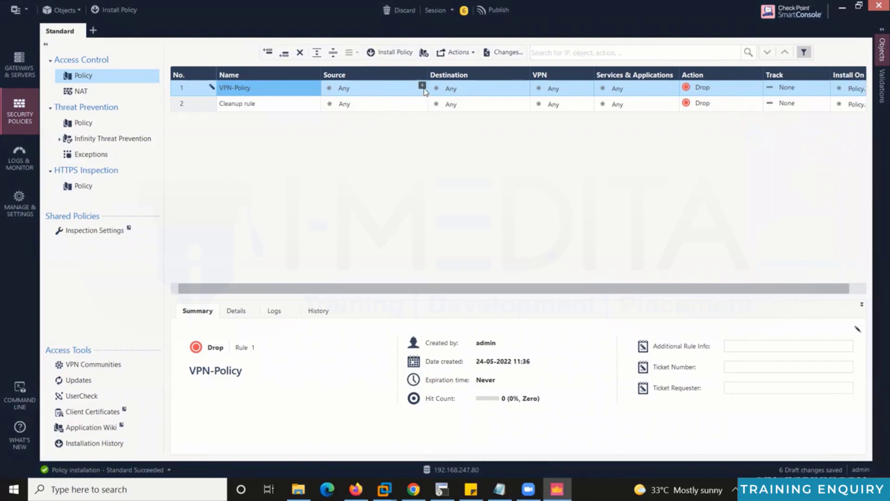
Set VPN-Policy's source to the networks 192.168.101.0 and 192.168.102.0.
click(421, 86)
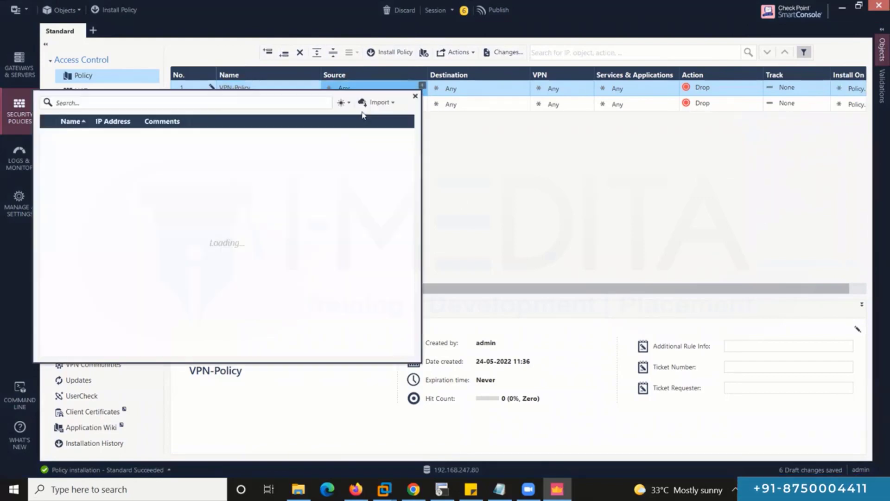
click(48, 149)
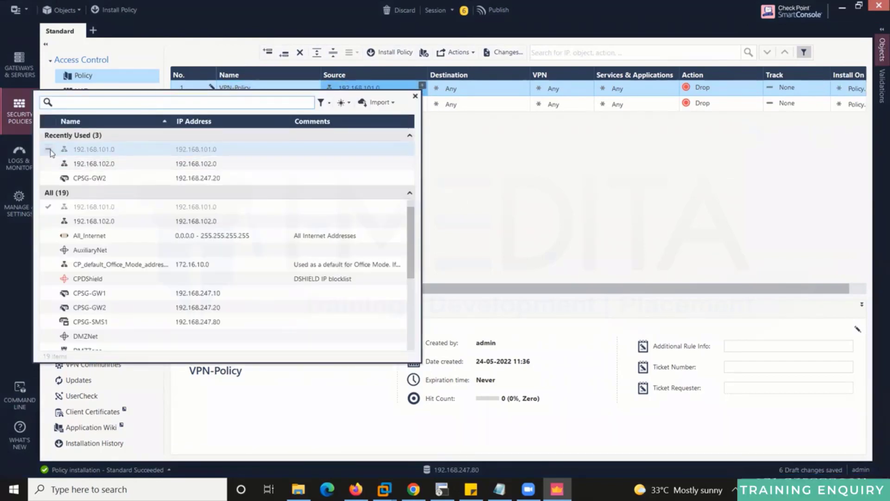
click(48, 163)
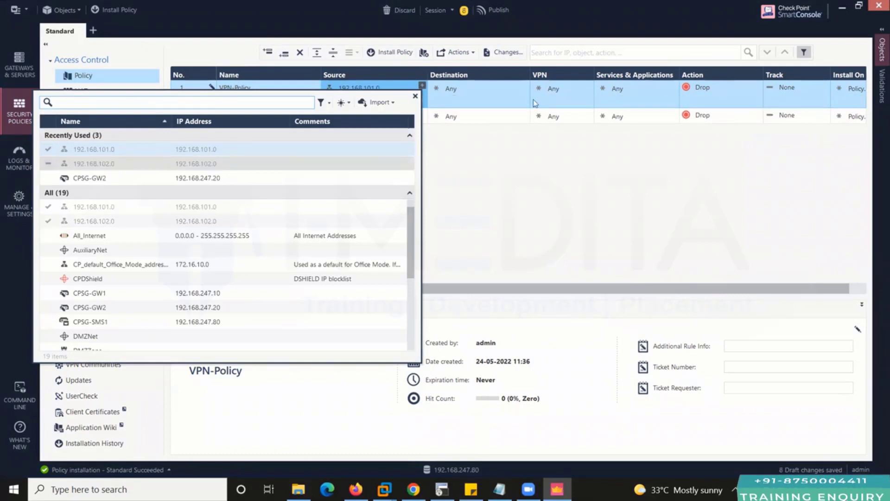
key(Escape)
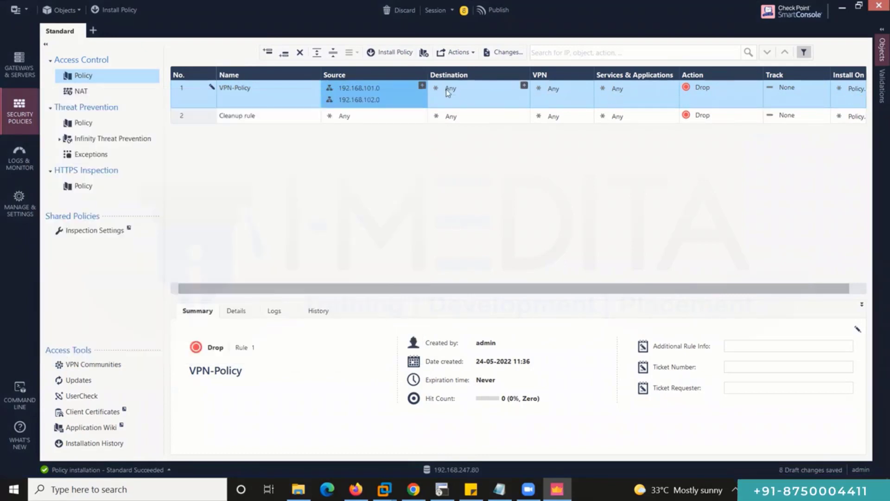
Set VPN-Policy's destination to 192.168.101.0 and 192.168.102.0.
click(515, 92)
click(524, 86)
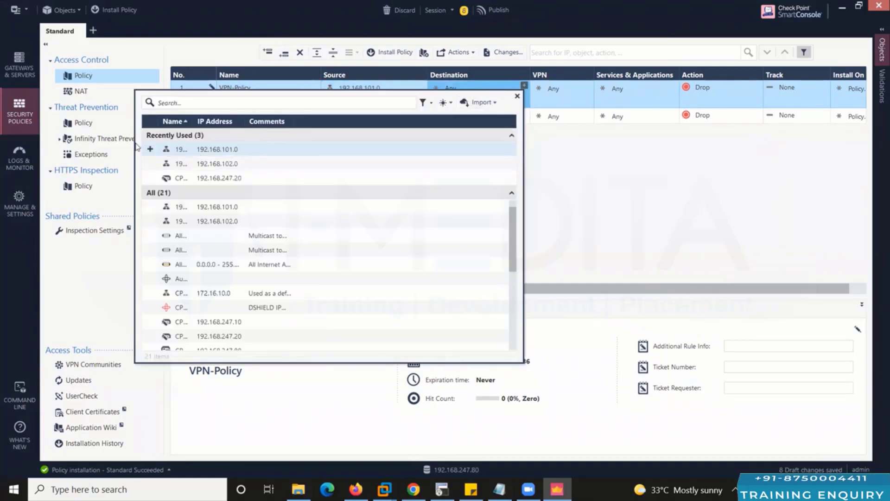
click(150, 150)
click(153, 165)
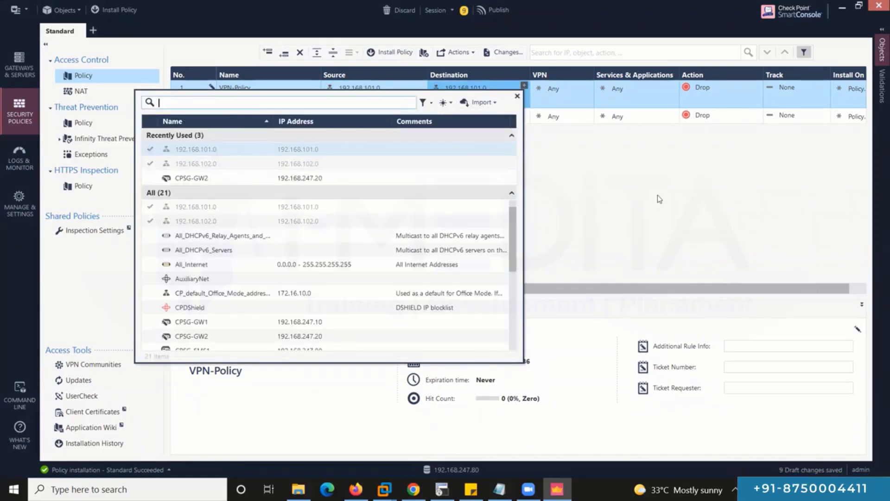
click(658, 196)
Set VPN-Policy's action to Accept and show the VPN Communities list.
mouse_move(369, 91)
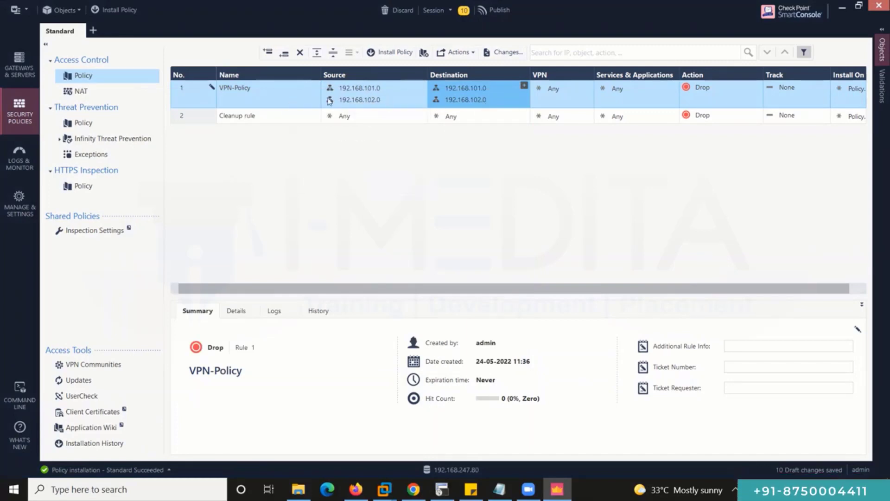
mouse_move(442, 92)
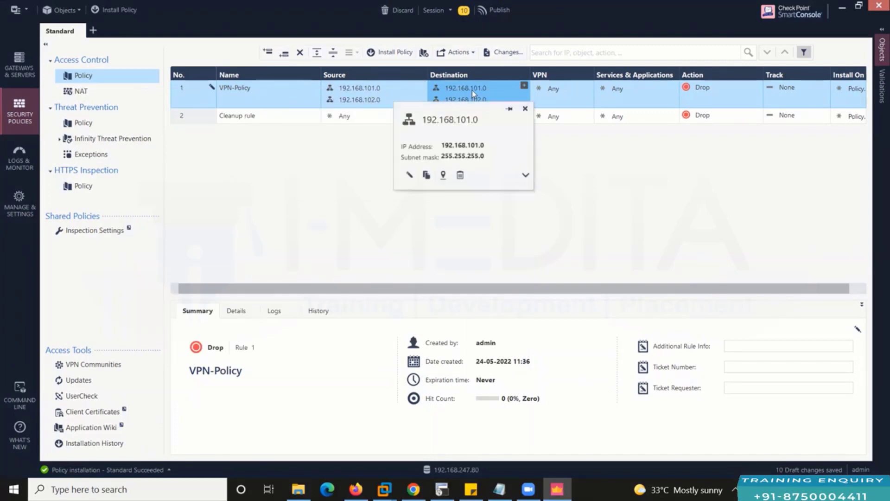
click(708, 88)
click(680, 96)
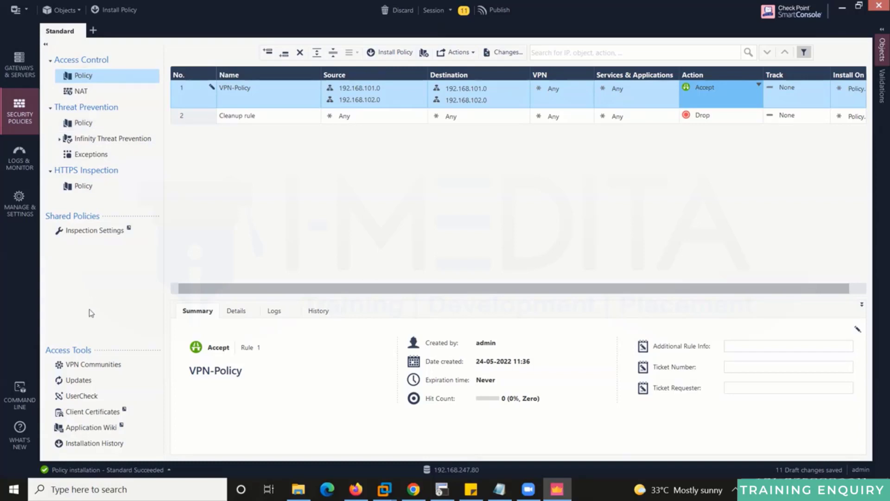
click(96, 365)
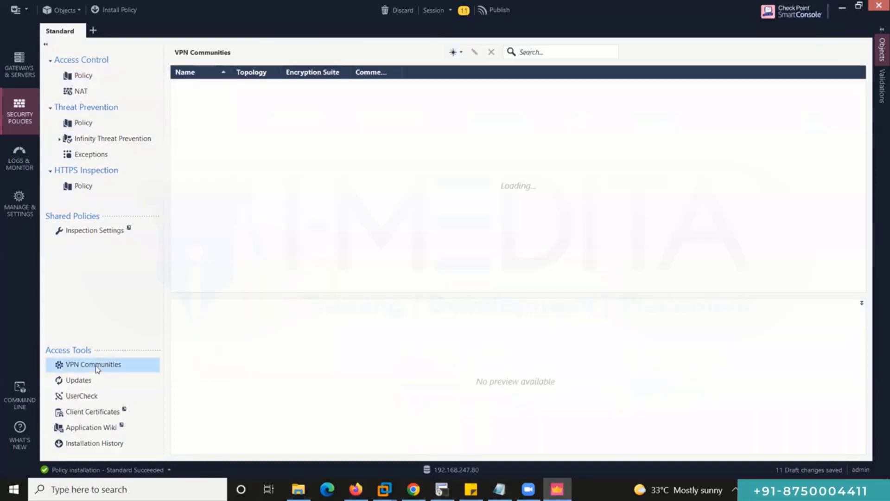
Start a new meshed VPN community named Site-Site-VPN.
click(454, 54)
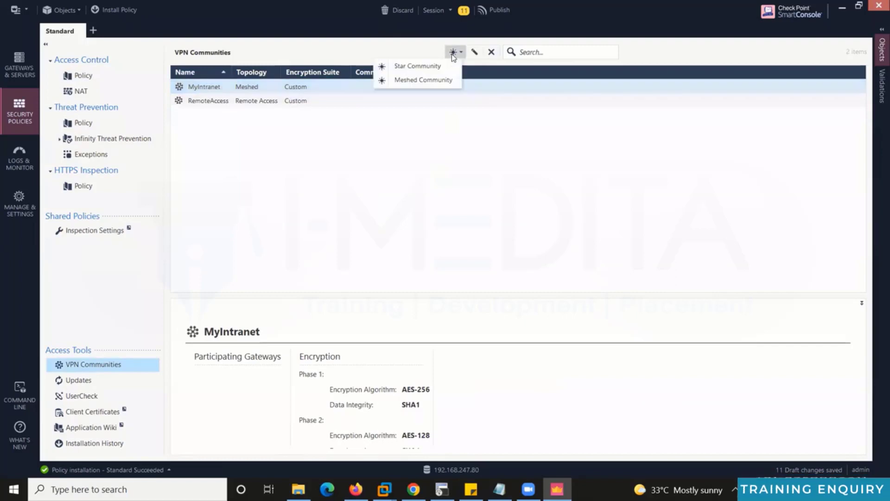
click(440, 81)
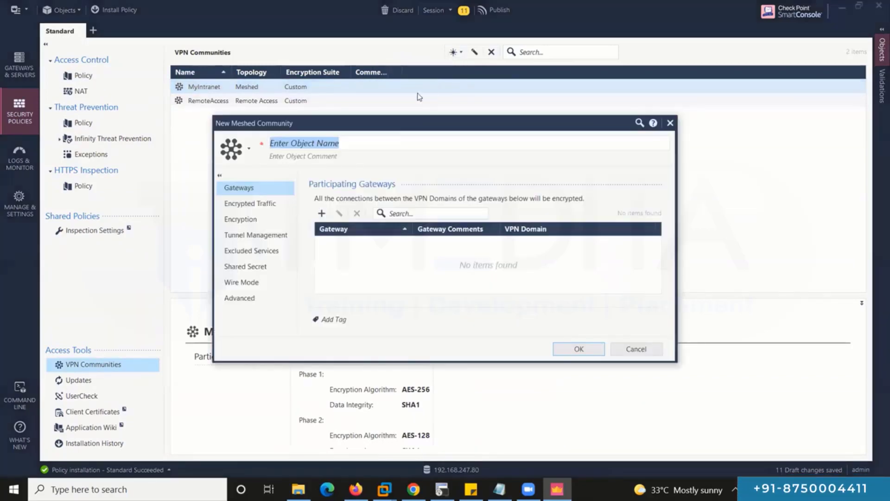
text(Sit)
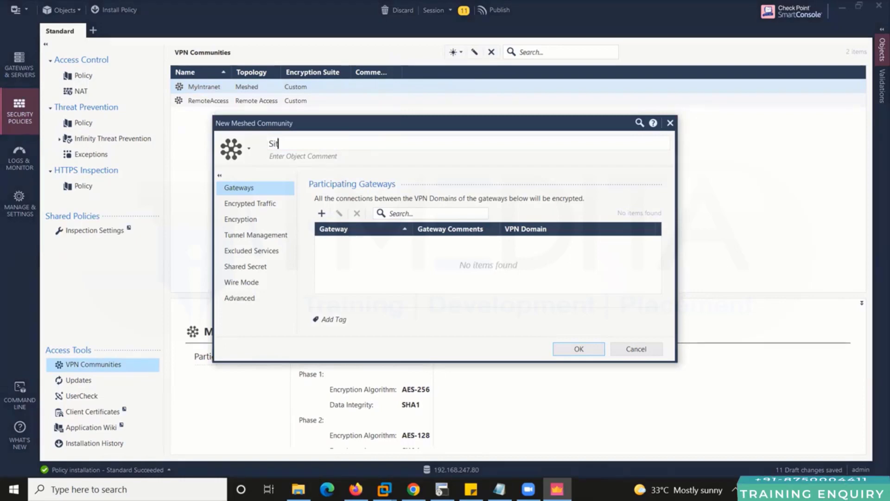
text(e-Site)
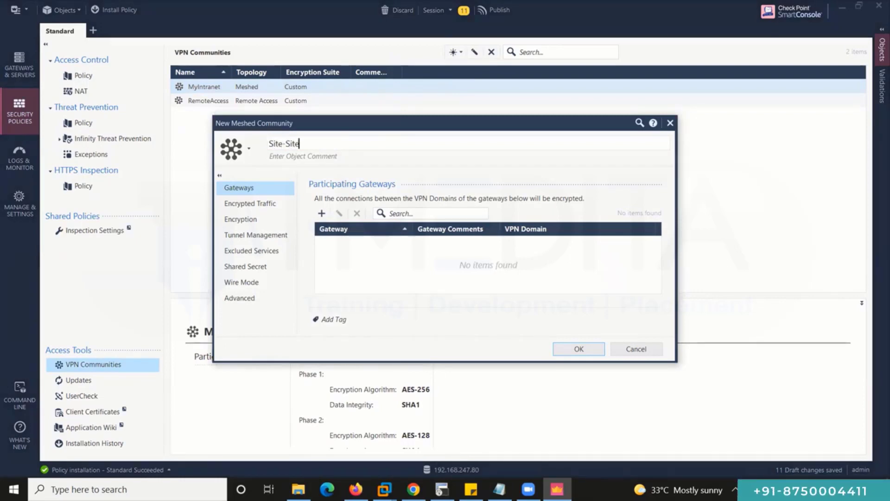
text(-VPN)
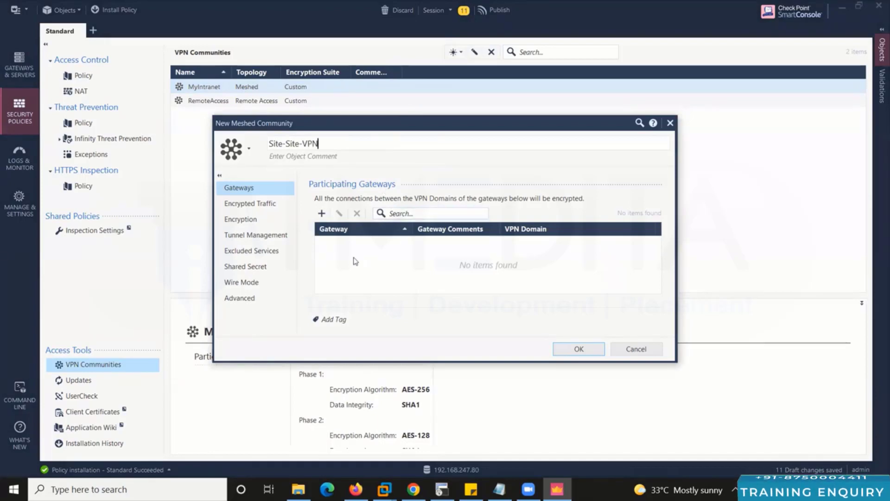
Add CPSG-GW1 and CPSG-GW2 as the community's participating gateways.
click(322, 213)
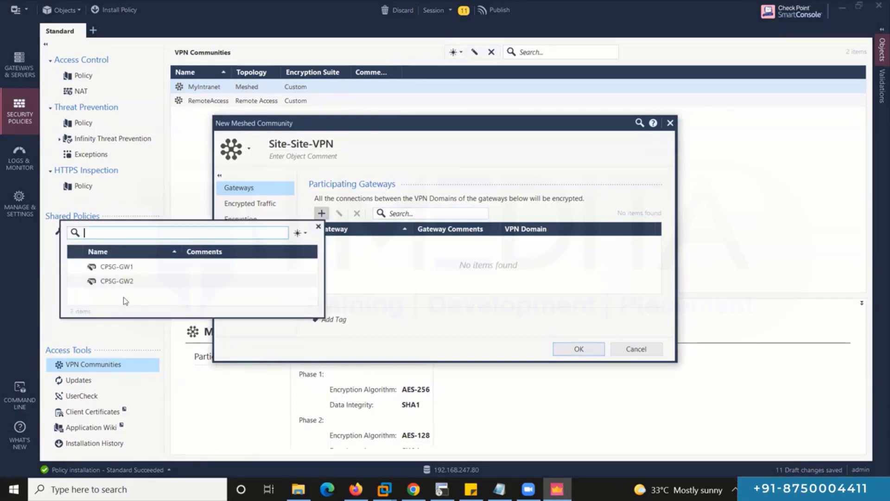
click(111, 268)
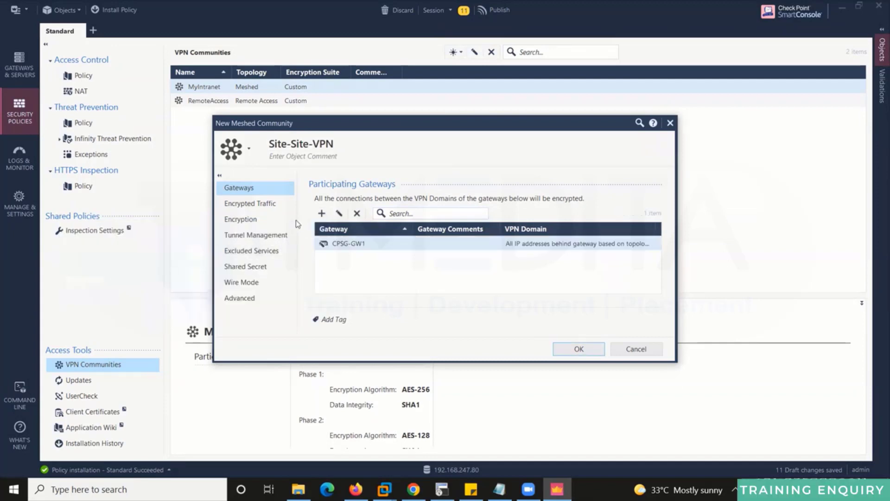
click(321, 215)
click(116, 280)
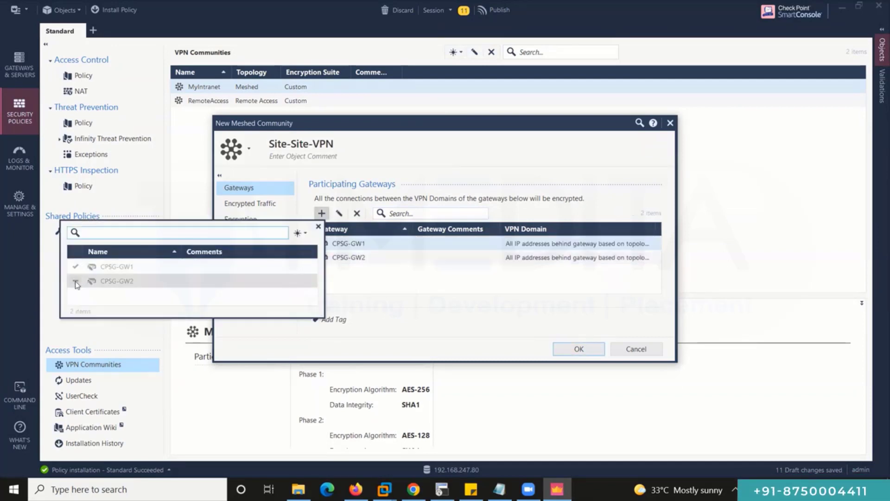
click(476, 277)
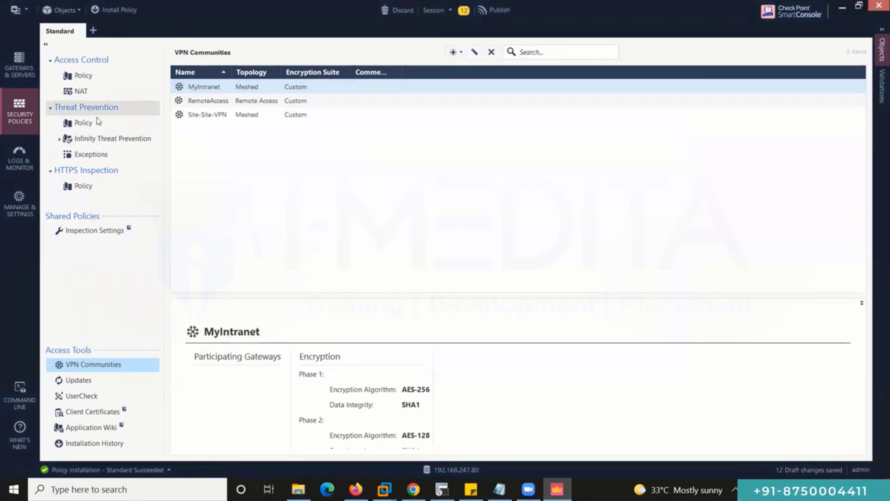
In the Access Control rulebase, set VPN-Policy's VPN column to the specific community Site-Site-VPN.
click(112, 78)
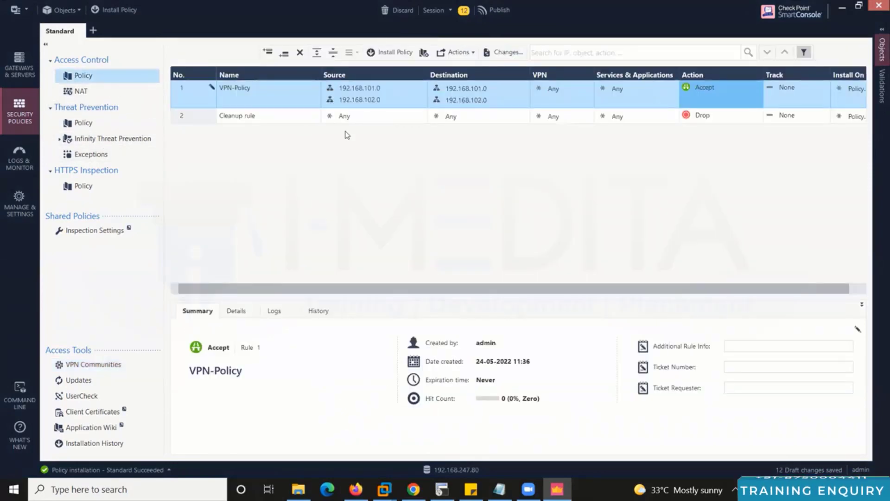
click(554, 89)
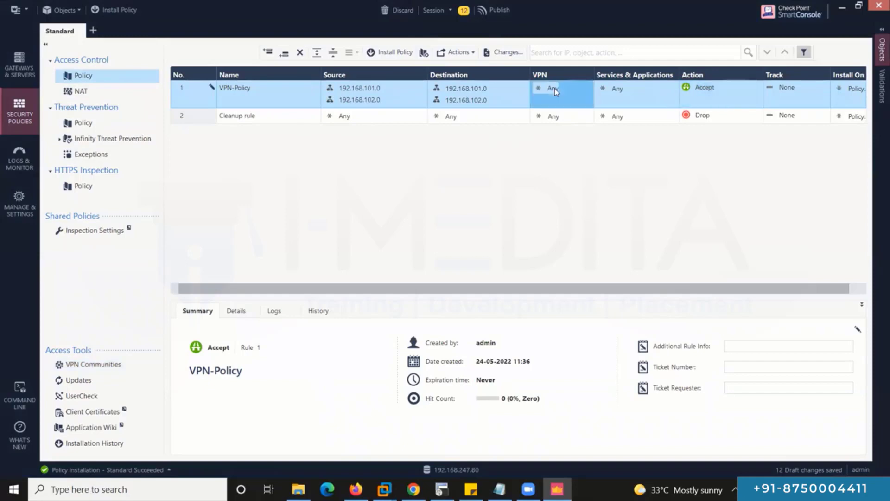
right_click(555, 88)
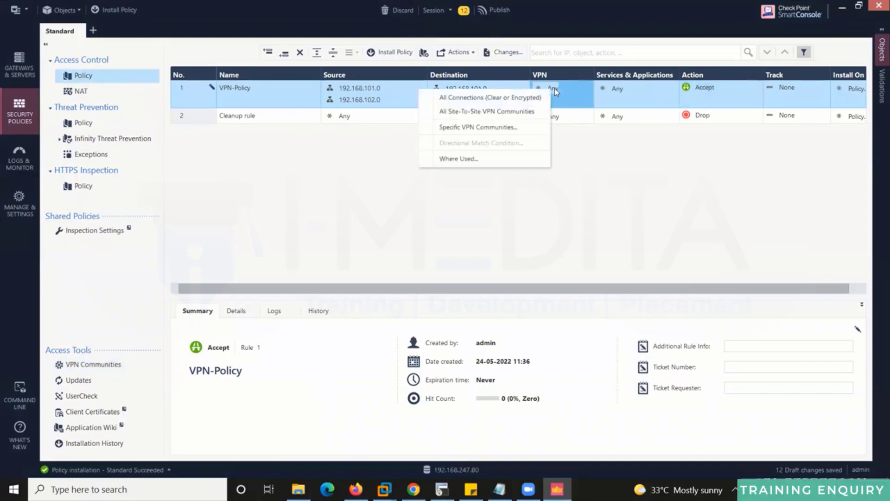
click(521, 126)
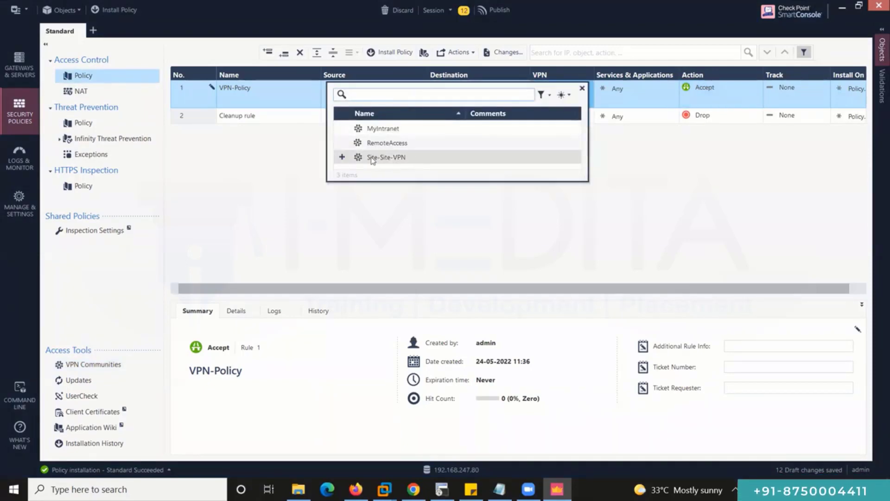
click(371, 157)
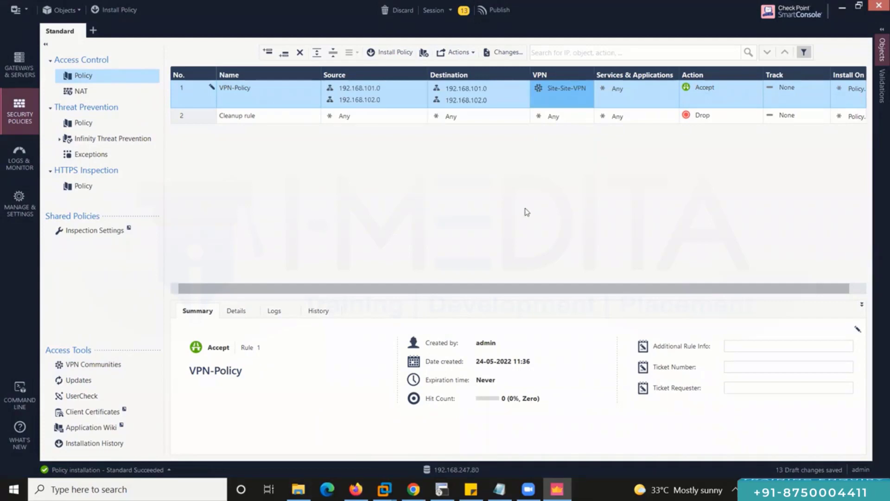
mouse_move(367, 93)
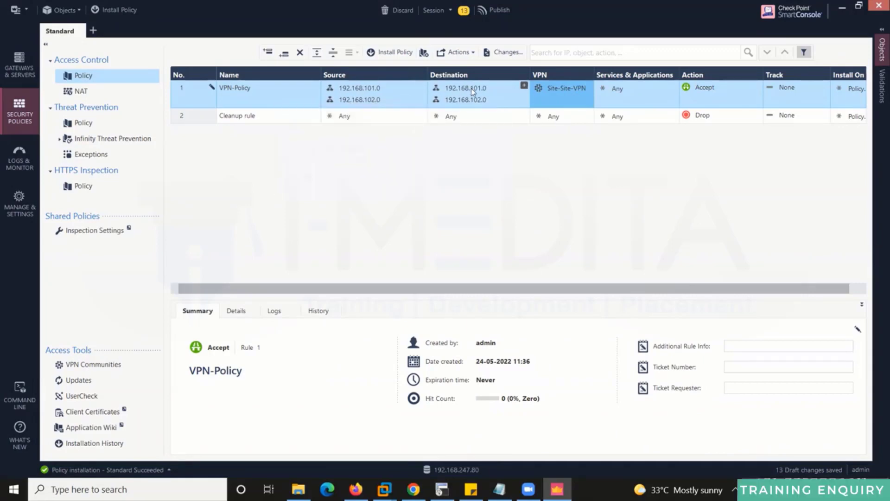
mouse_move(427, 90)
mouse_move(557, 90)
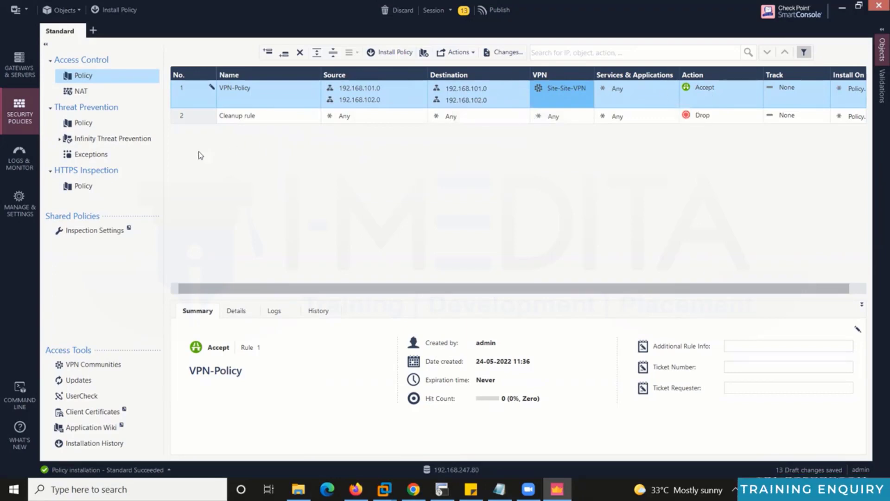
In CPSG-GW1's Link Selection, use the selected address 101.1.1.100 for remote peers.
click(23, 72)
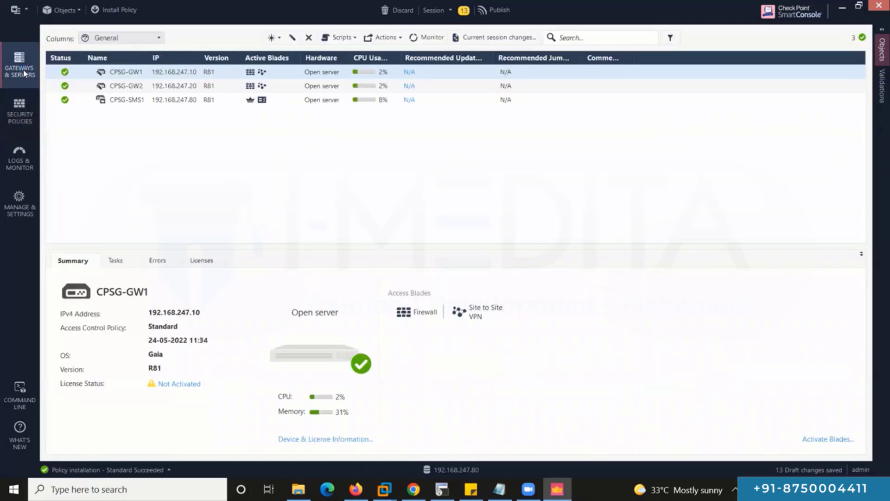
click(131, 75)
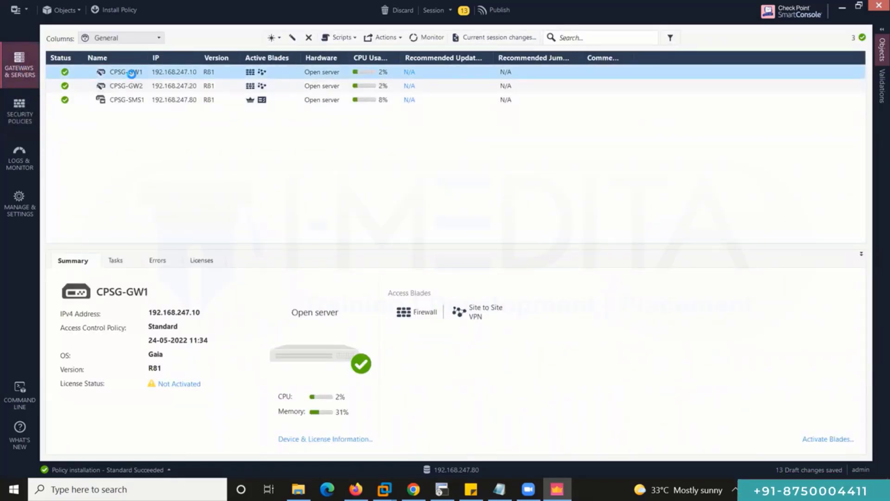
double_click(132, 74)
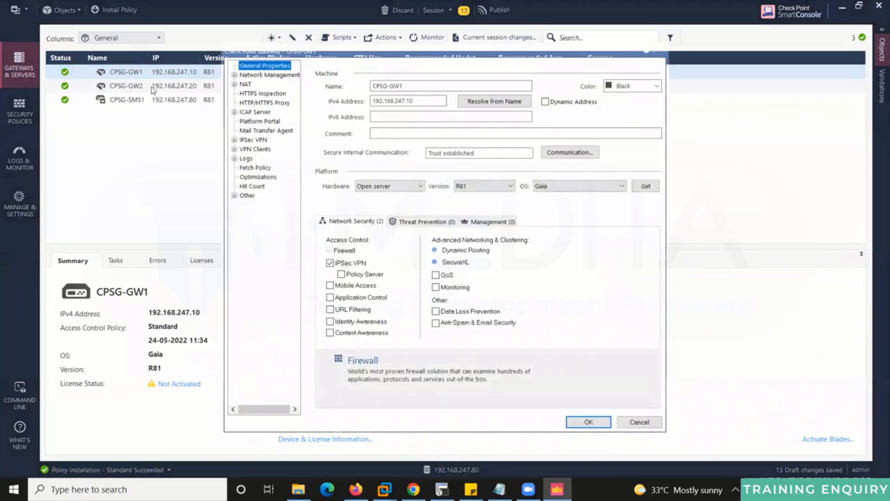
click(234, 140)
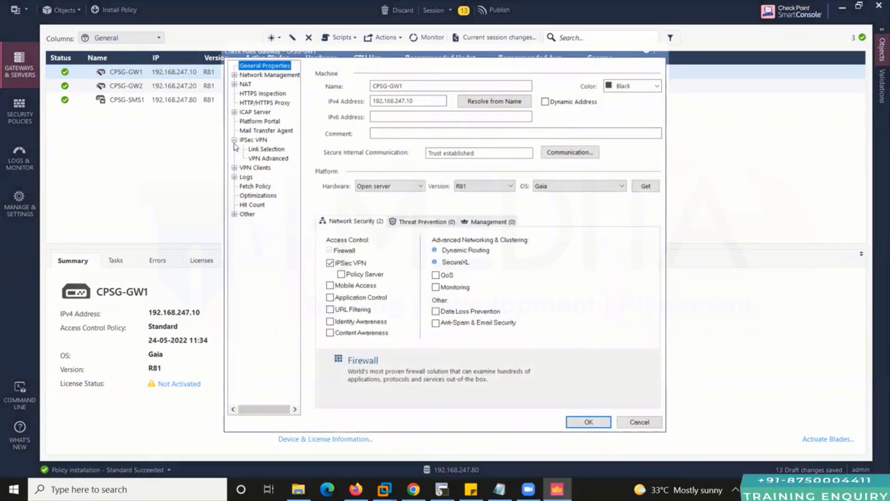
click(262, 150)
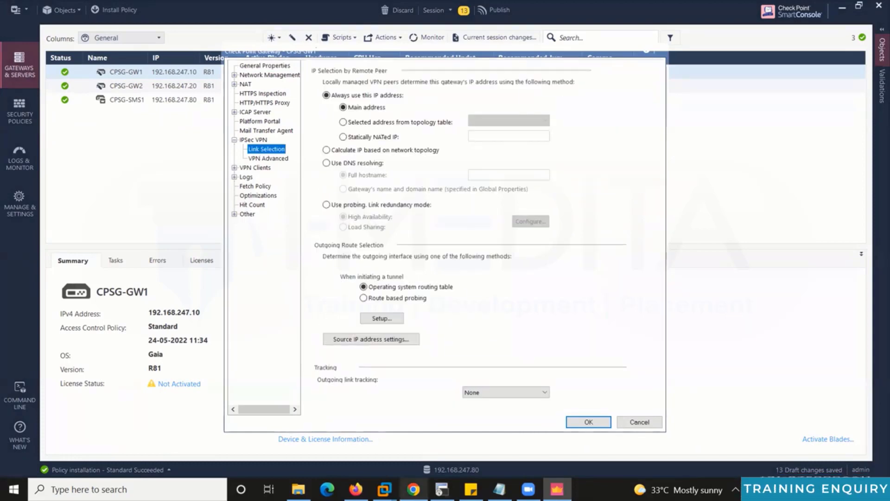
key(alt+Tab)
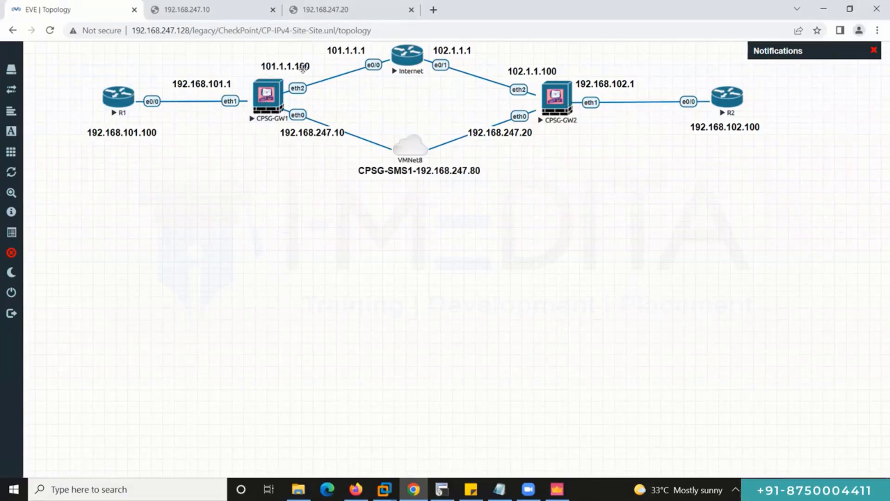
click(259, 99)
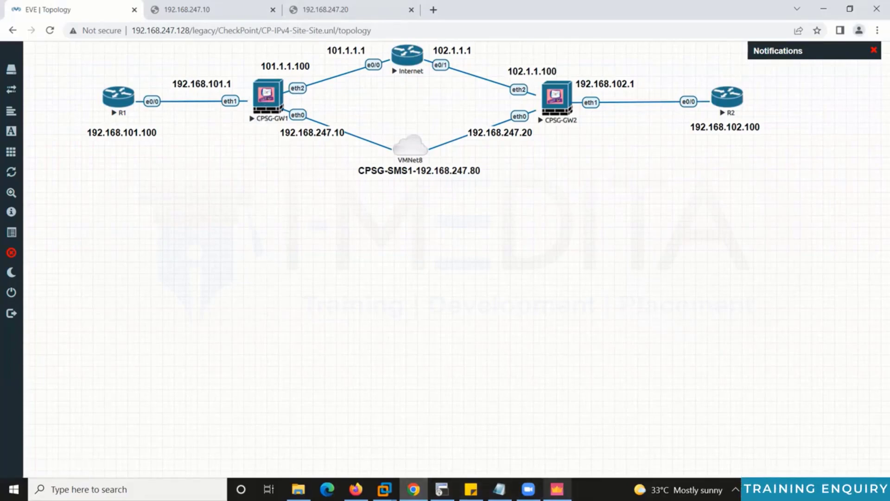
key(alt+Tab)
click(343, 122)
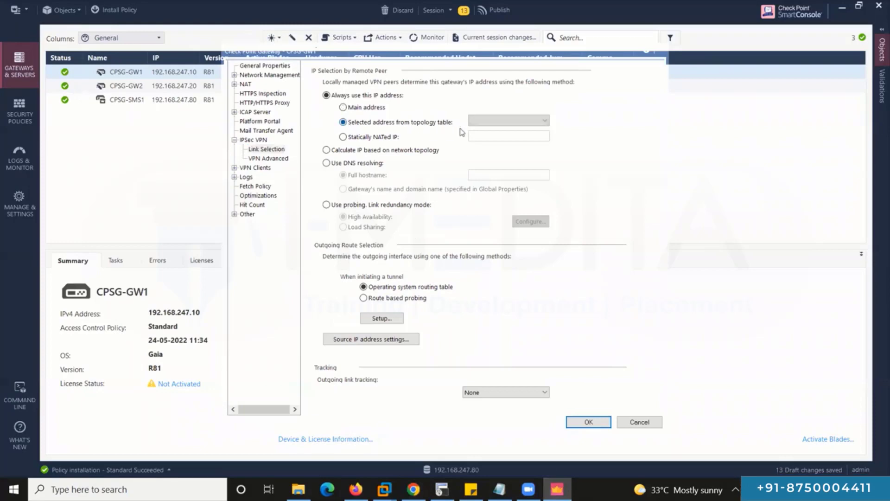
click(510, 120)
click(497, 133)
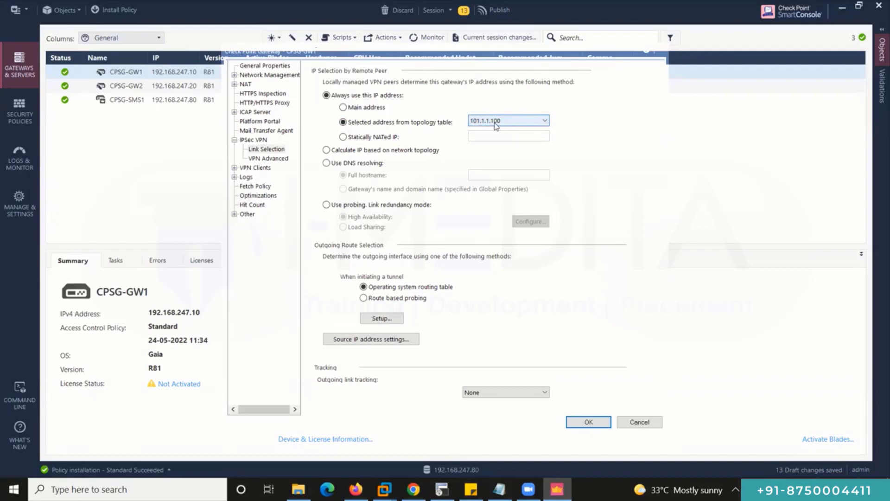
Set CPSG-GW1's VPN domain to user-defined network 192.168.101.0 and save.
click(234, 76)
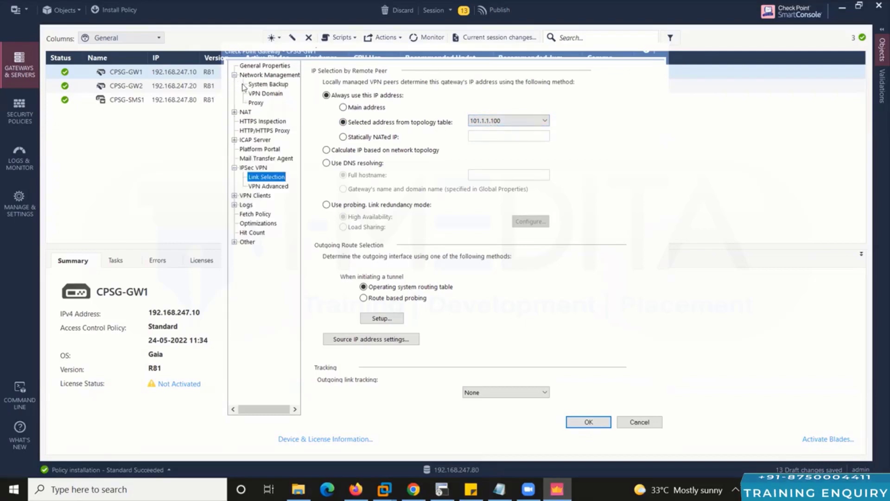
click(267, 94)
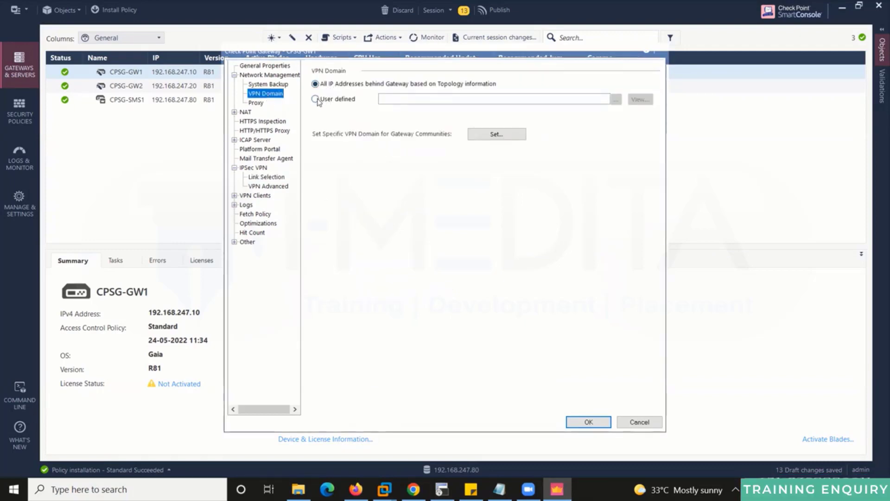
click(316, 99)
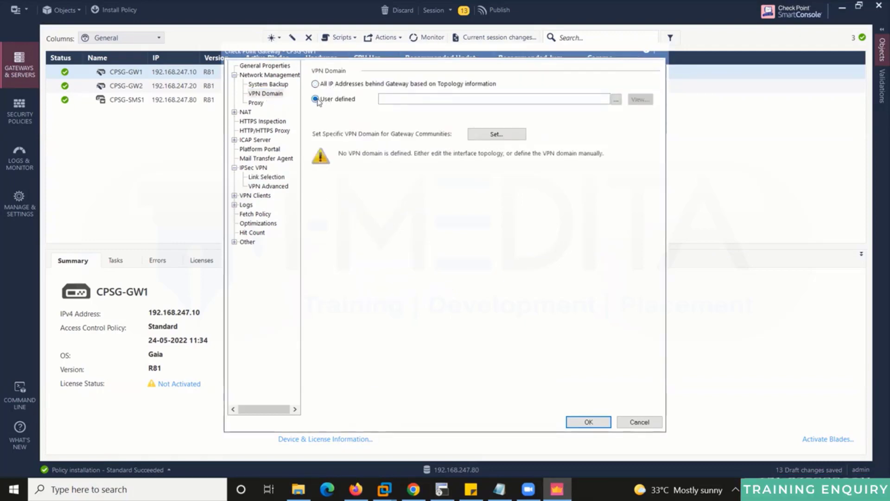
click(615, 100)
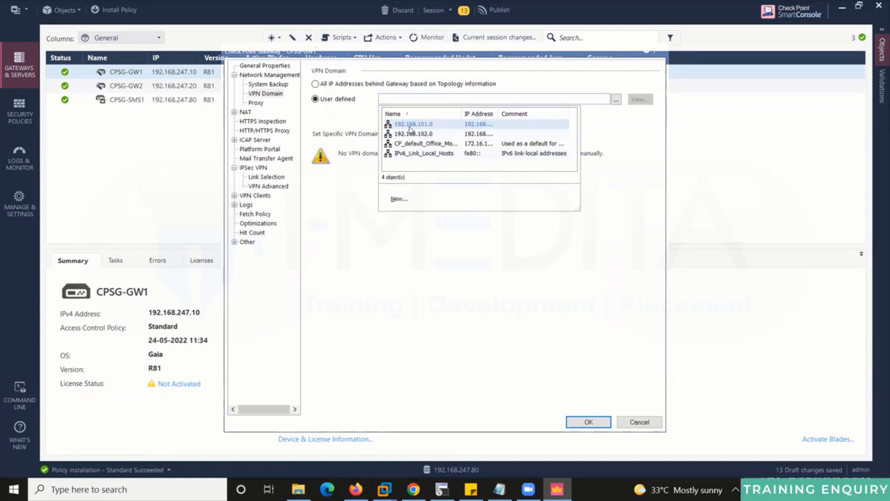
click(427, 129)
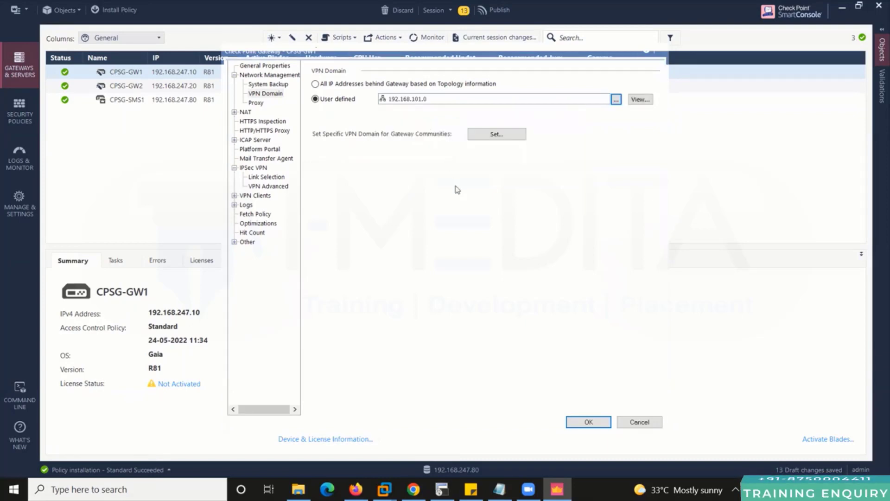
click(590, 421)
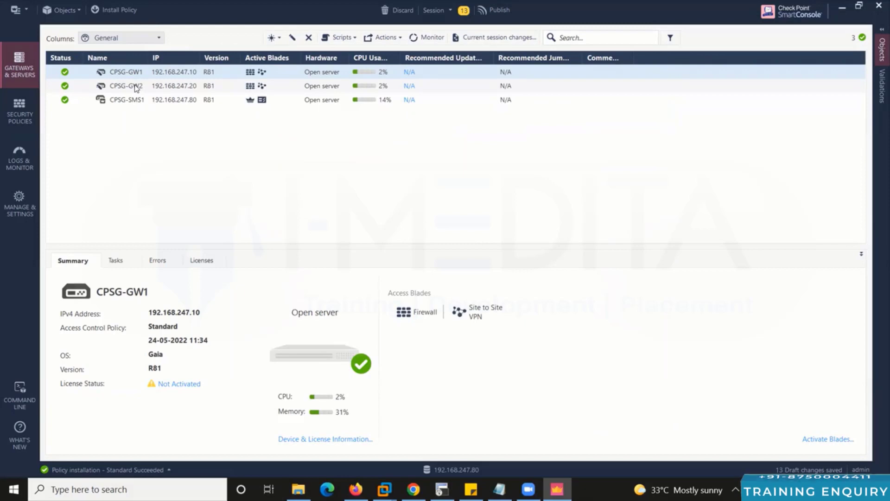
In CPSG-GW2's link selection, present topology address 102.1.1.100 to remote peers.
click(134, 86)
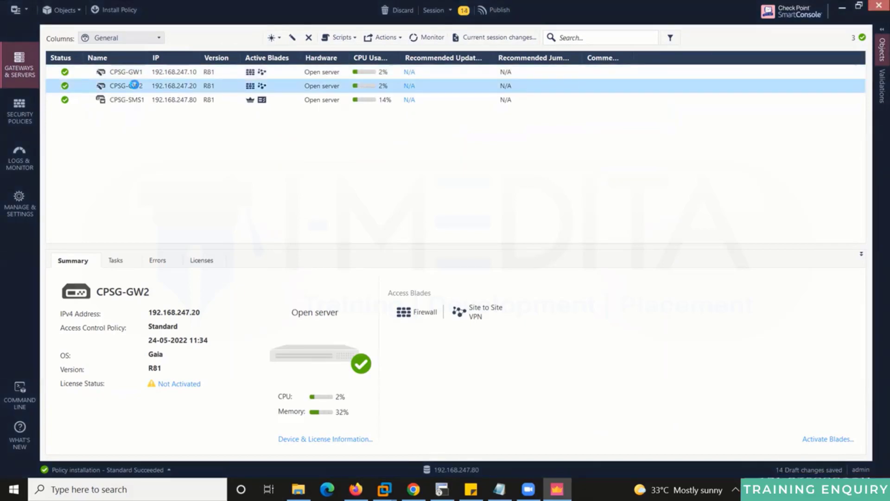
double_click(135, 86)
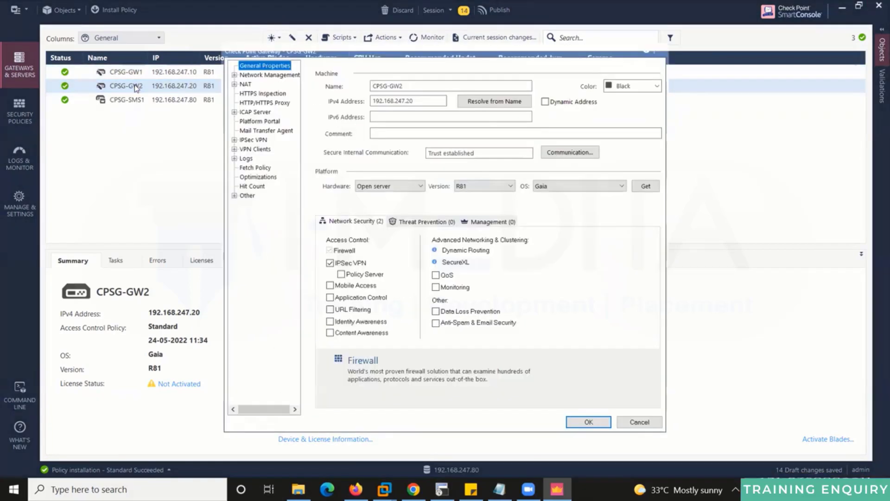
click(235, 140)
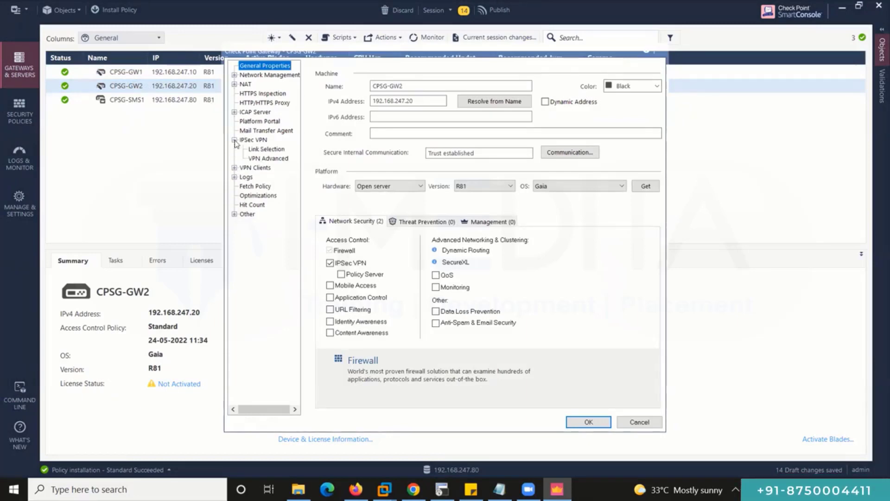
click(265, 150)
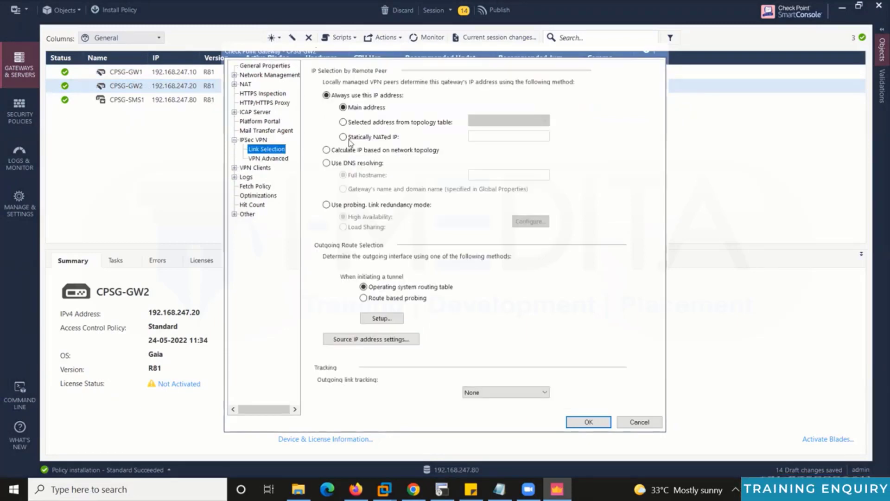
click(413, 489)
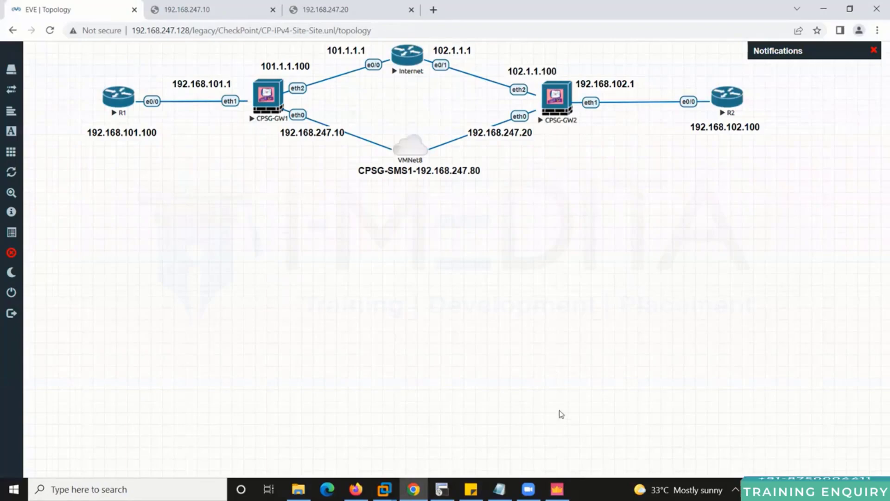
click(557, 490)
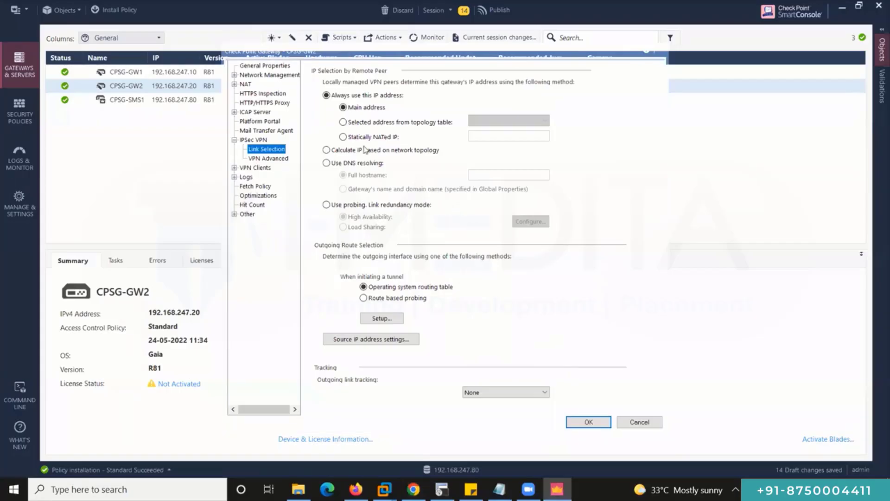
click(371, 122)
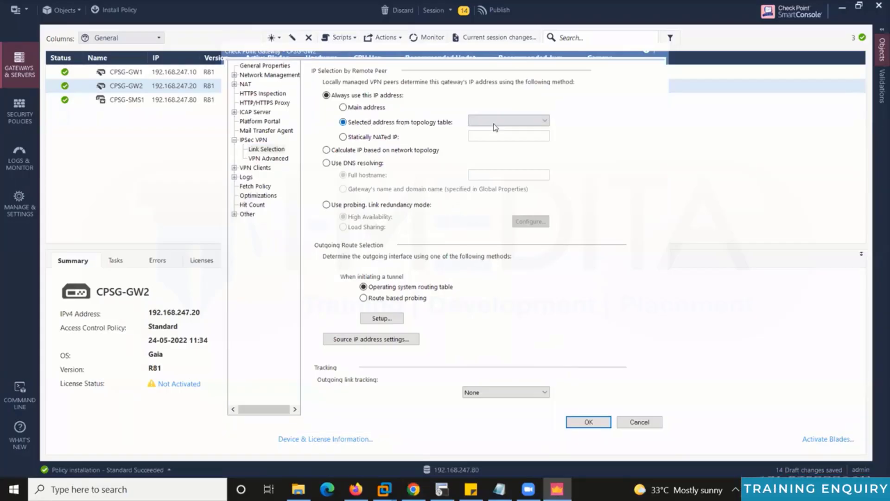
click(495, 120)
click(494, 131)
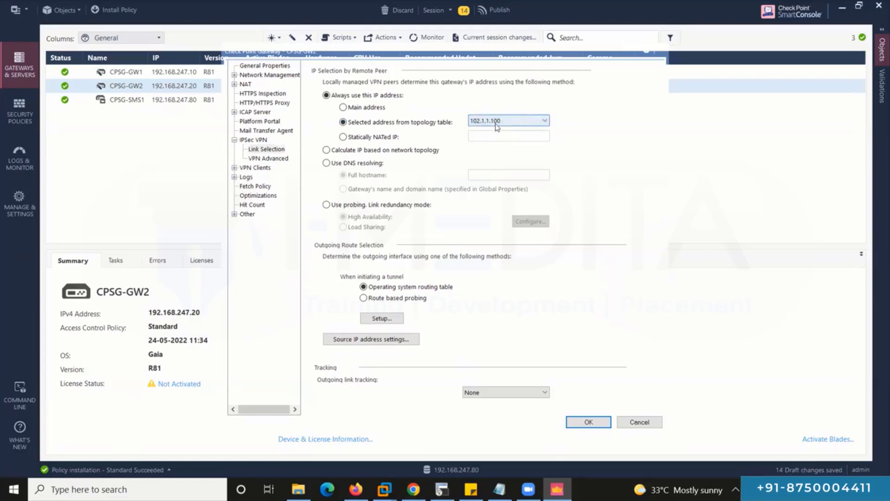
Set CPSG-GW2's VPN domain to user-defined 192.168.102.0 and save the gateway settings.
click(235, 75)
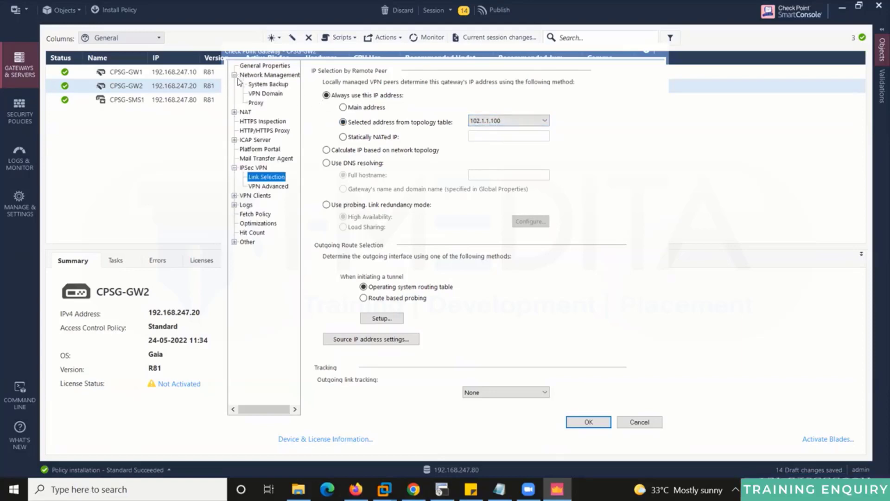
click(265, 94)
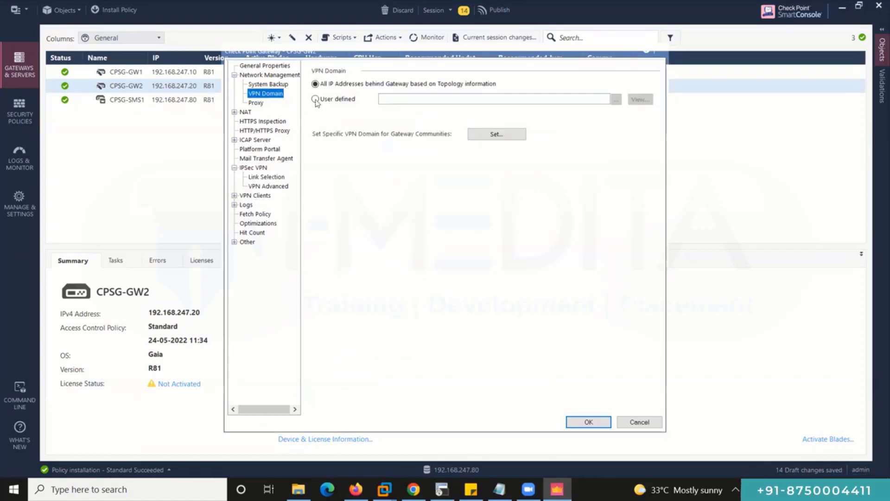
click(329, 99)
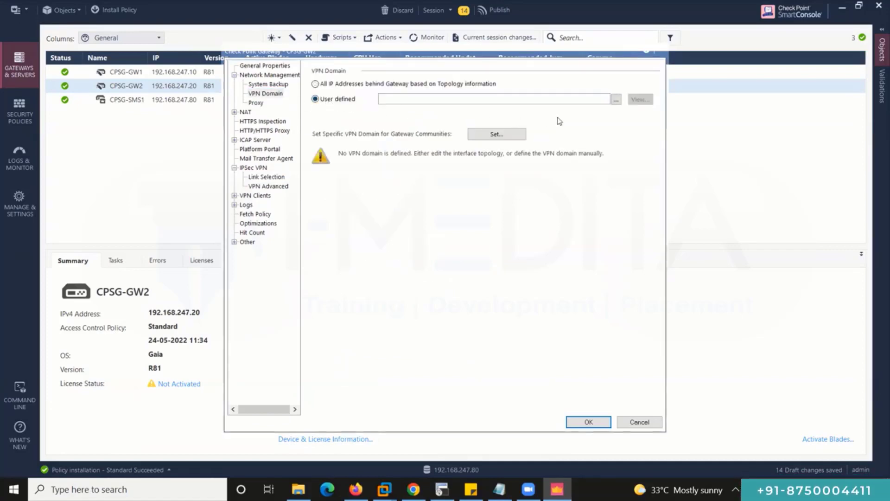
click(616, 101)
click(490, 133)
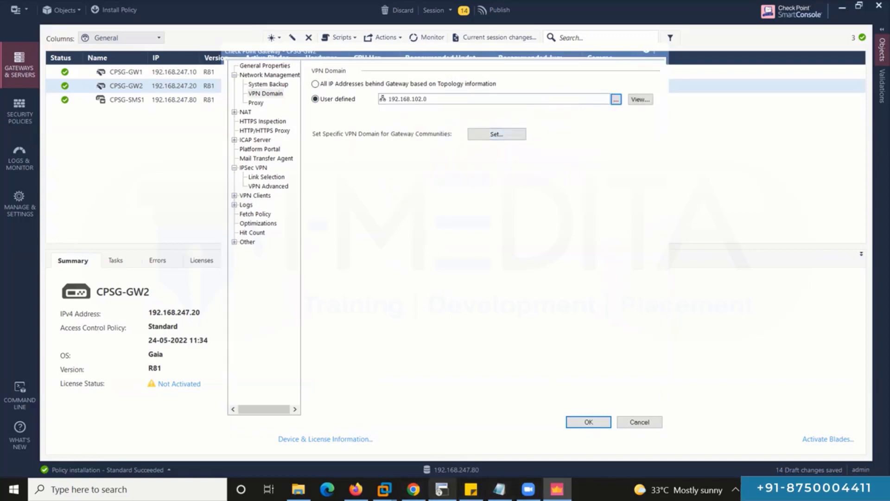
click(445, 466)
drag(725, 160, 575, 75)
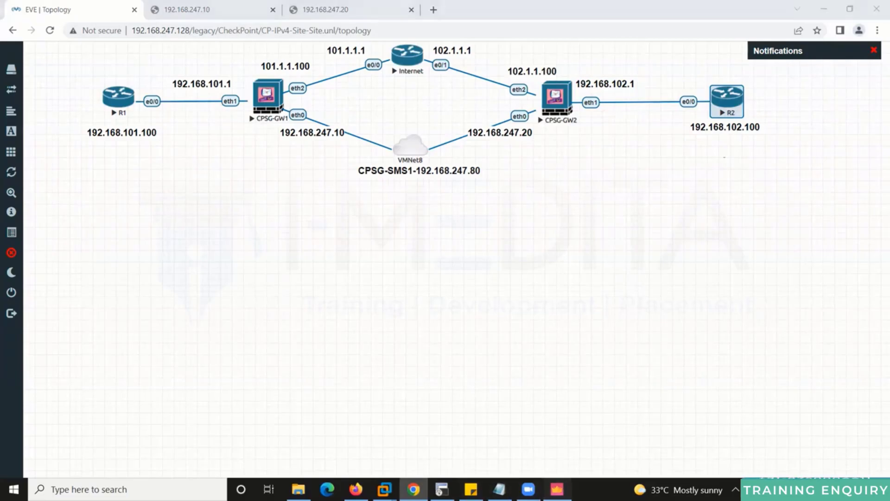
click(557, 489)
click(436, 103)
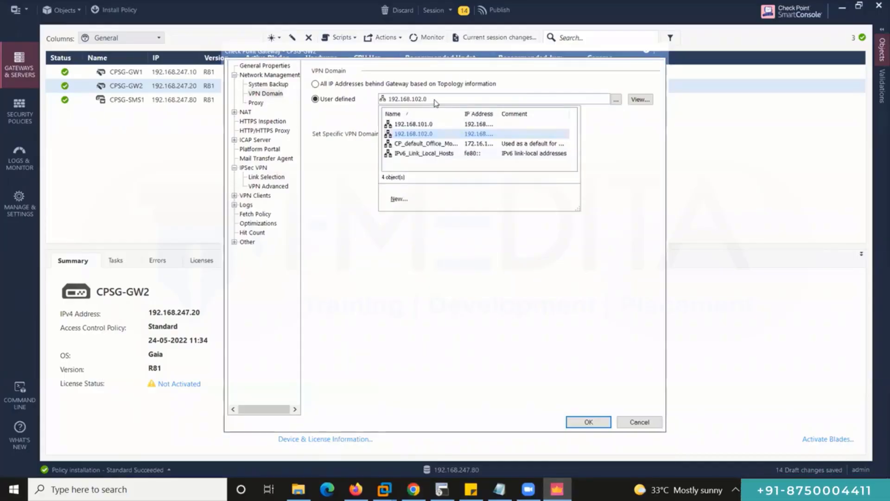
click(512, 304)
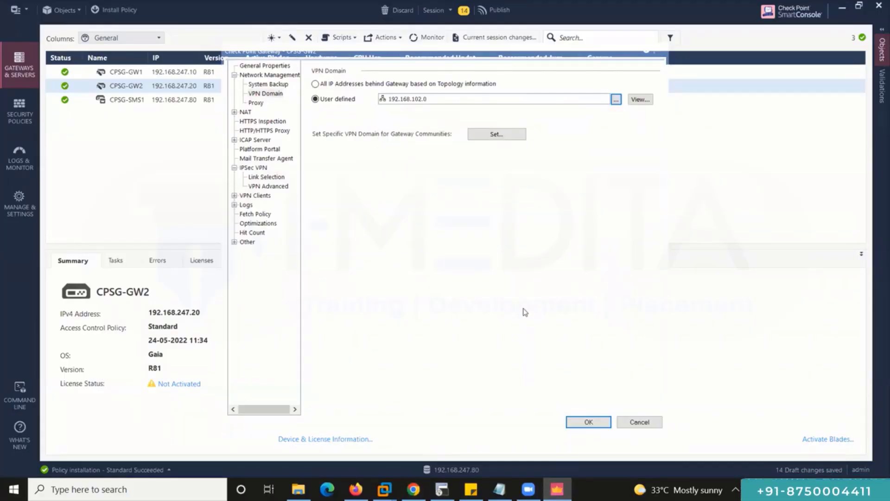
click(588, 422)
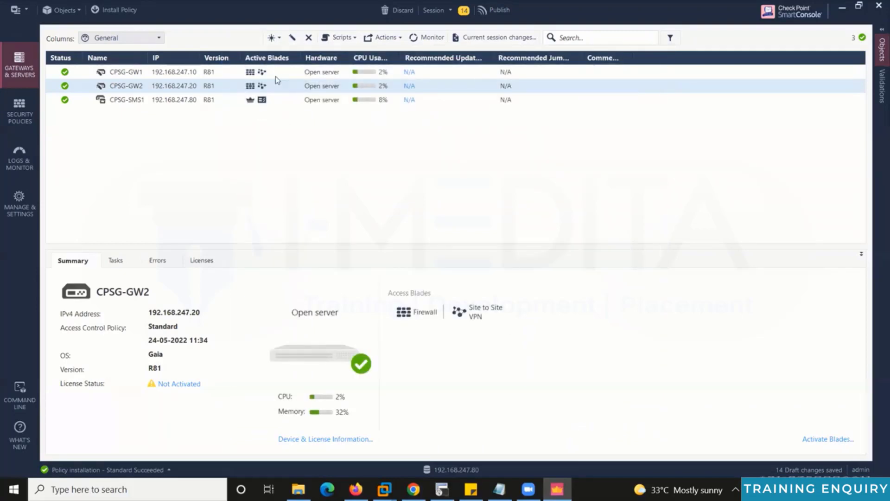
Publish all 15 changes and install the Standard policy on CPSG-GW1 and CPSG-GW2.
click(119, 10)
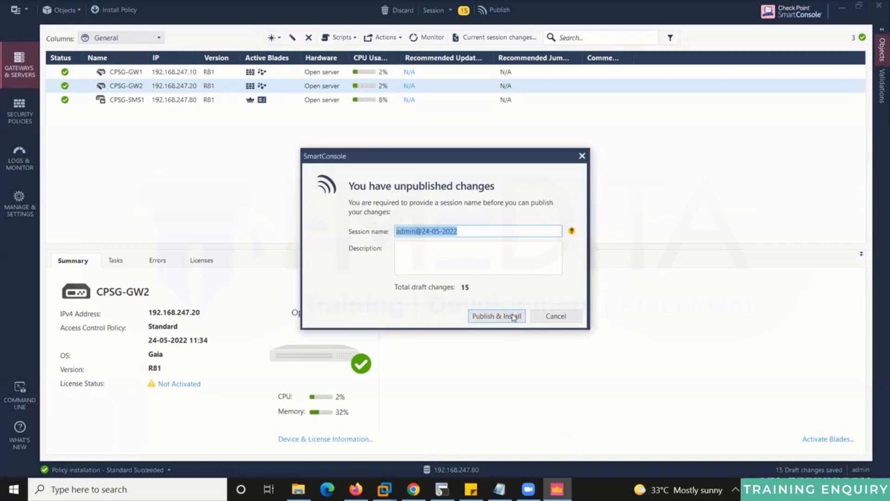
click(514, 317)
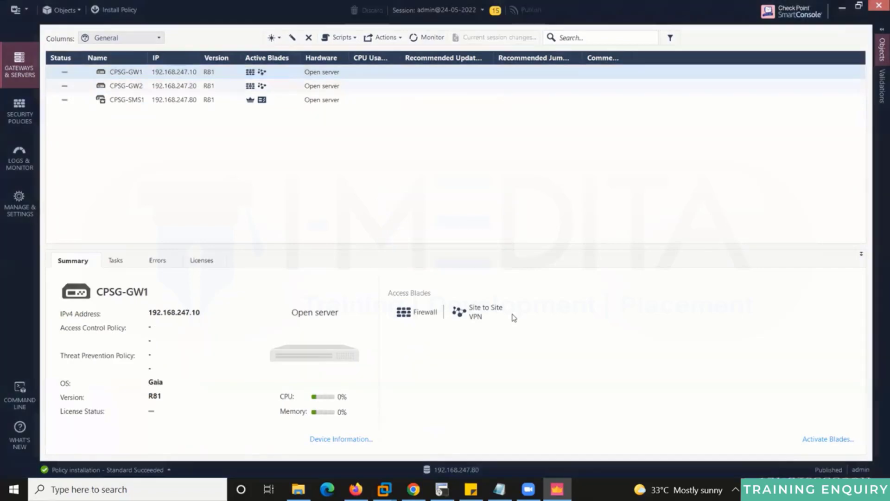
click(625, 406)
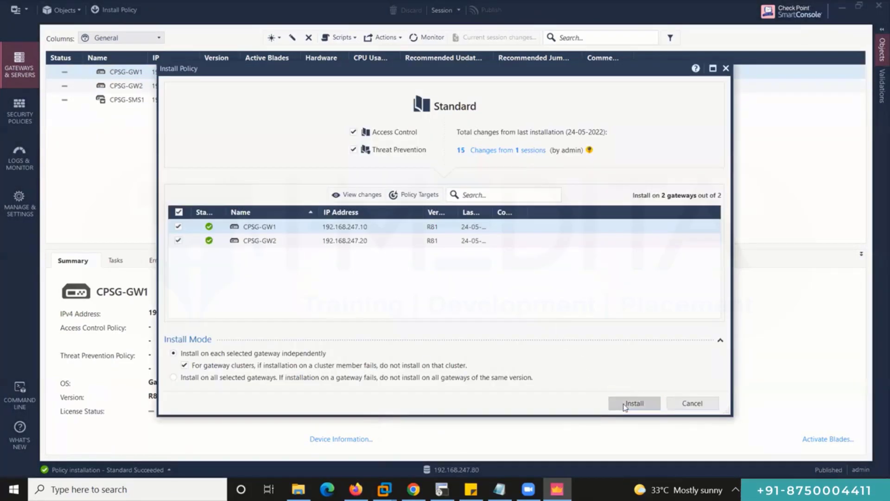
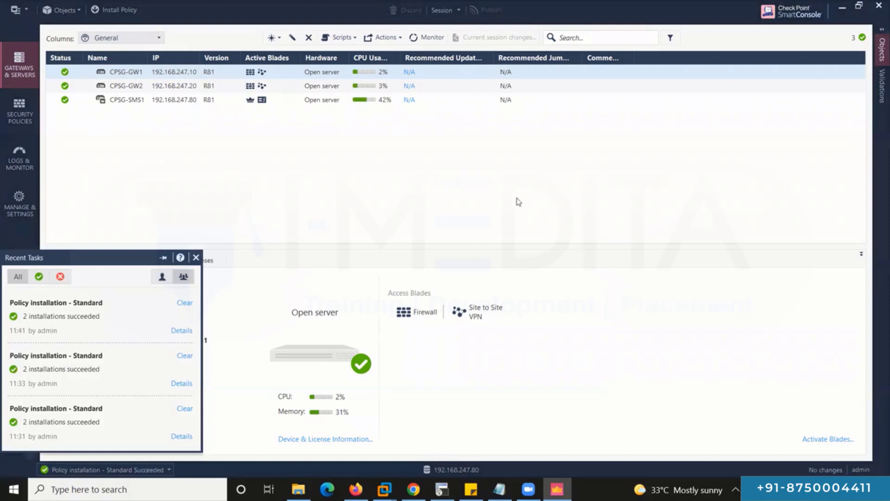
Switch from SmartConsole to the EVE lab topology in the browser.
key(alt+Tab)
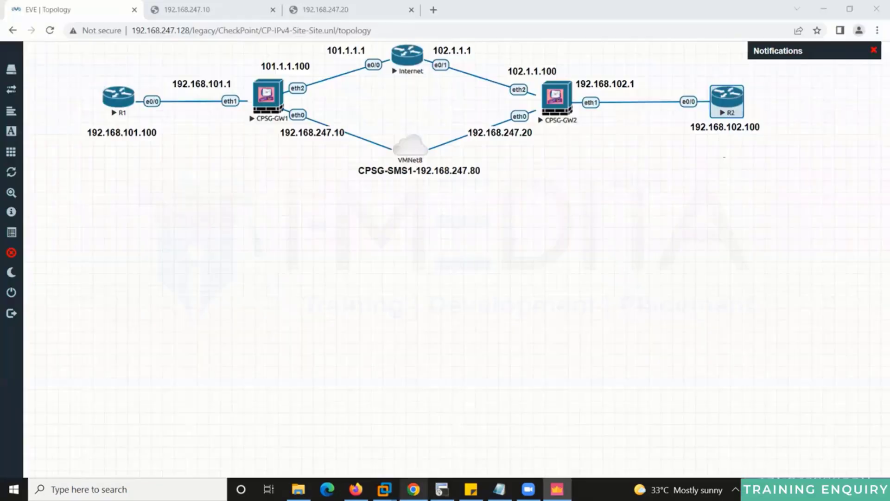
On R1, rerun the ping to 192.168.102.100 with repeat 100.
key(alt+Tab)
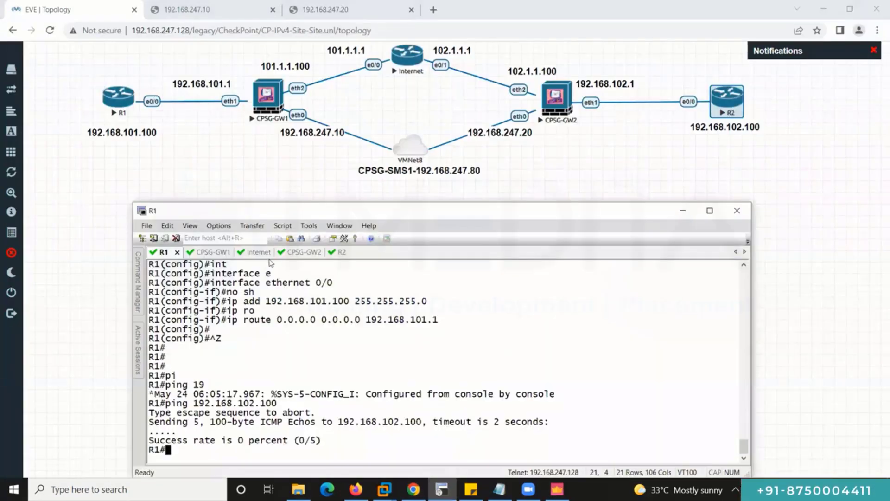
key(Return)
key(Return)
key(Return)
key(Return)
key(Return)
key(Return)
key(Return)
key(Return)
key(Return)
key(Return)
key(Return)
key(Return)
key(Return)
key(Return)
key(Return)
key(Return)
key(Return)
key(Up)
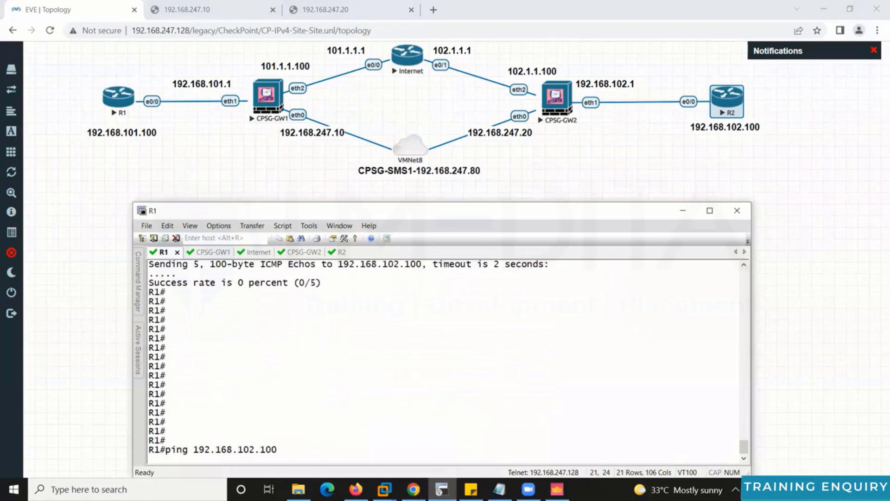
text(re)
key(Tab)
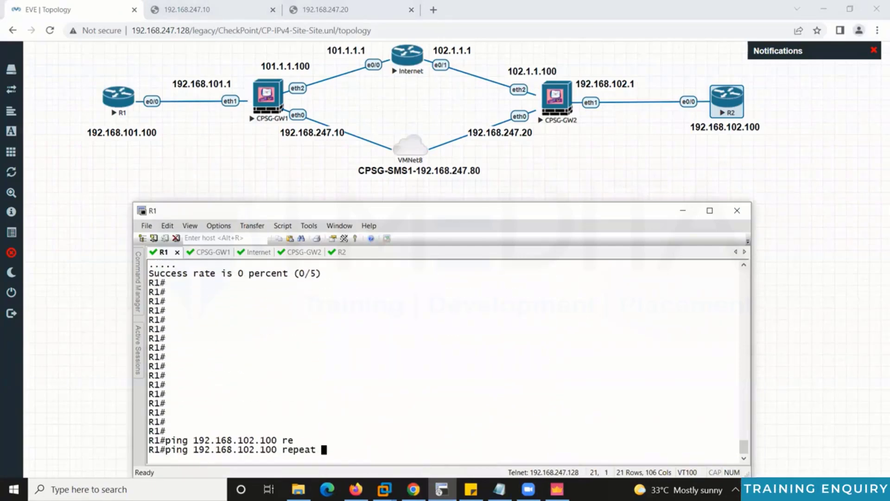
text(100)
key(Return)
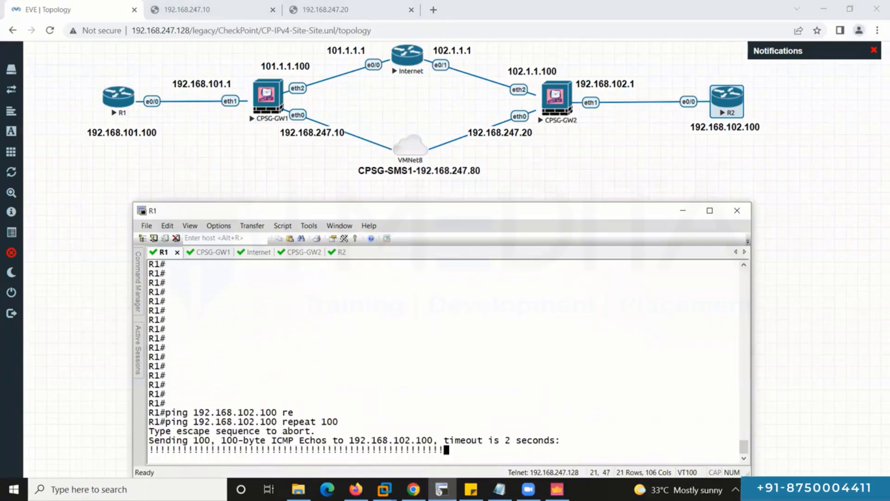
On R2, leave configuration mode and ping R1 at 192.168.101.100.
click(340, 252)
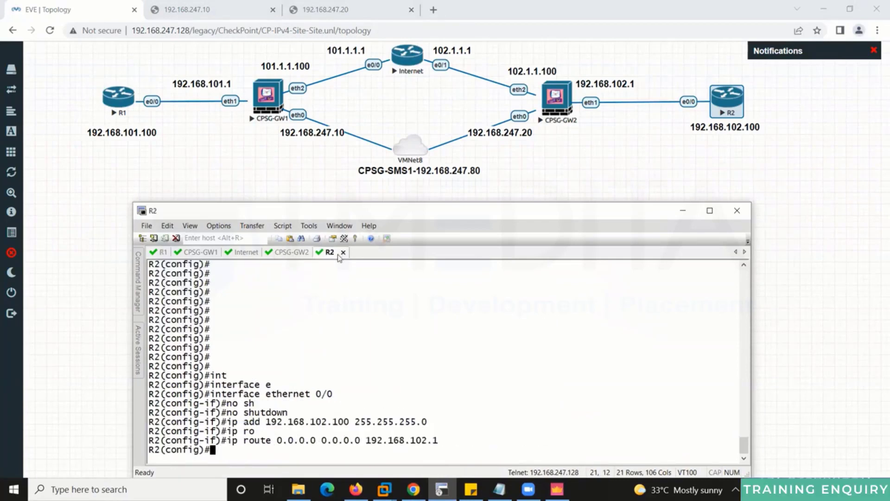
key(ctrl+z)
key(Return)
key(Return)
text(pi)
key(Tab)
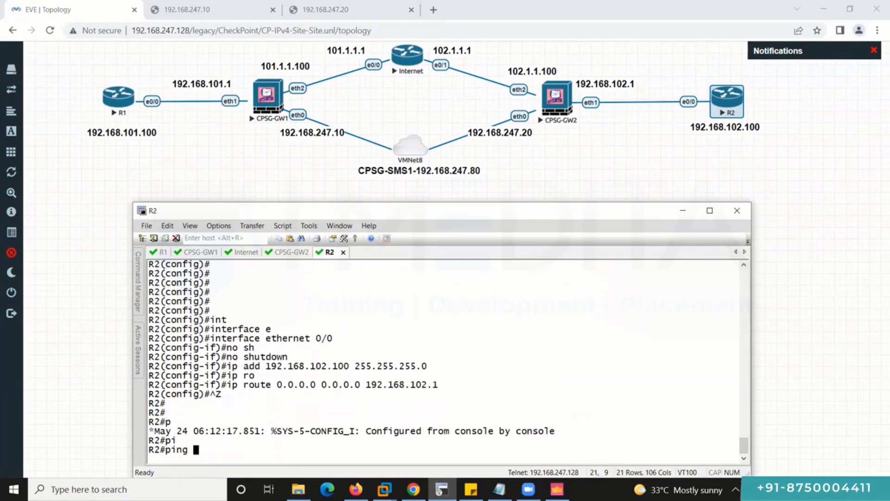
text(192.168.)
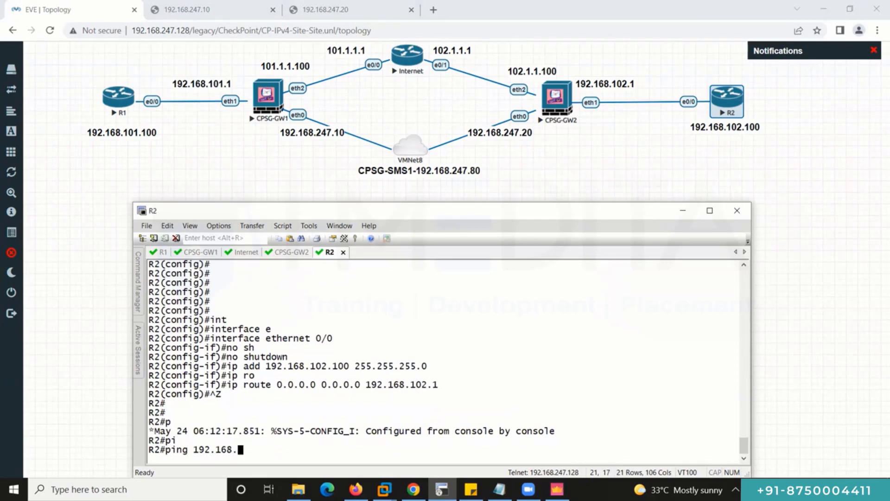
text(101.100)
key(Return)
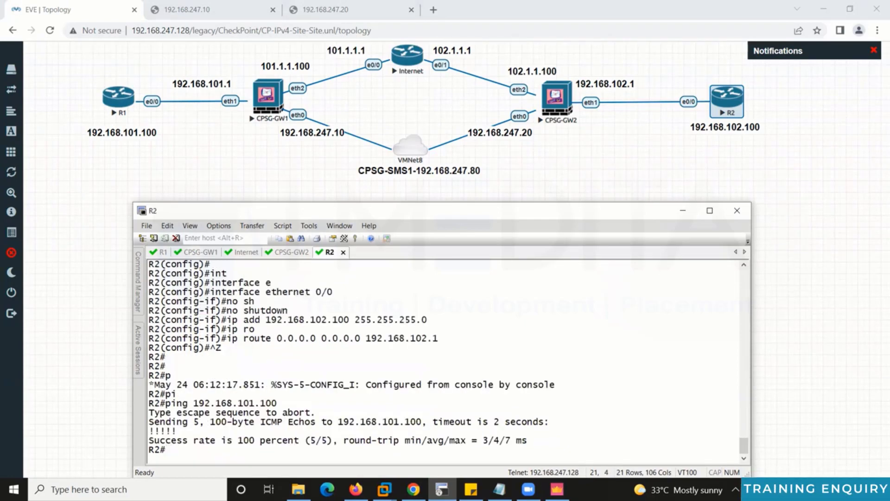
Repeat R2's ping to 192.168.101.100 with 100 echoes and maximize the terminal.
key(Up)
text(re)
key(Tab)
text(100)
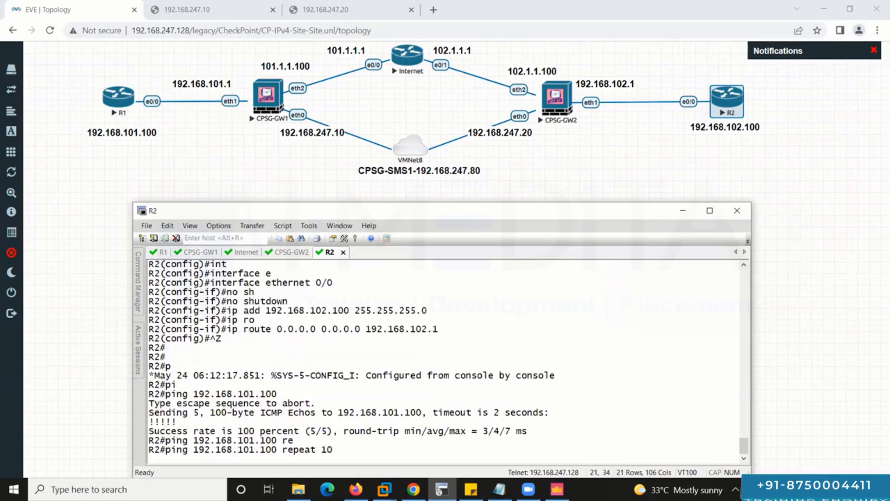
key(Return)
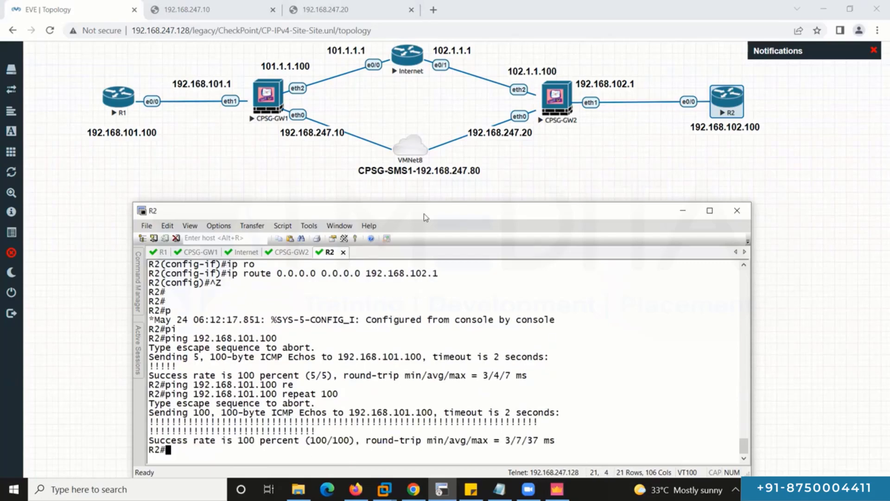
double_click(425, 218)
Start the vpn tu tunnel utility on CPSG-GW1.
click(71, 48)
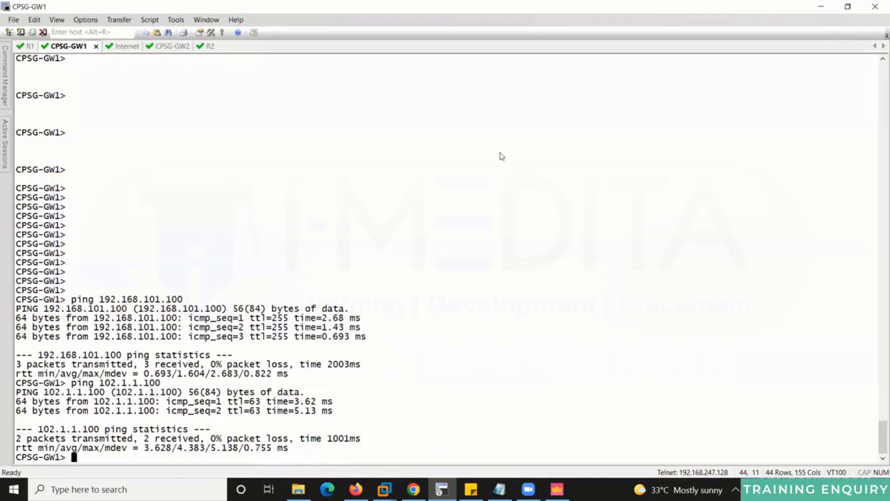
key(Return)
key(Return)
key(Return)
key(Return)
key(Return)
key(Return)
key(Return)
key(Return)
key(Return)
key(Return)
key(Return)
key(Return)
key(Return)
key(Return)
key(Return)
key(Return)
key(Return)
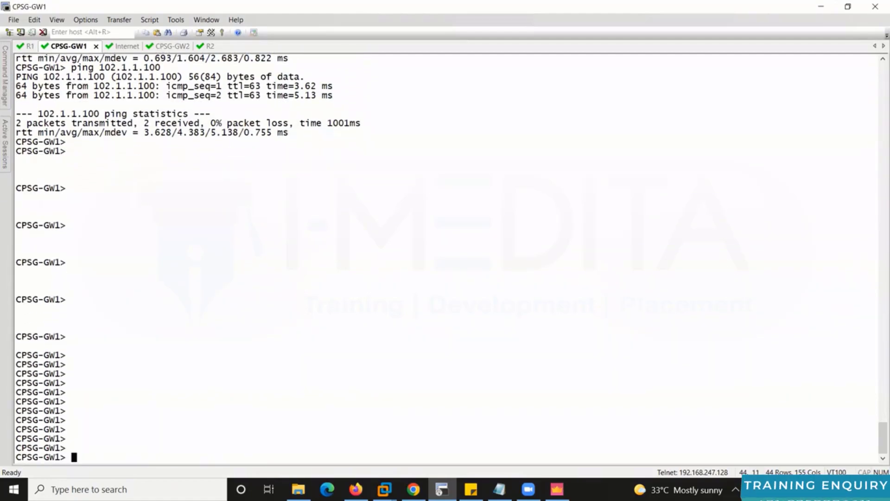
text(vpn )
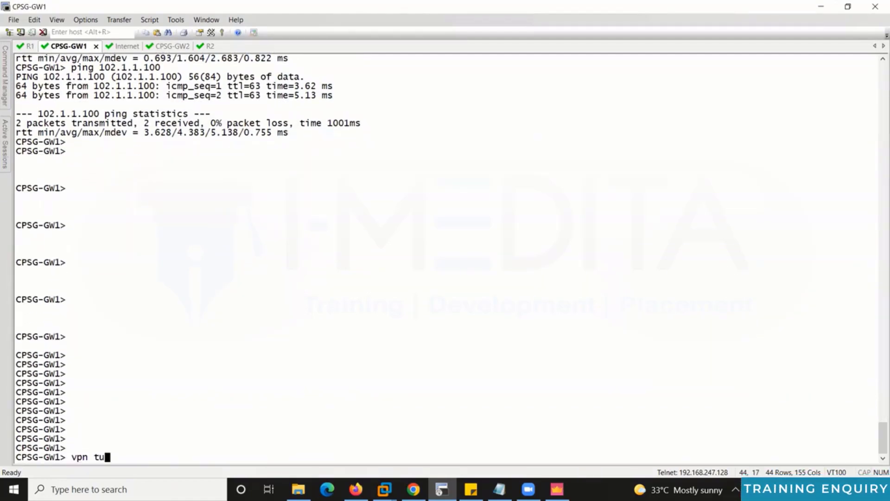
text(tu)
key(Return)
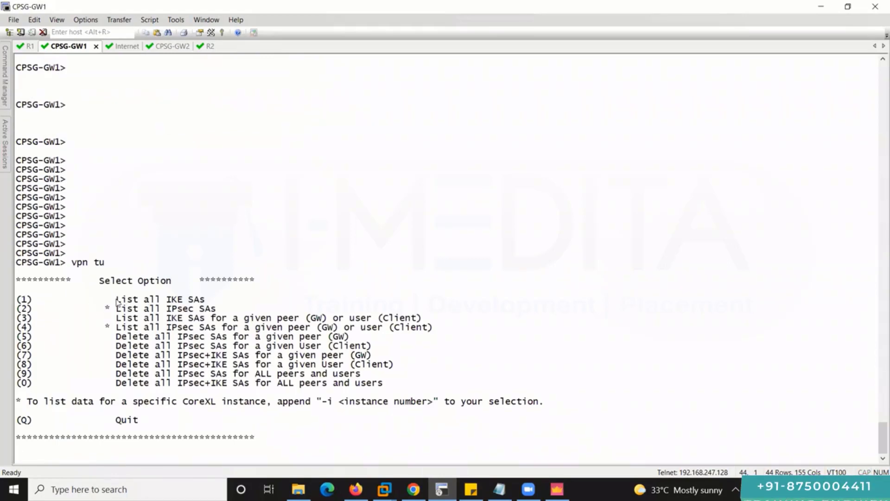
List CPSG-GW1's IKE SAs, highlighting the entry for peer CPSG-GW2.
drag(116, 299, 205, 300)
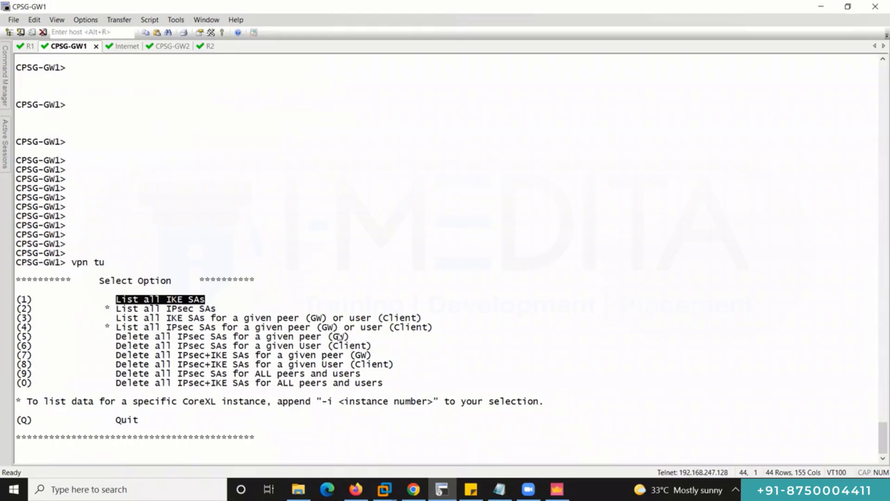
click(24, 304)
text(1)
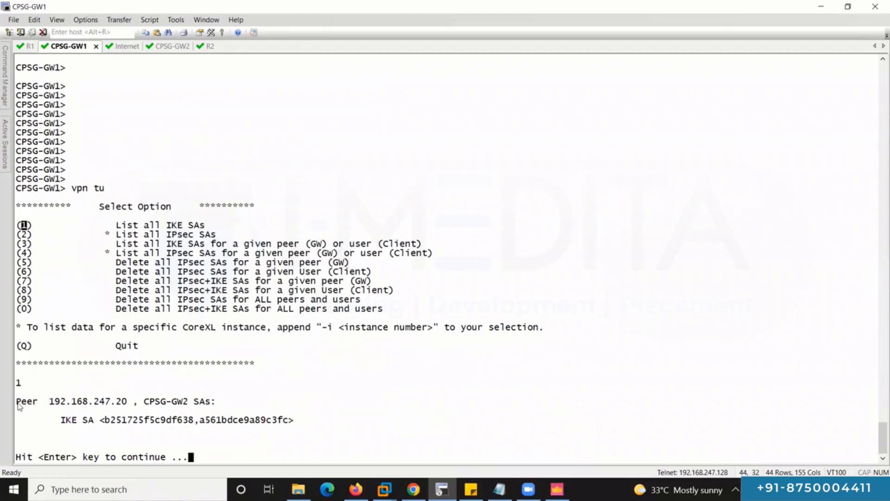
drag(17, 402, 217, 402)
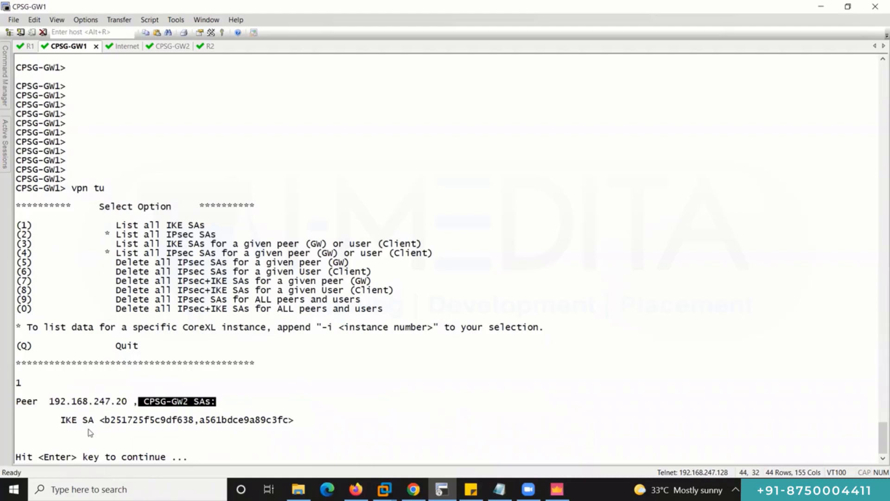
key(Return)
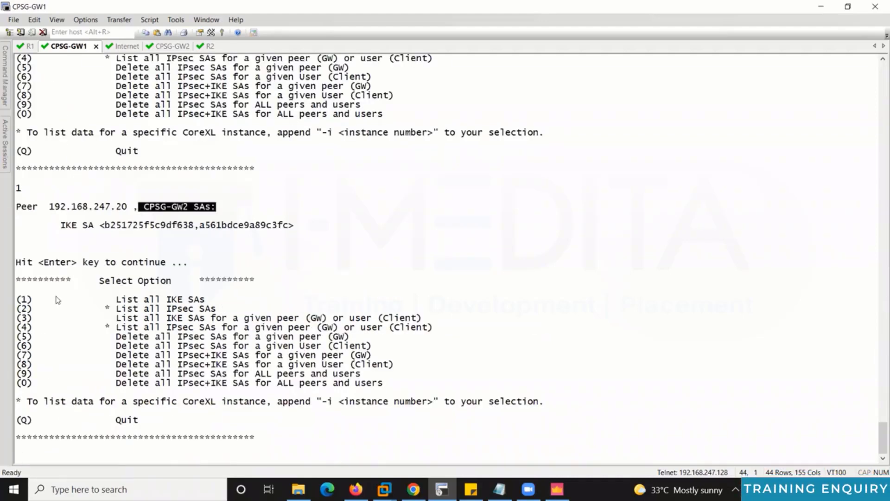
List CPSG-GW1's IPsec SAs and return to the option menu.
double_click(24, 308)
key(Return)
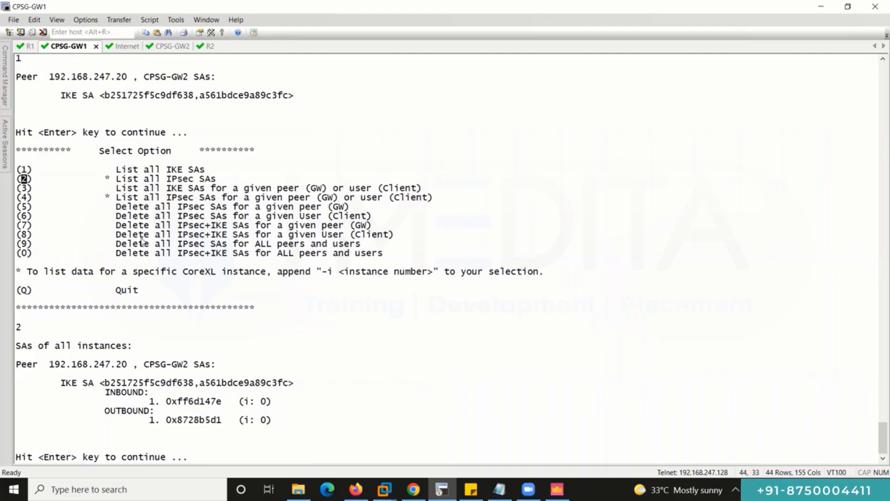
key(Return)
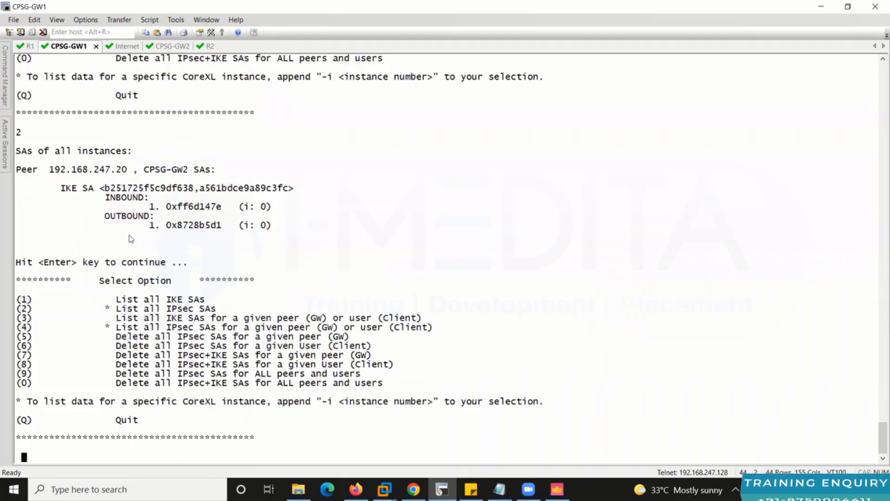
On CPSG-GW2, stop the ping, run vpn tu and list IKE SAs for peer CPSG-GW1.
click(168, 47)
key(ctrl+c)
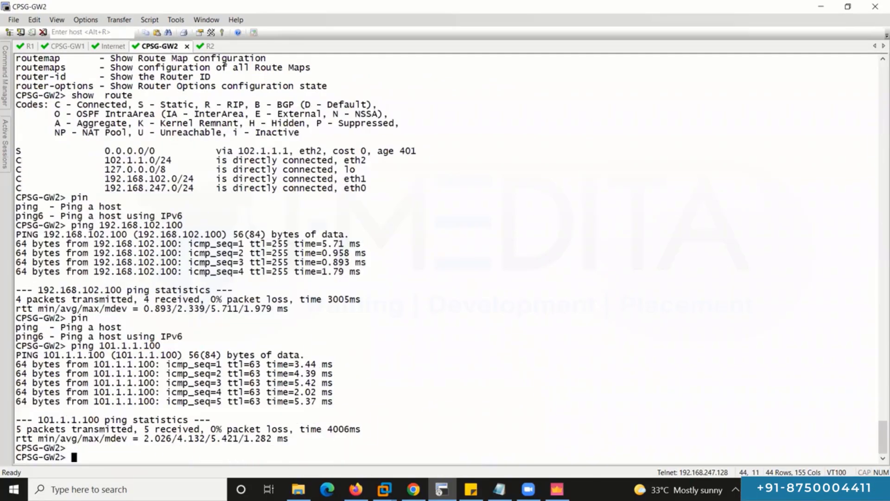
key(Return)
key(Return)
key(Return)
key(Return)
key(Return)
key(Return)
key(Return)
key(Return)
key(Return)
key(Return)
key(Return)
key(Return)
key(Return)
key(Return)
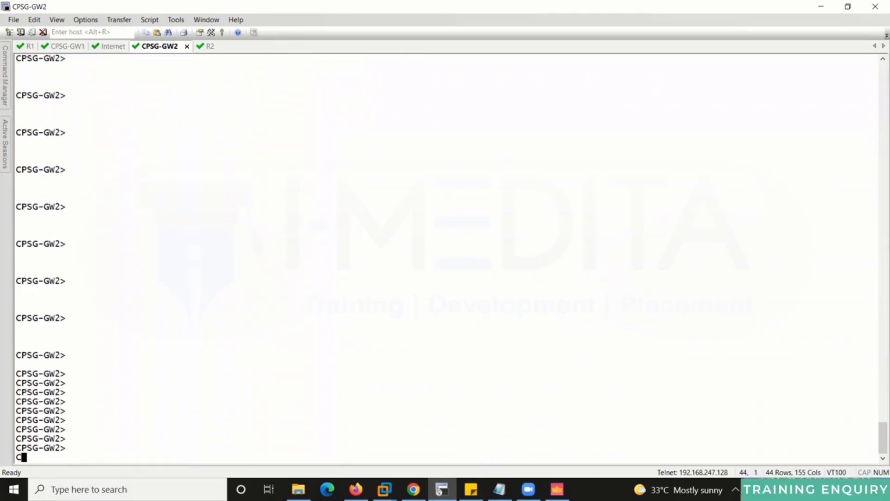
text(vpn tu)
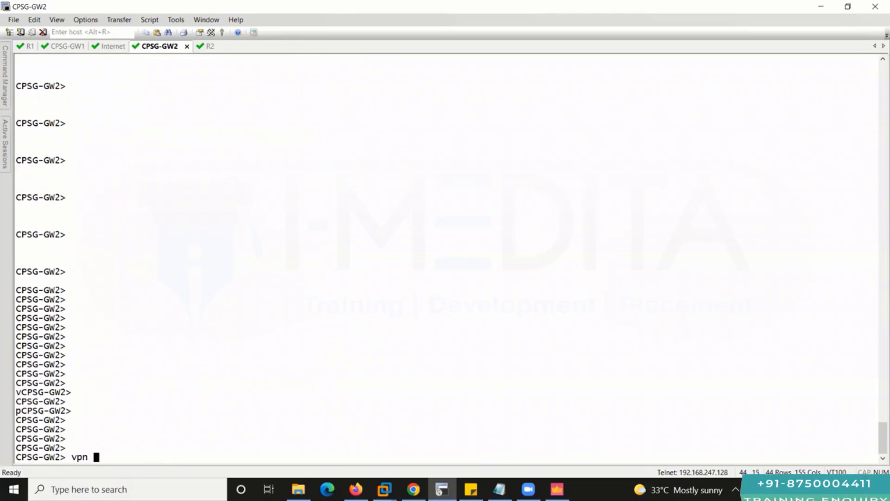
key(Return)
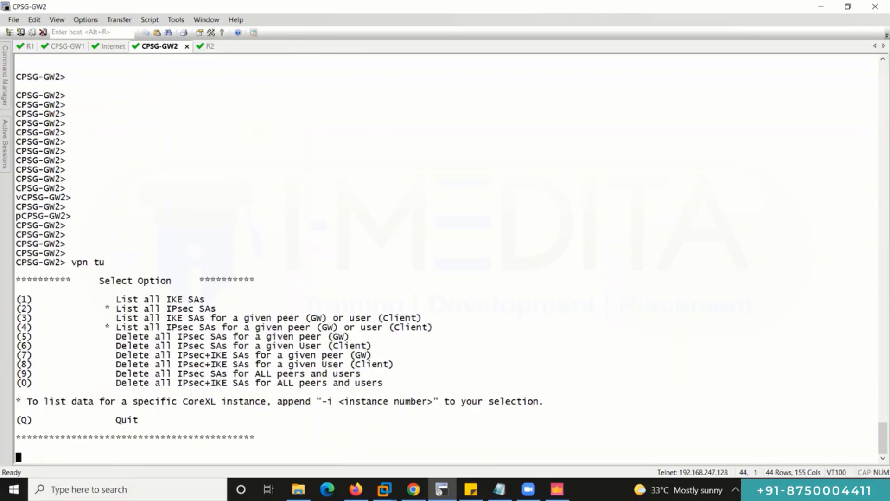
key(1)
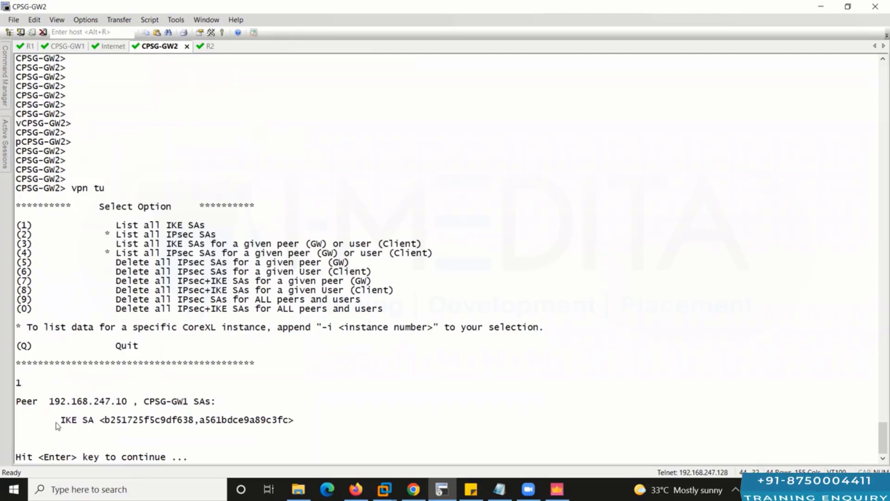
drag(55, 422, 291, 430)
key(Return)
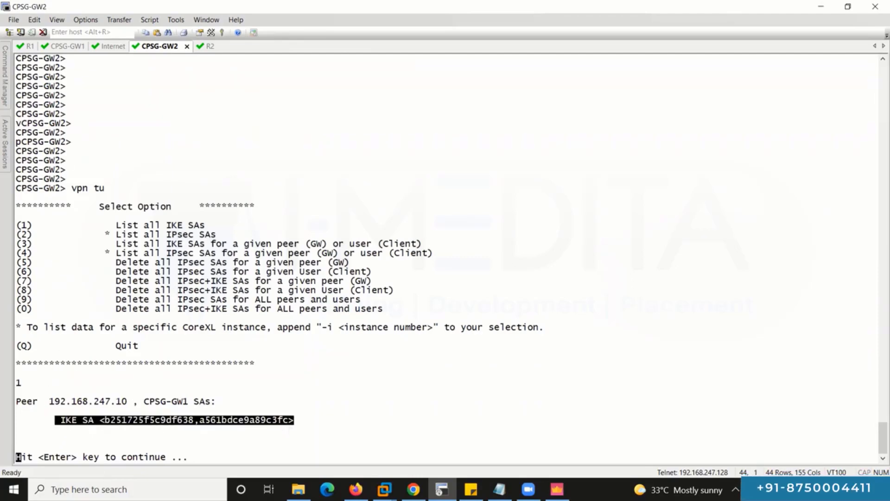
List CPSG-GW2's IPsec SAs for peer 192.168.247.10.
text(2)
key(Return)
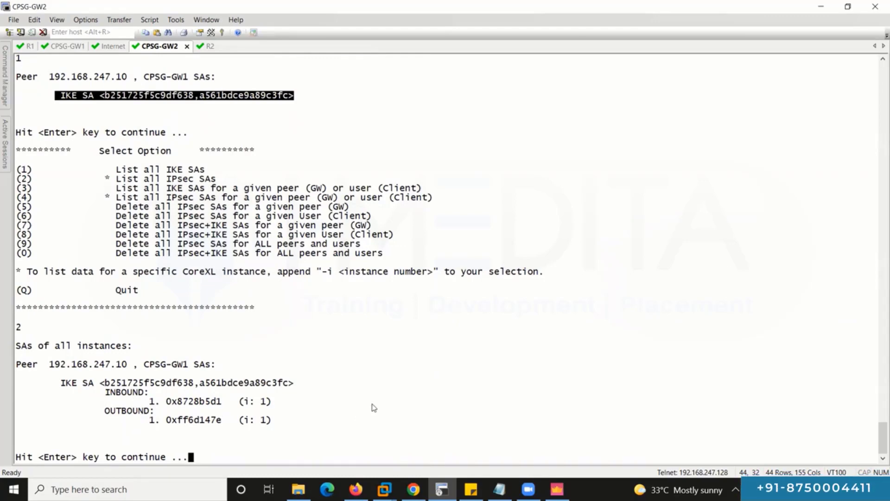
key(Return)
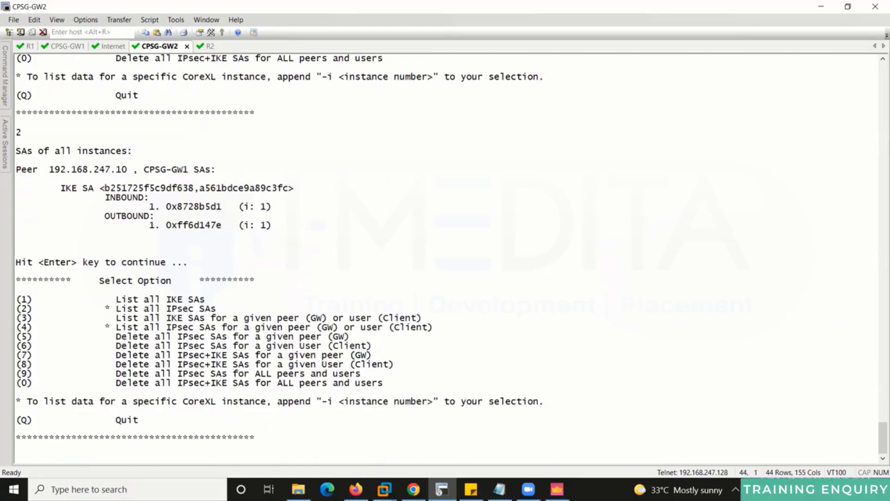
Exit vpn tu and rerun R1's 100-echo ping to 192.168.102.100.
key(q)
click(76, 47)
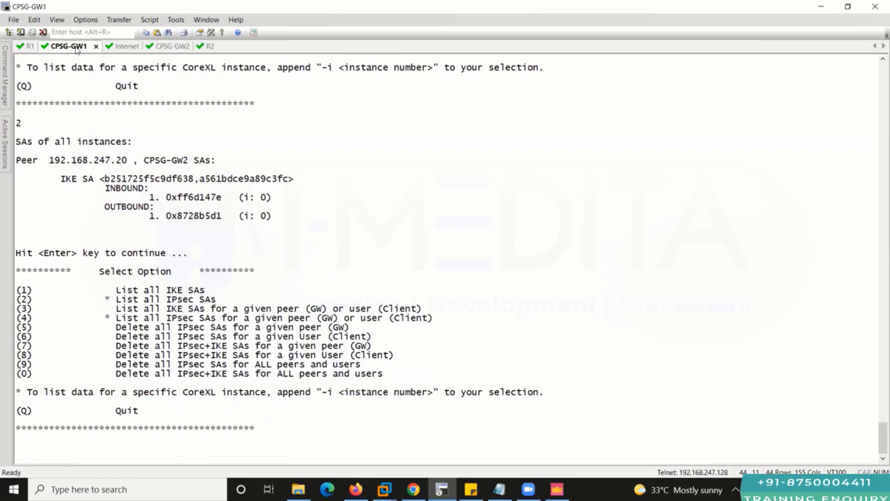
click(28, 46)
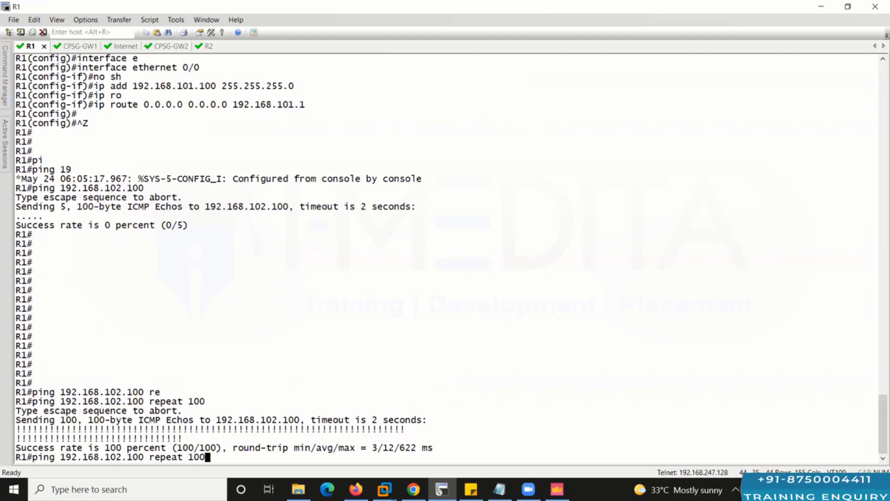
key(Return)
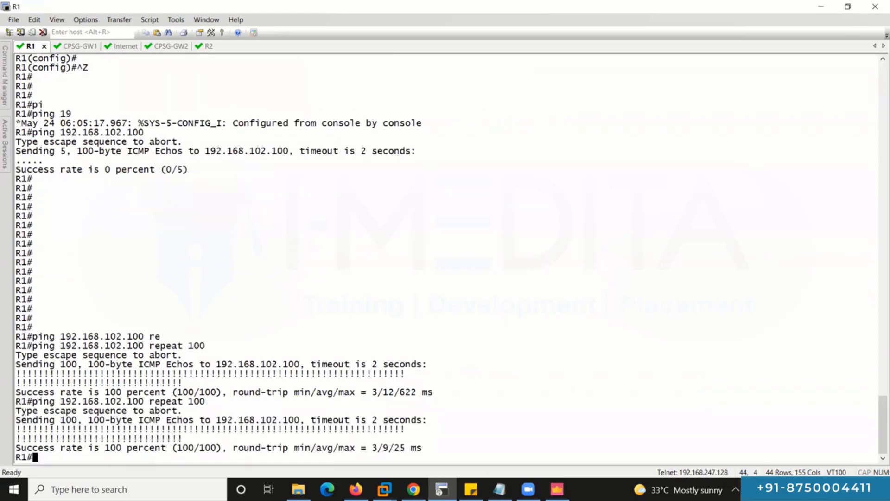
Rerun R2's 100-echo ping to 192.168.101.100 and restore the window to reveal the topology.
key(ctrl+Tab)
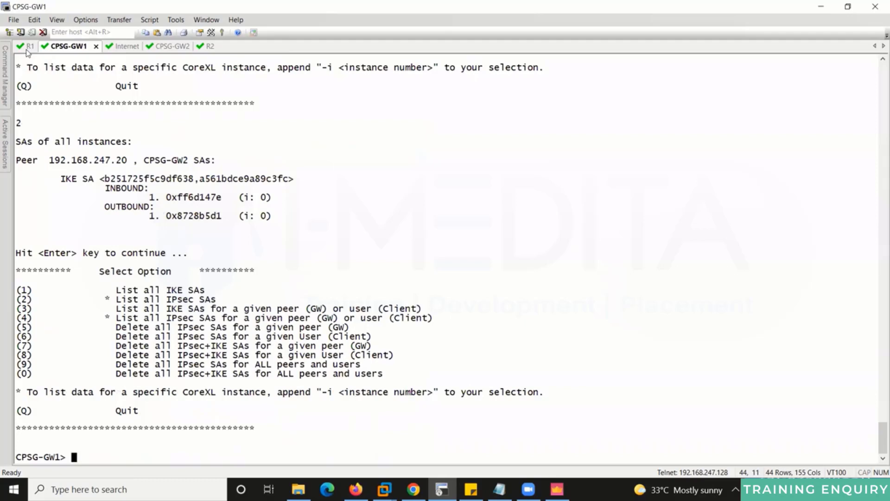
key(ctrl+Tab)
key(ctrl+Tab)
text(vpn tu)
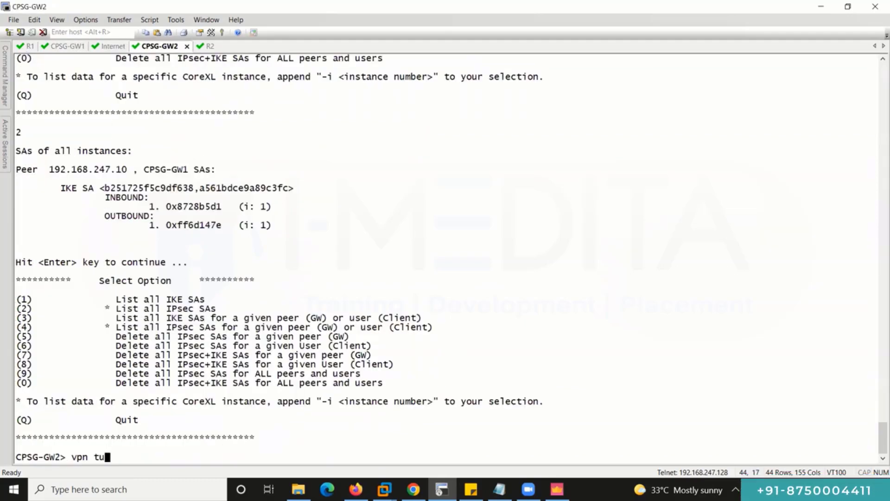
key(ctrl+Tab)
key(Return)
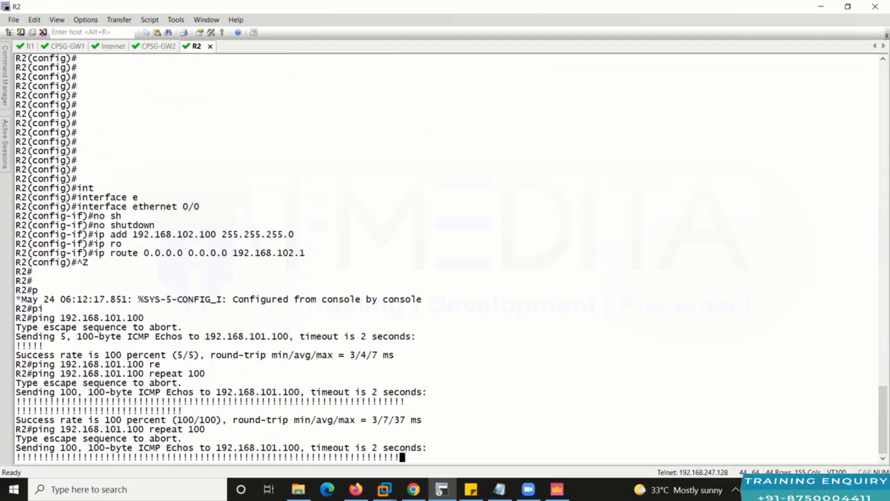
click(848, 7)
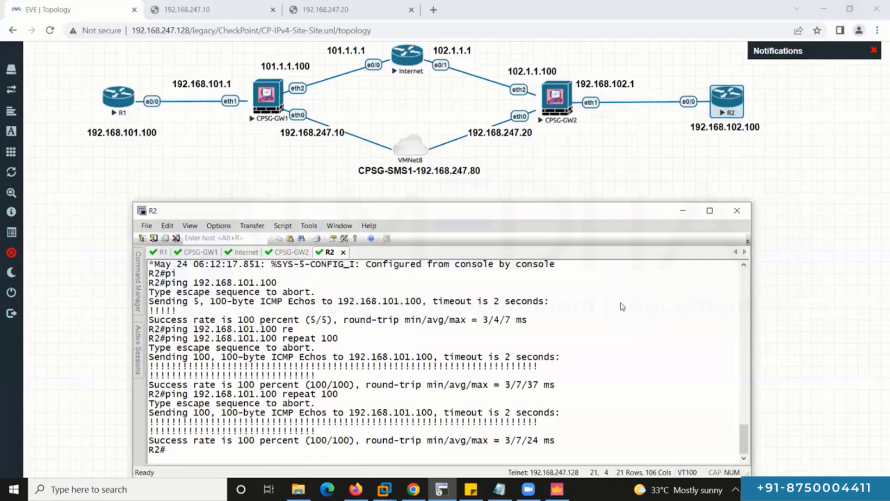